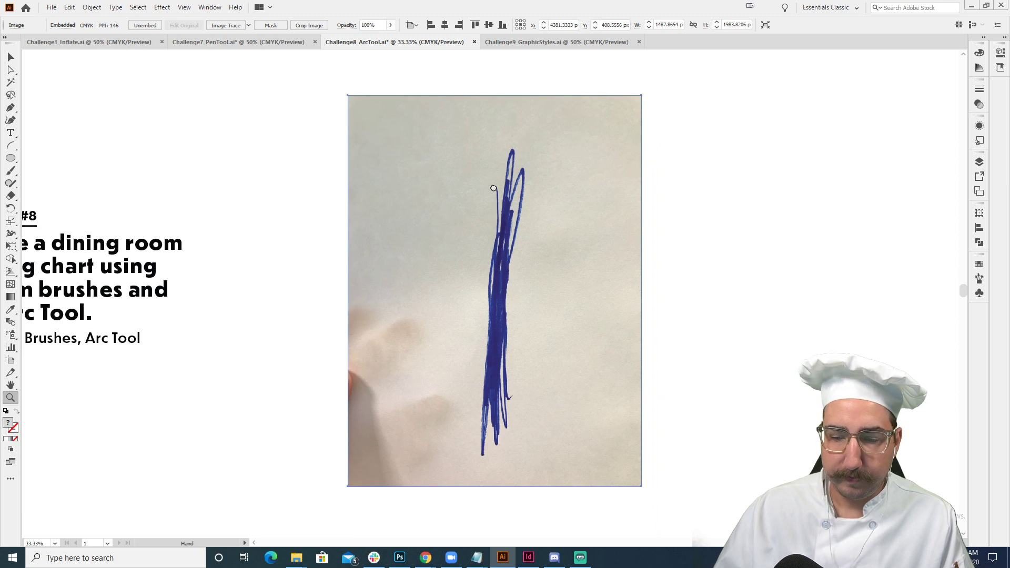
Crop the embedded photo tightly around the blue pen scribble, to about 568 by 1733 px
{"action": "left_click", "coordinate": [311, 26]}
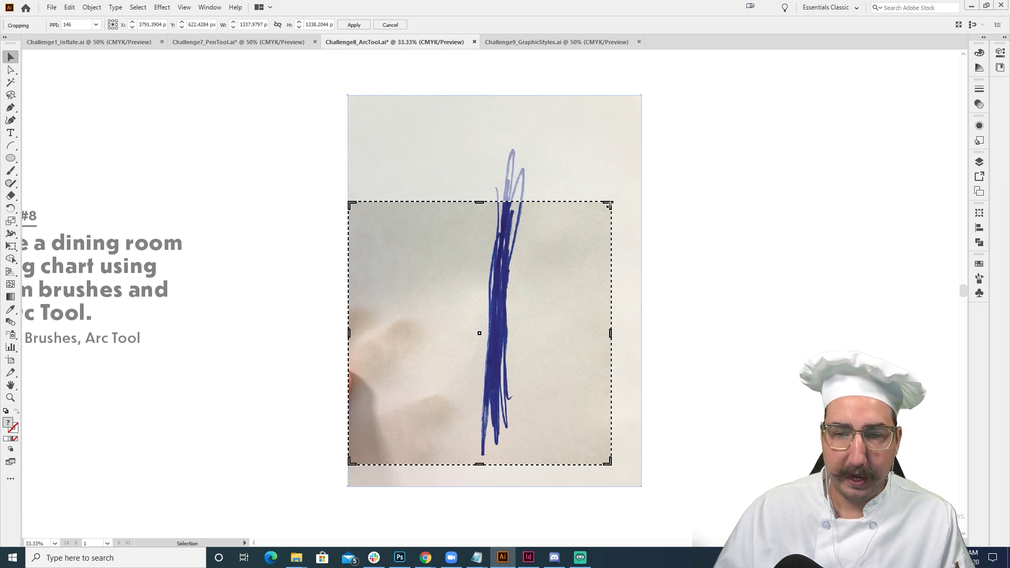
{"action": "left_click_drag", "start_coordinate": [609, 205], "coordinate": [561, 131]}
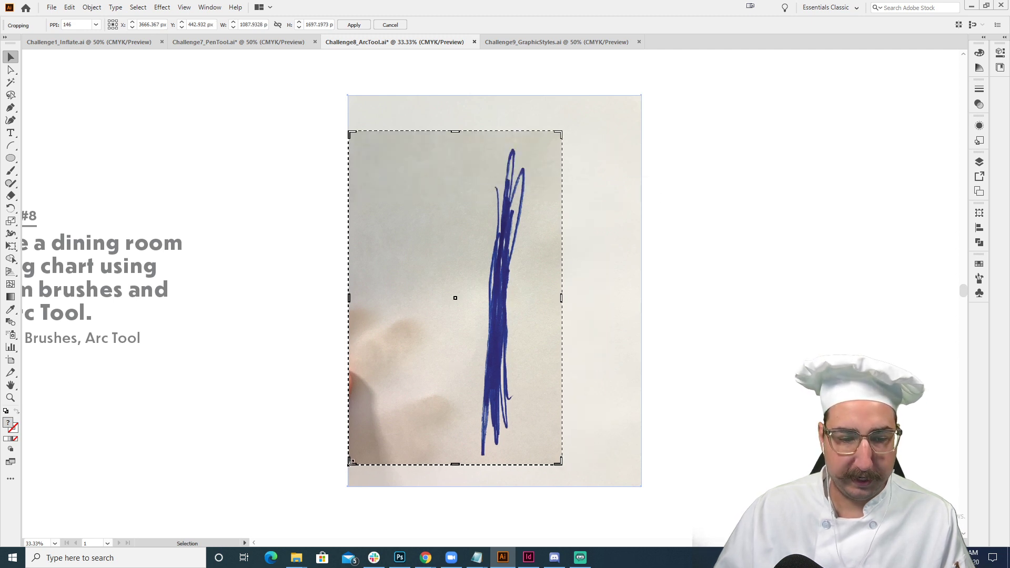
{"action": "left_click_drag", "start_coordinate": [351, 461], "coordinate": [452, 471]}
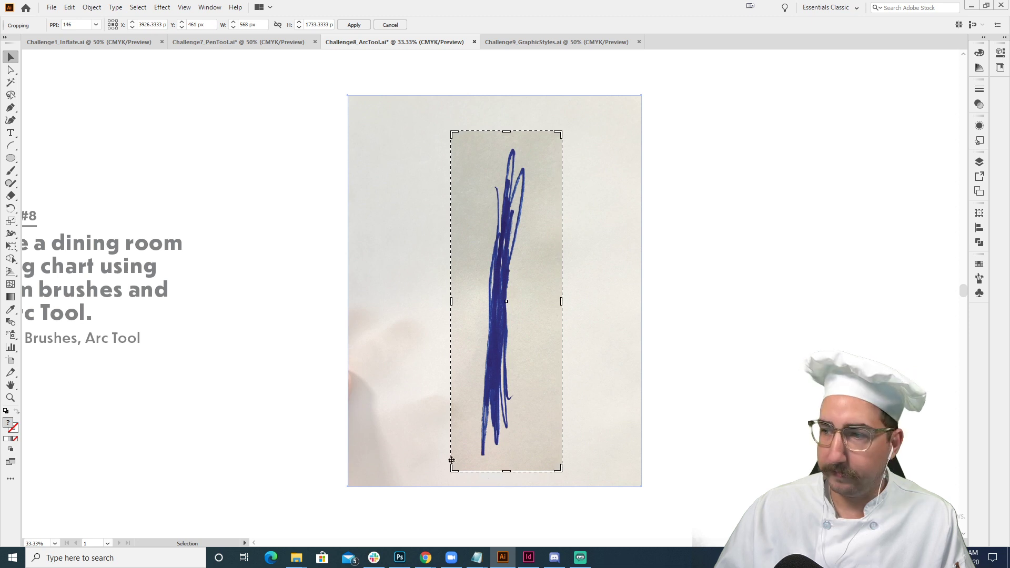
{"action": "key", "text": "Return"}
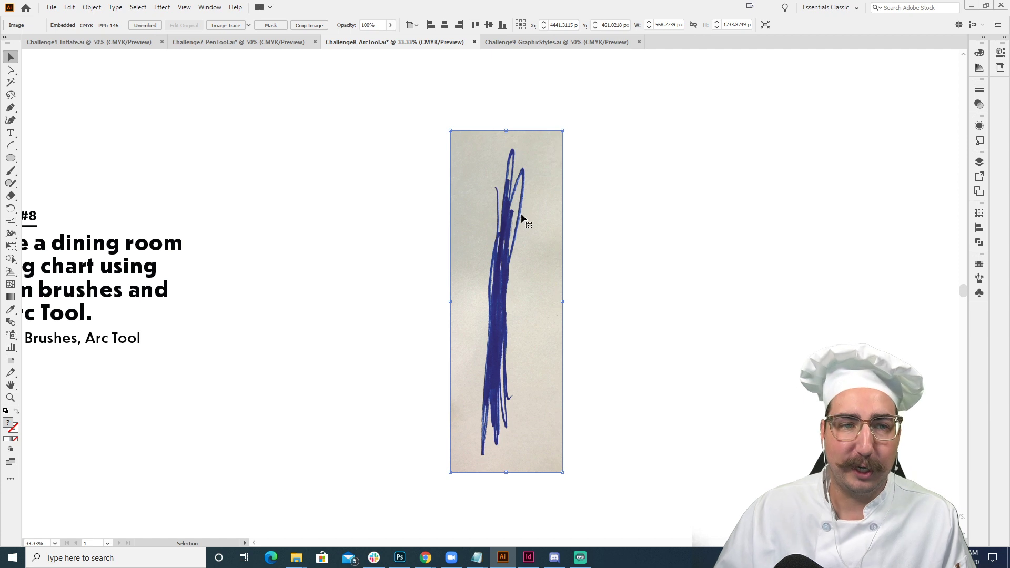
Image trace the cropped scribble photo with the Halfton preset, accepting the tracing of the large image
{"action": "left_click", "coordinate": [249, 25]}
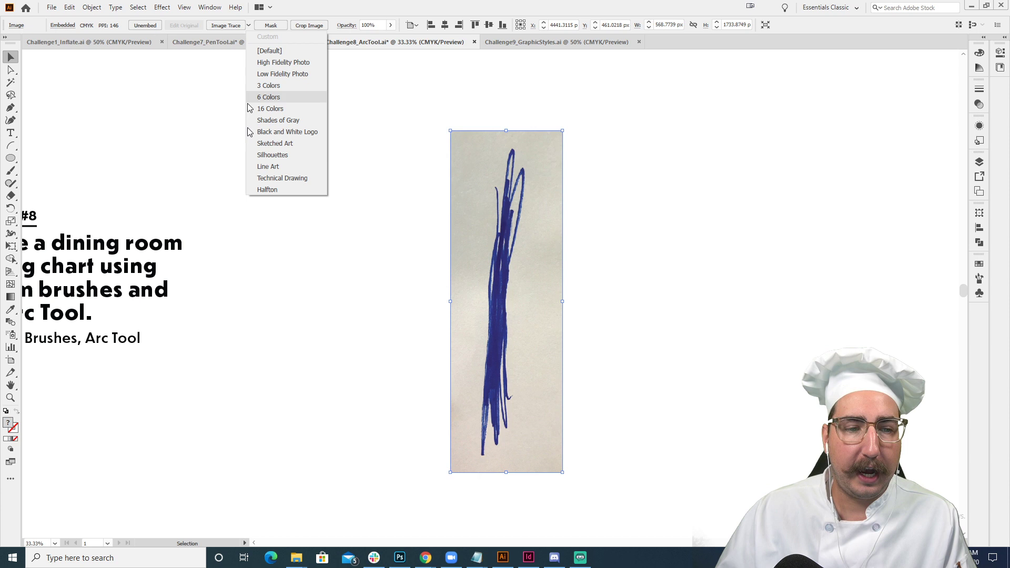
{"action": "left_click", "coordinate": [279, 192]}
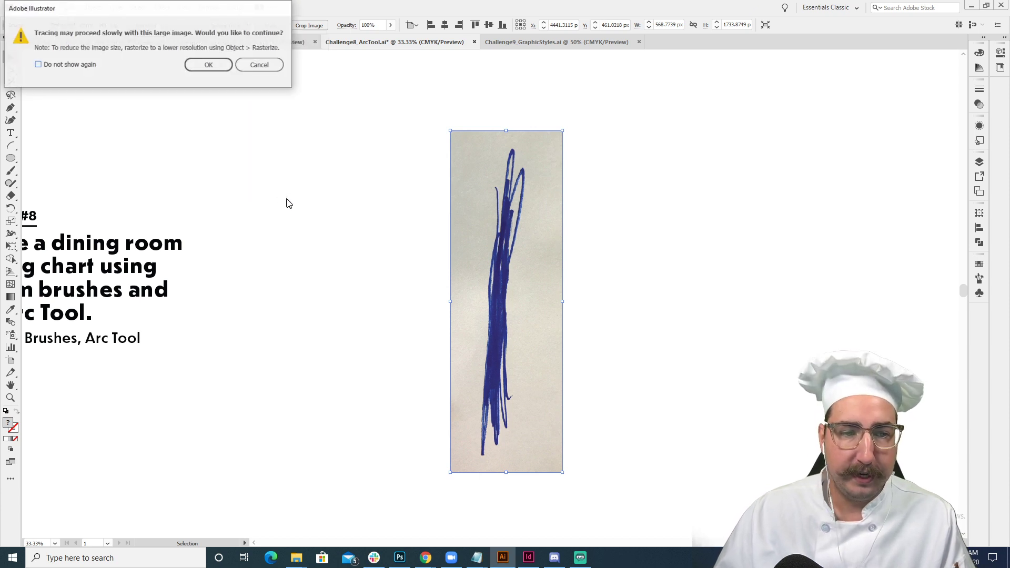
{"action": "left_click", "coordinate": [215, 65]}
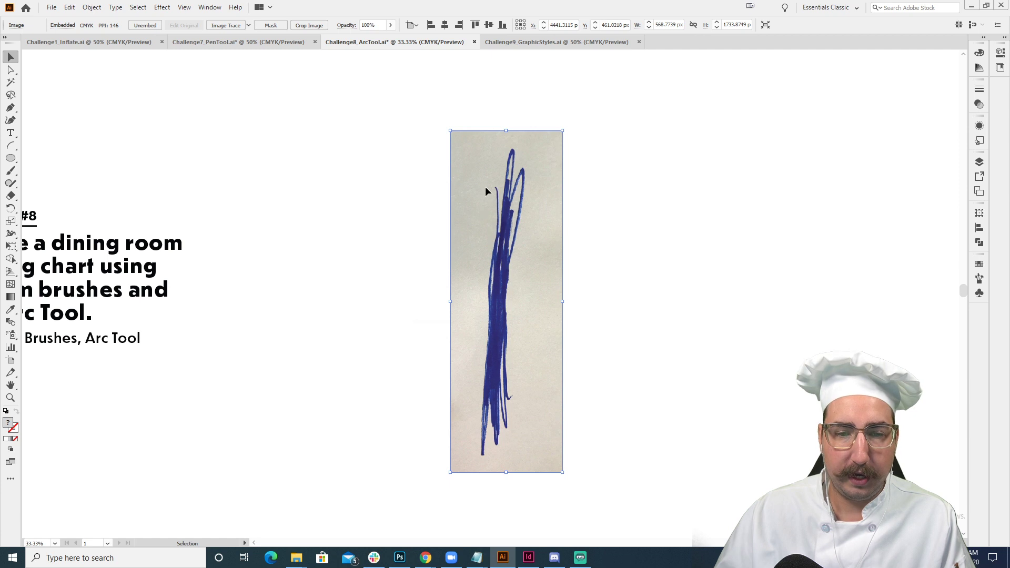
{"action": "key", "text": "z"}
{"action": "left_click", "coordinate": [523, 316]}
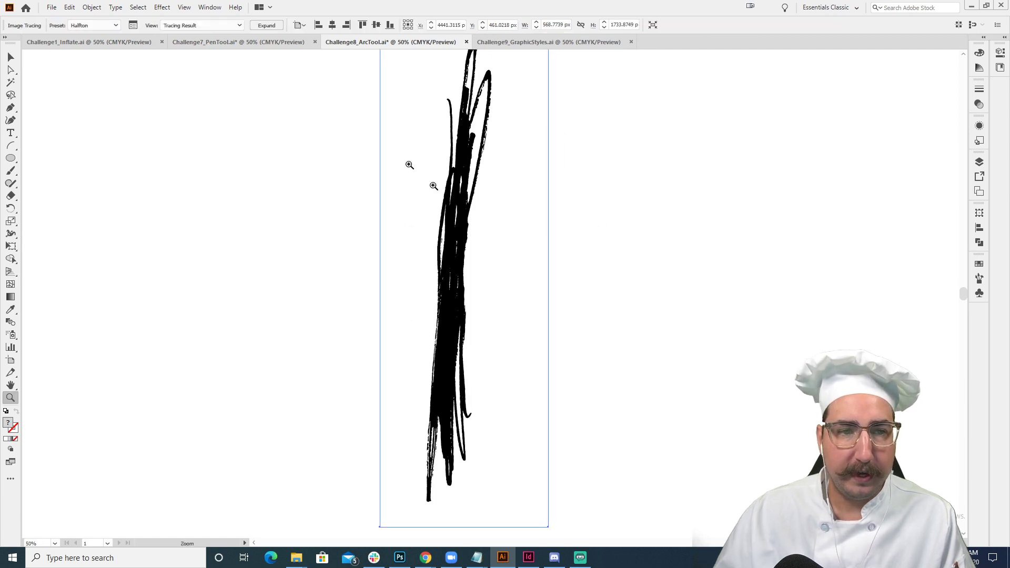
Show the advanced Image Trace settings of the traced scribble and expand the tracing into editable paths
{"action": "left_click", "coordinate": [133, 26]}
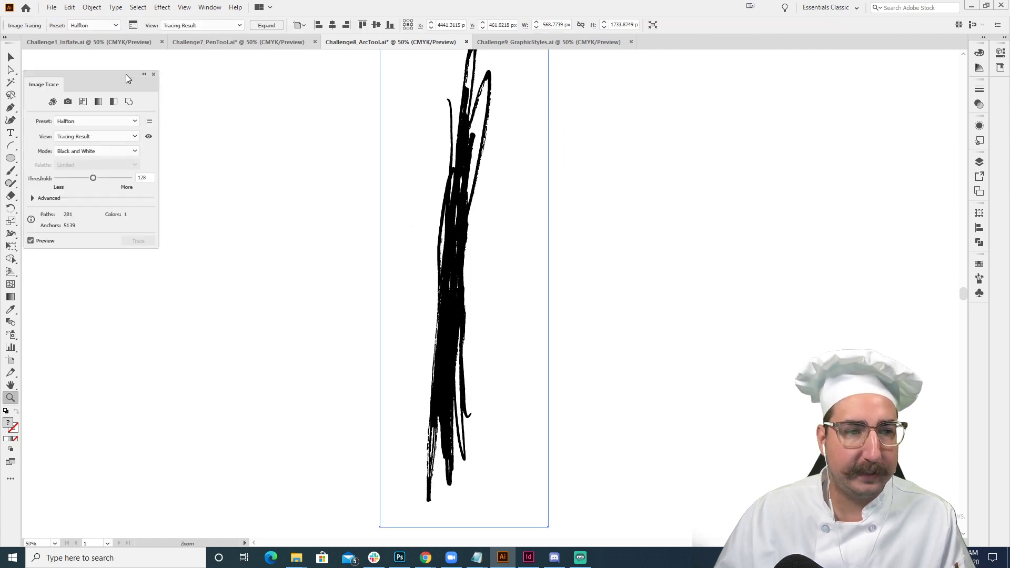
{"action": "left_click_drag", "start_coordinate": [125, 74], "coordinate": [637, 112]}
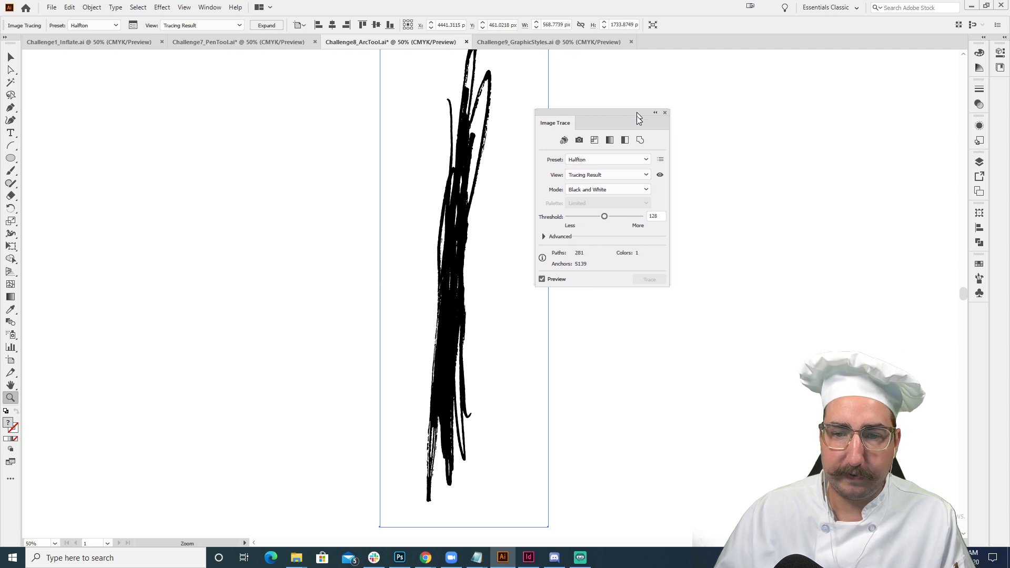
{"action": "left_click", "coordinate": [543, 236]}
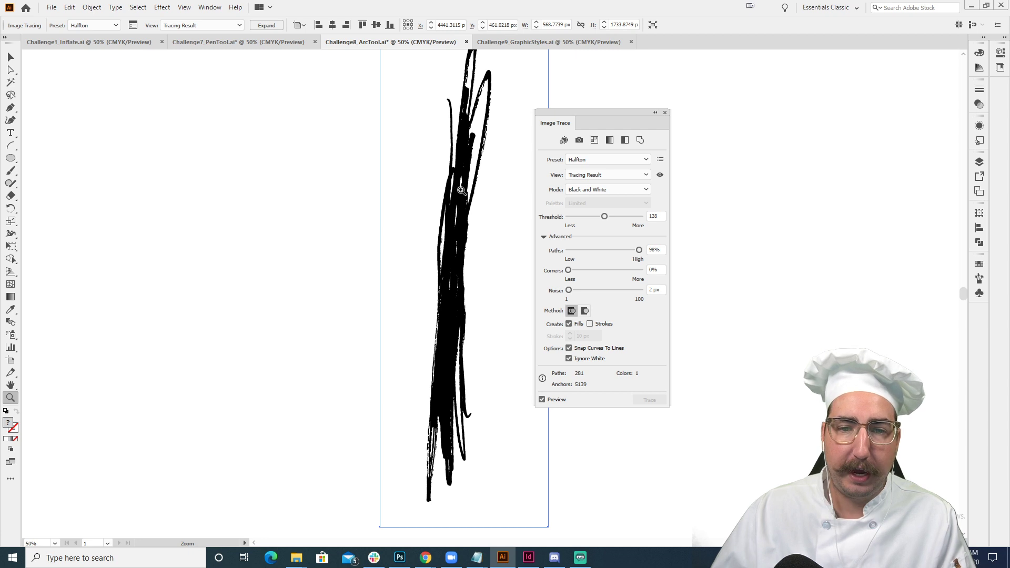
{"action": "left_click", "coordinate": [266, 28]}
Scale the expanded scribble down to about 894 px long and rotate it to lie horizontally, closing the Image Trace settings
{"action": "key", "text": "v"}
{"action": "left_click", "coordinate": [368, 184]}
{"action": "left_click_drag", "start_coordinate": [464, 197], "coordinate": [341, 198]}
{"action": "key", "text": "s"}
{"action": "left_click_drag", "start_coordinate": [473, 101], "coordinate": [424, 166]}
{"action": "key", "text": "r"}
{"action": "mouse_move", "coordinate": [403, 125]}
{"action": "left_mouse_down"}
{"action": "mouse_move", "coordinate": [488, 262]}
{"action": "mouse_move", "coordinate": [496, 320]}
{"action": "left_mouse_up"}
{"action": "key", "text": "v"}
{"action": "left_click", "coordinate": [473, 205]}
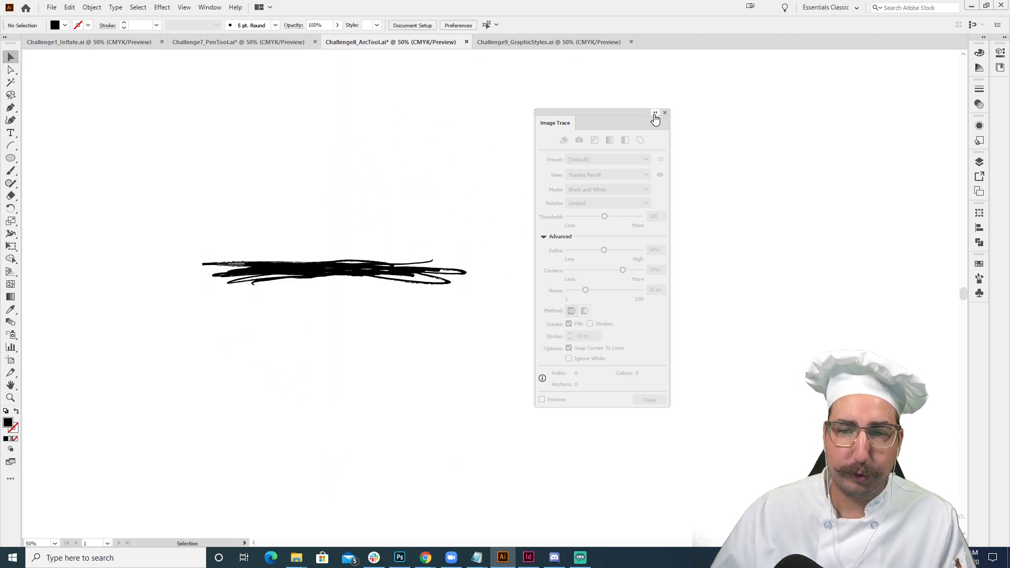
{"action": "left_click", "coordinate": [665, 112]}
Create a new brush of the type Art Brush from the horizontal scribble artwork
{"action": "key", "text": "z"}
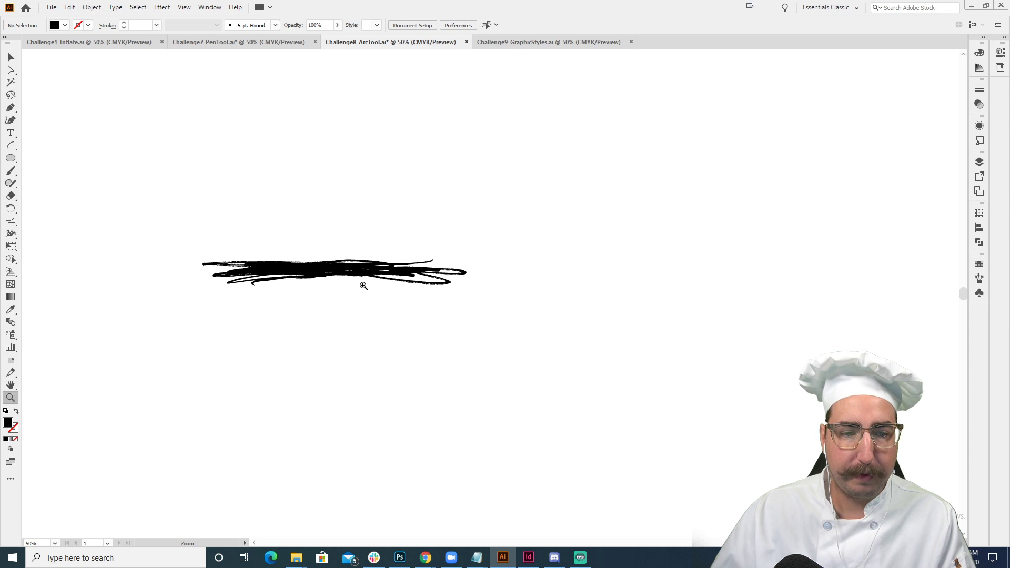
{"action": "left_click_drag", "start_coordinate": [336, 263], "coordinate": [443, 250]}
{"action": "key", "text": "v"}
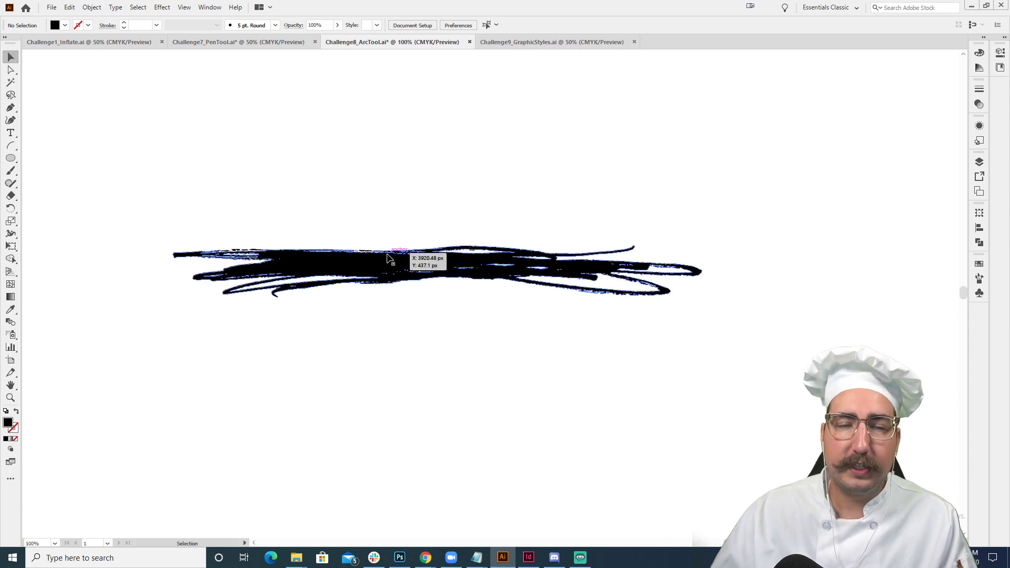
{"action": "left_click", "coordinate": [387, 261]}
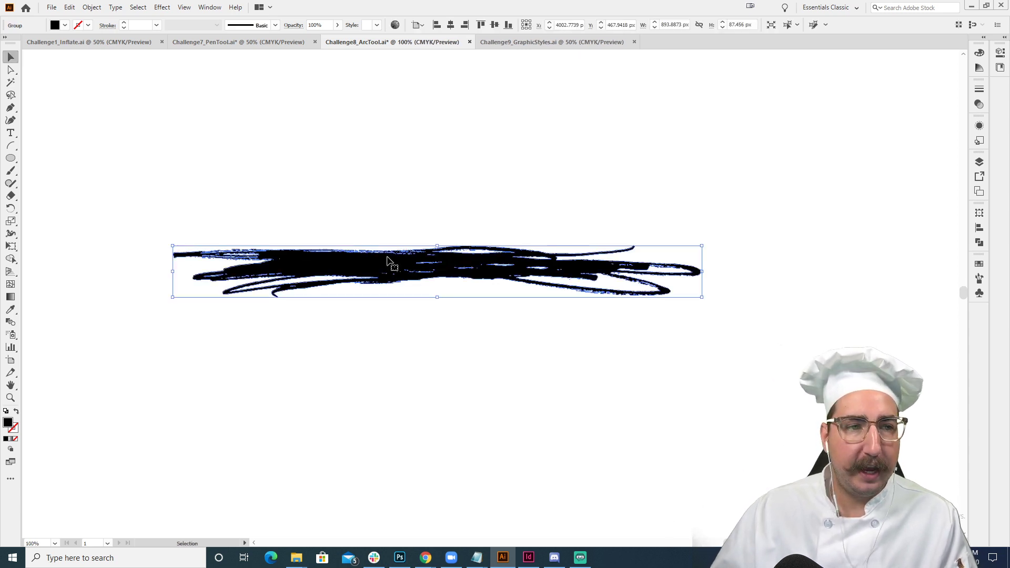
{"action": "left_click", "coordinate": [276, 25]}
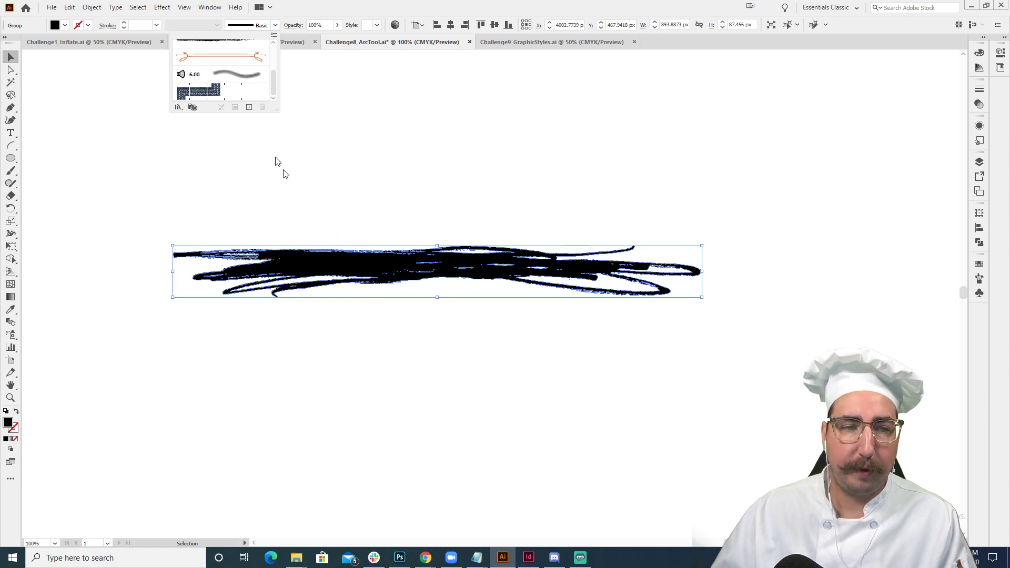
{"action": "left_click", "coordinate": [250, 108]}
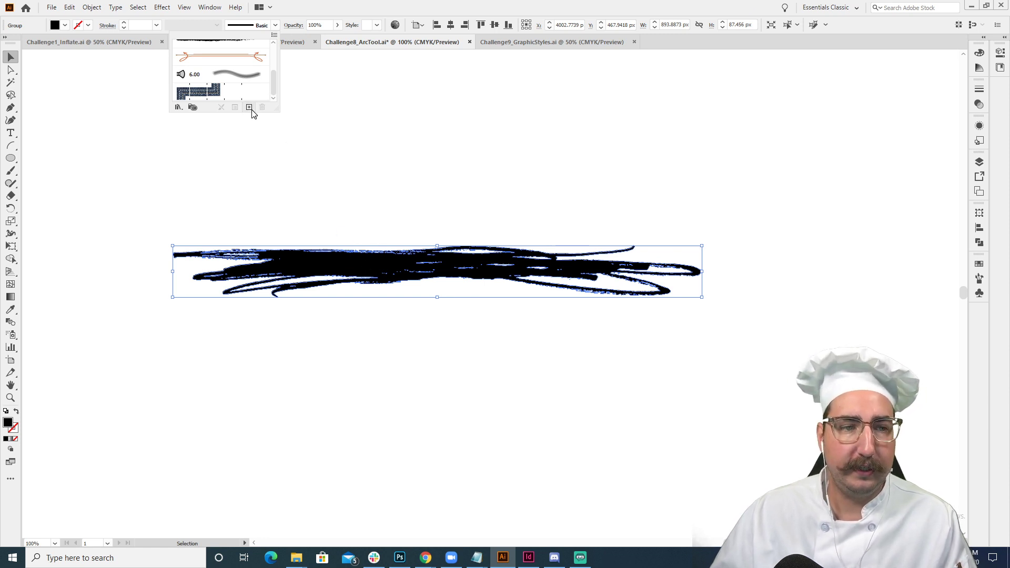
{"action": "mouse_move", "coordinate": [60, 15]}
{"action": "left_mouse_down"}
{"action": "mouse_move", "coordinate": [478, 111]}
{"action": "mouse_move", "coordinate": [463, 110]}
{"action": "left_mouse_up"}
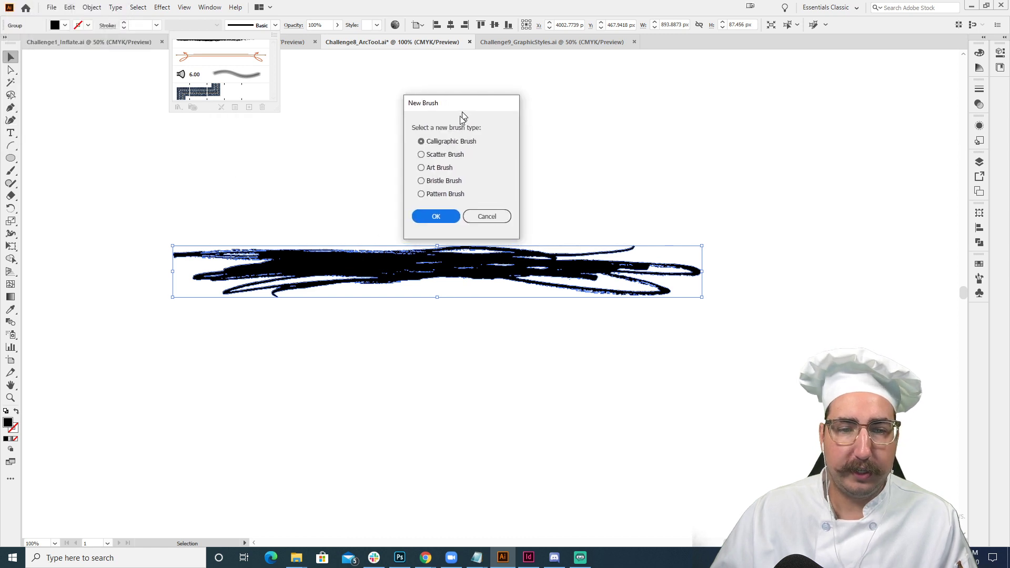
{"action": "left_click", "coordinate": [442, 170]}
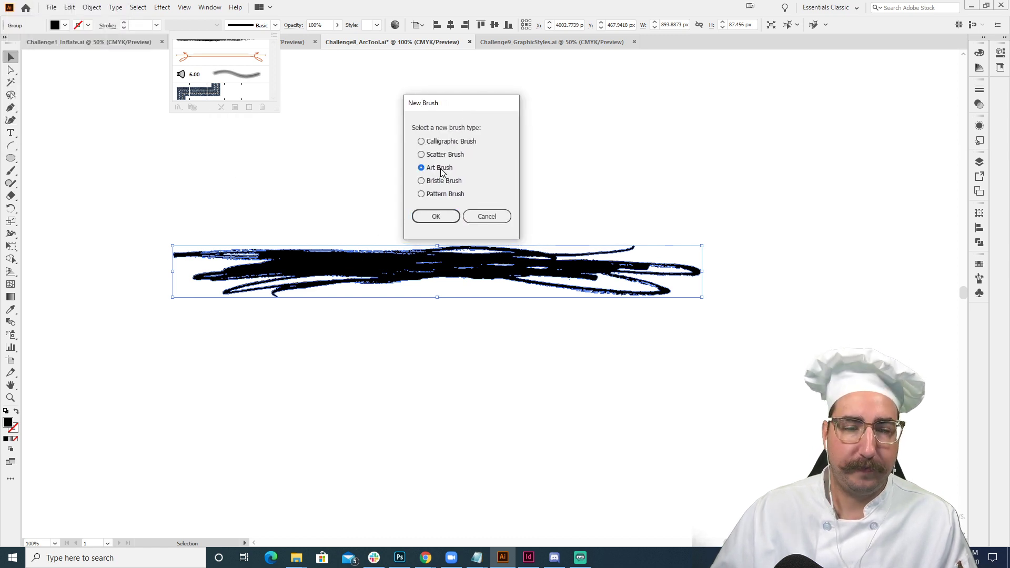
{"action": "left_click", "coordinate": [446, 215]}
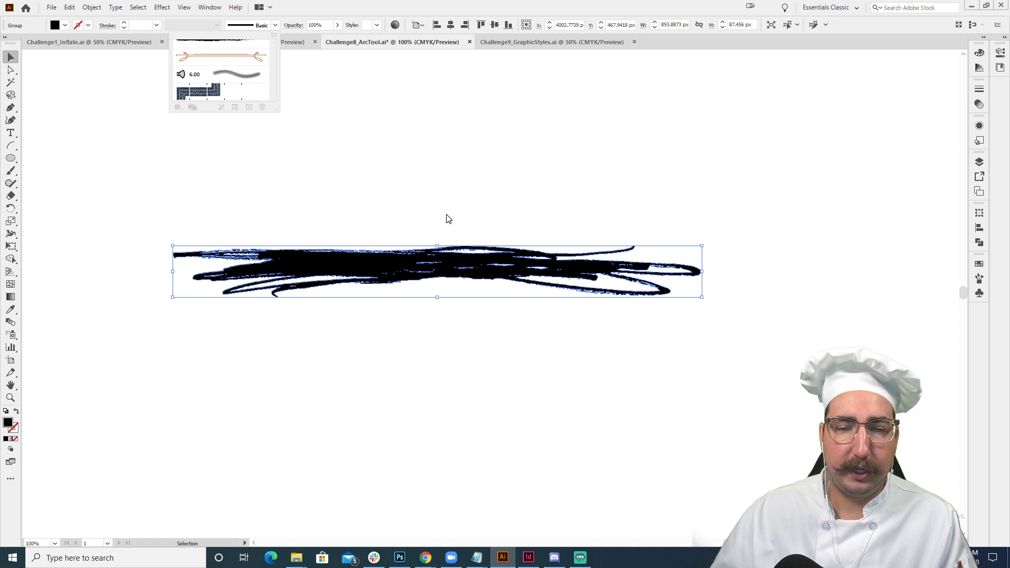
{"action": "left_click_drag", "start_coordinate": [174, 13], "coordinate": [495, 101]}
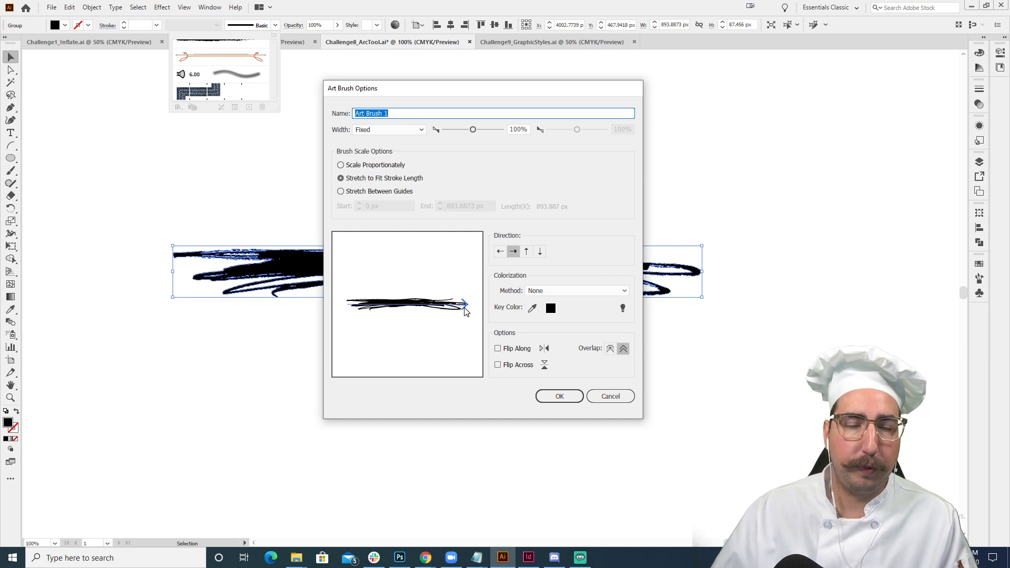
Name the art brush Scribble and set its colorization method to Tints
{"action": "type", "text": "Scribble"}
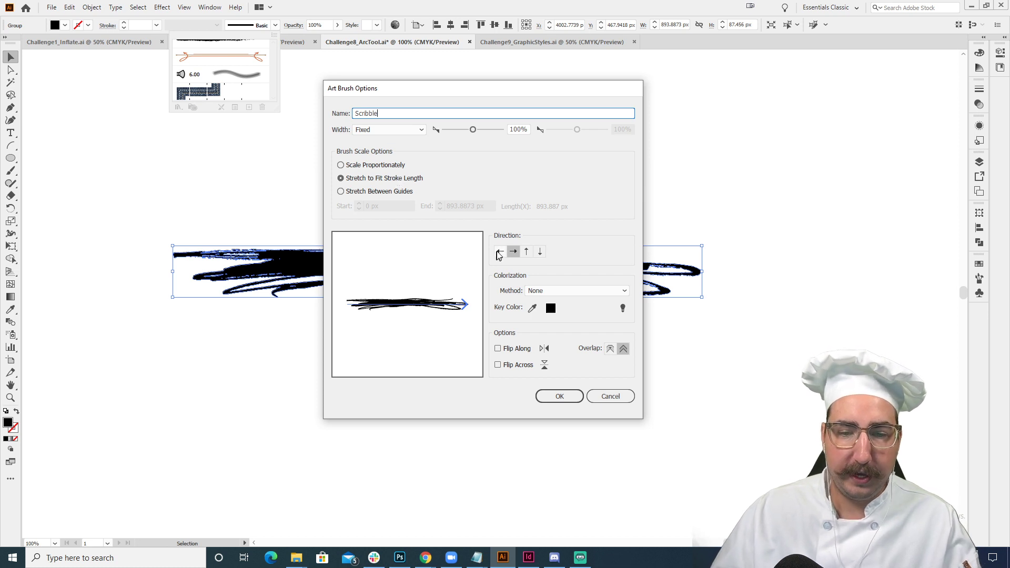
{"action": "left_click", "coordinate": [560, 291]}
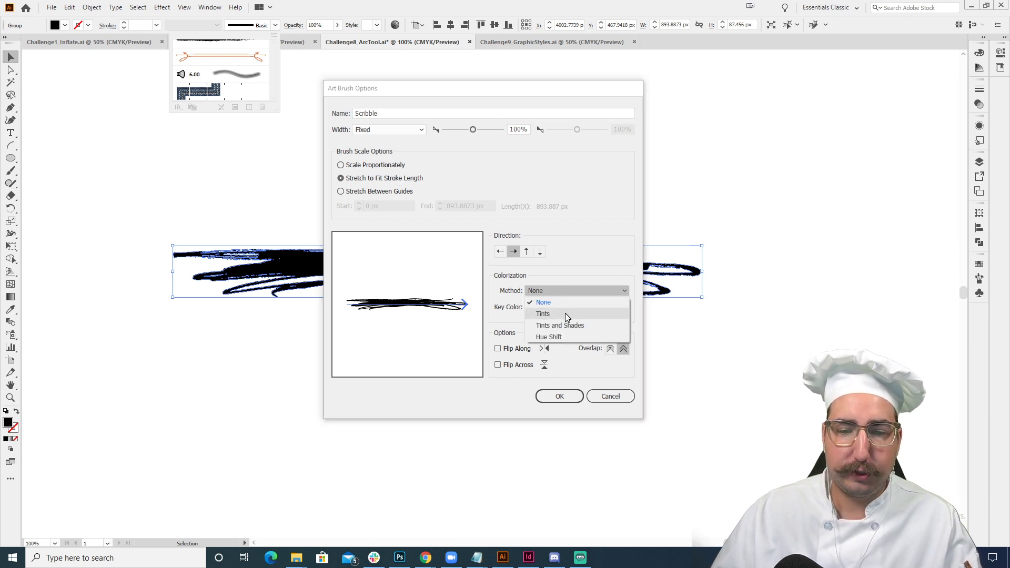
{"action": "left_click", "coordinate": [565, 314]}
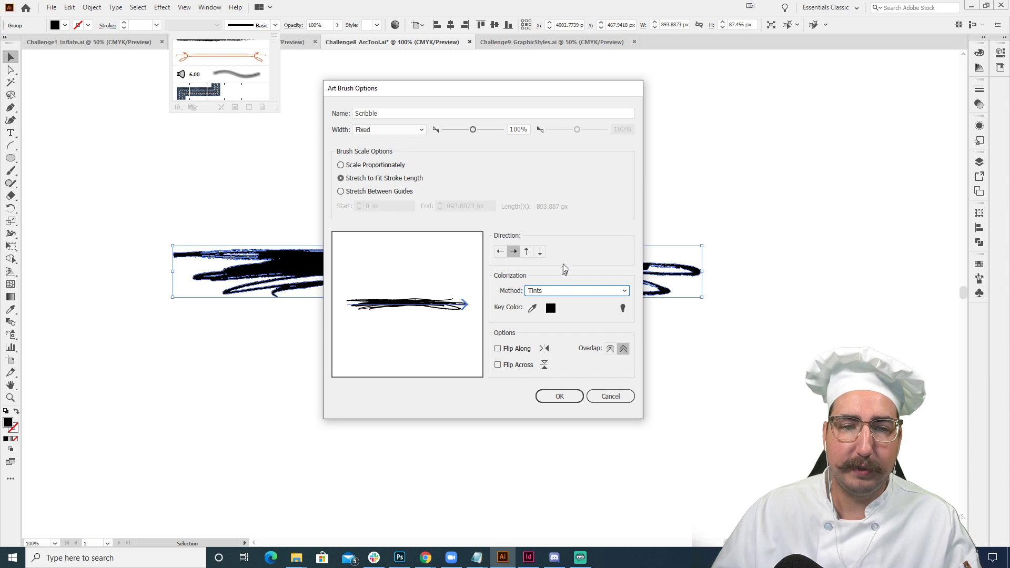
{"action": "left_click", "coordinate": [557, 397]}
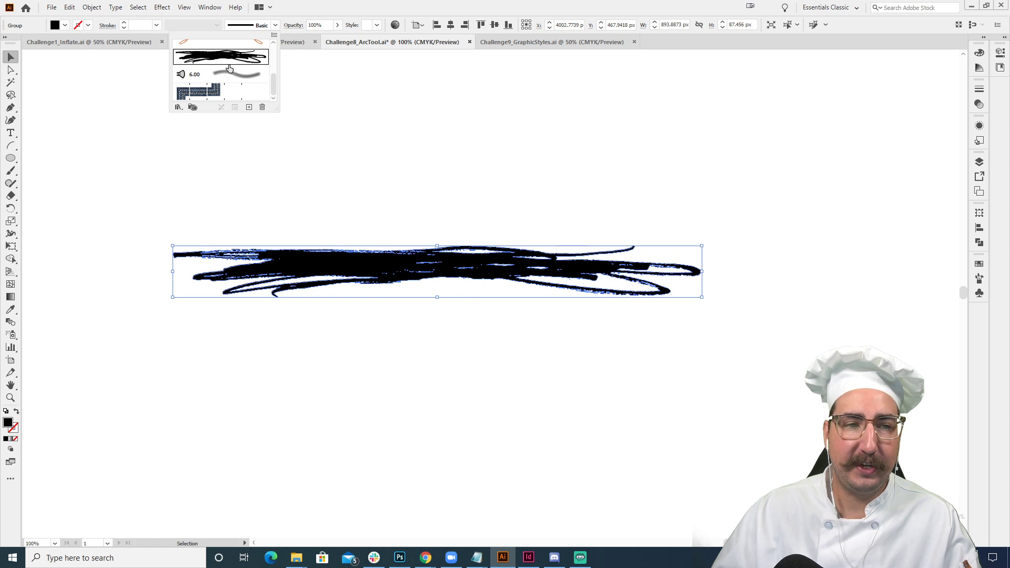
Paint an S-shaped curve about 1805 px wide and 729 px high below the scribble artwork with the Scribble brush
{"action": "key", "text": "z"}
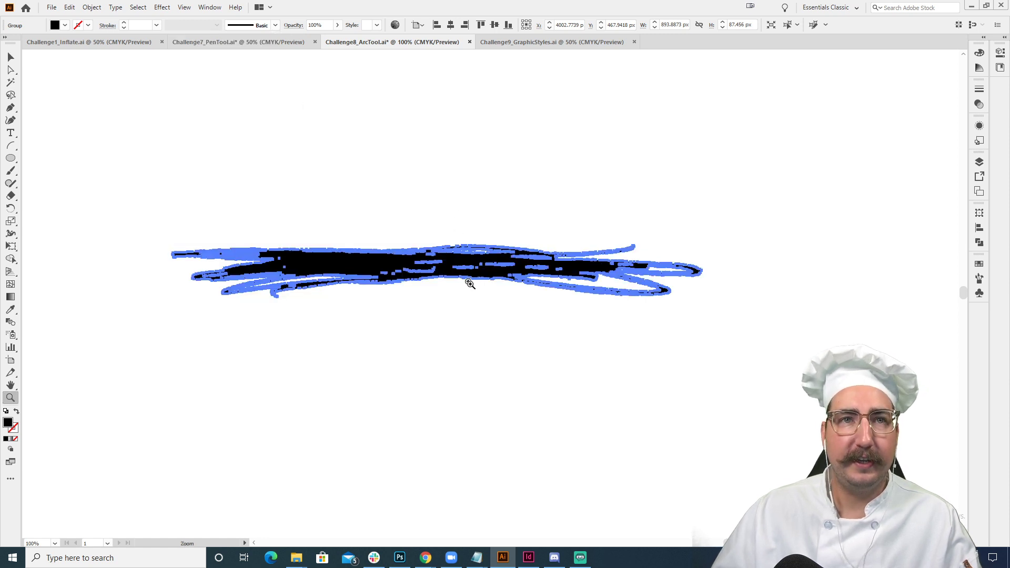
{"action": "left_click", "coordinate": [488, 290], "text": "alt"}
{"action": "left_click", "coordinate": [487, 289], "text": "alt"}
{"action": "mouse_move", "coordinate": [507, 287]}
{"action": "left_mouse_down"}
{"action": "mouse_move", "coordinate": [452, 158]}
{"action": "mouse_move", "coordinate": [329, 119]}
{"action": "left_mouse_up"}
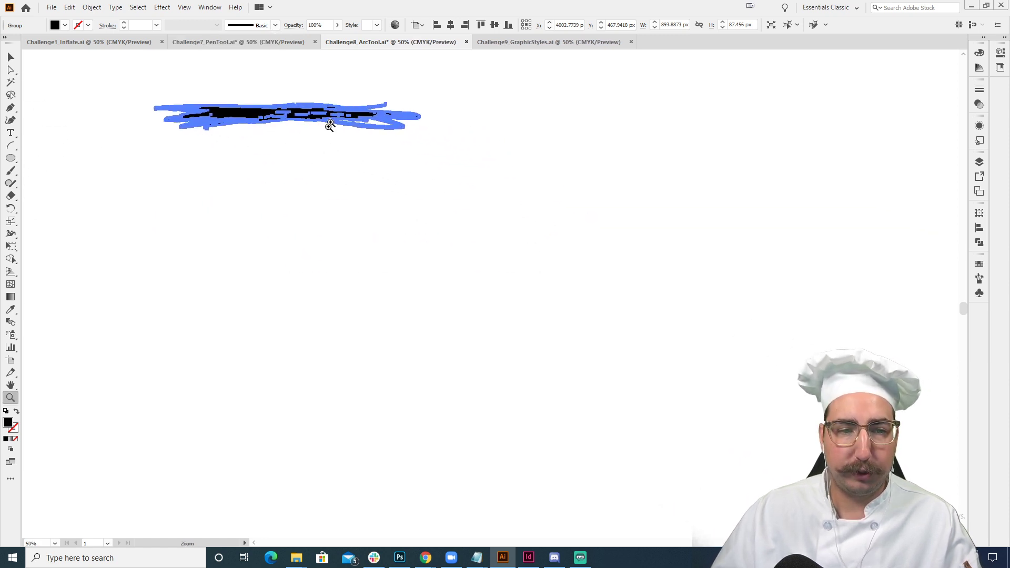
{"action": "key", "text": "v"}
{"action": "left_click", "coordinate": [317, 233]}
{"action": "left_click_drag", "start_coordinate": [285, 273], "coordinate": [391, 145]}
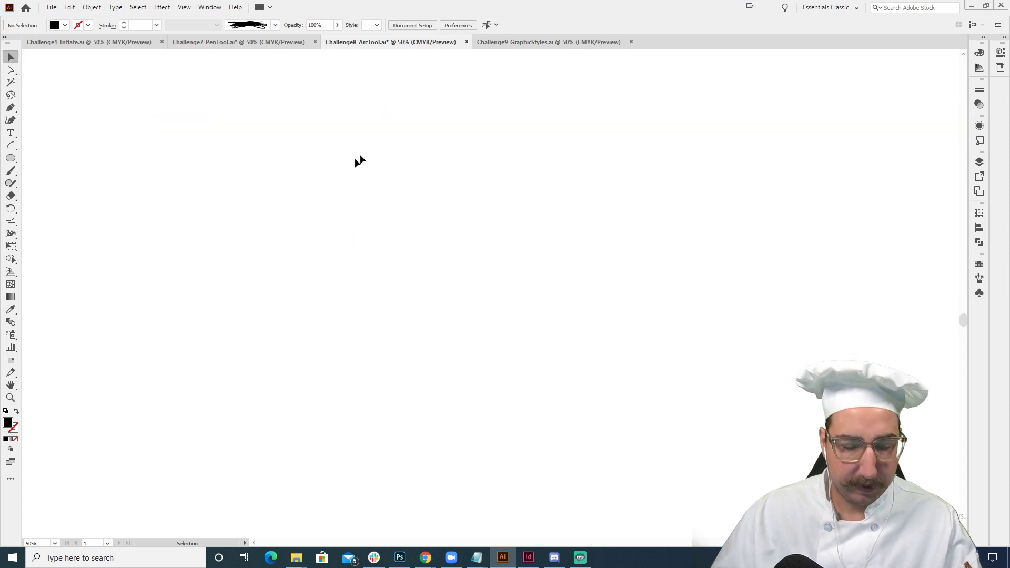
{"action": "key", "text": "b"}
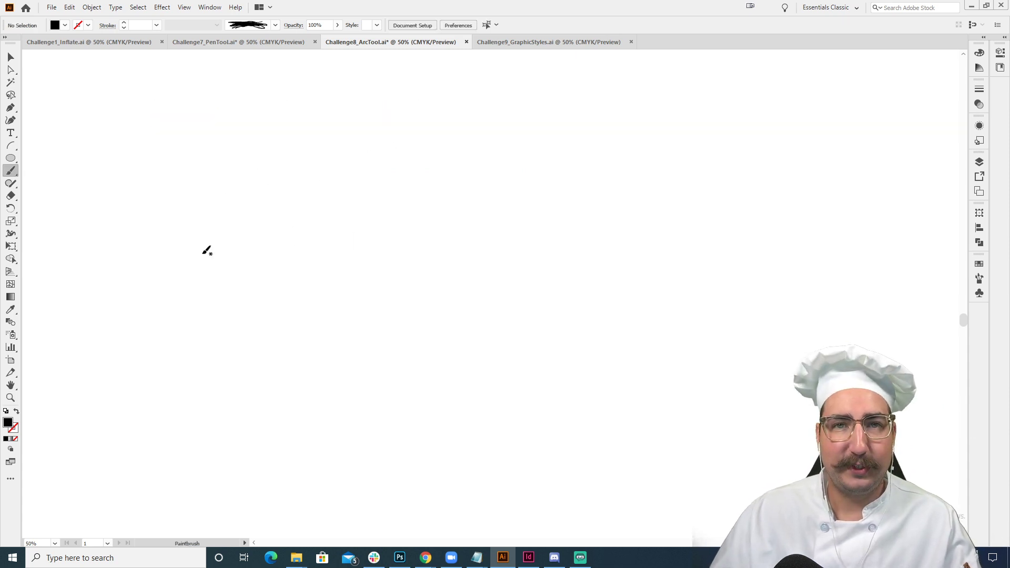
{"action": "mouse_move", "coordinate": [203, 250]}
{"action": "left_mouse_down"}
{"action": "mouse_move", "coordinate": [231, 207]}
{"action": "mouse_move", "coordinate": [402, 147]}
{"action": "mouse_move", "coordinate": [439, 244]}
{"action": "mouse_move", "coordinate": [543, 355]}
{"action": "mouse_move", "coordinate": [736, 213]}
{"action": "left_mouse_up"}
{"action": "key", "text": "v"}
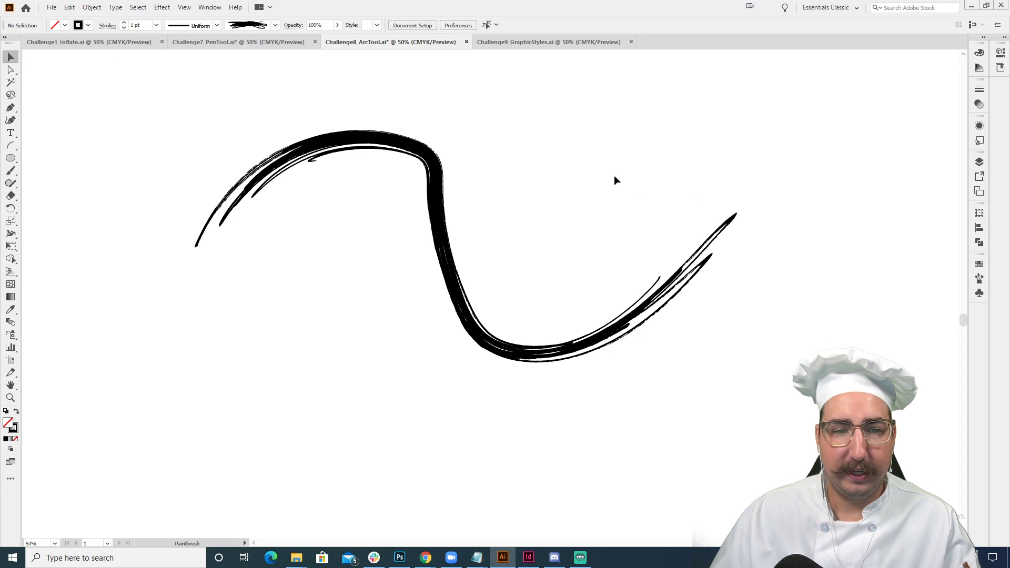
Set the stroke color of the S-shaped brush curve to e8153e
{"action": "left_click_drag", "start_coordinate": [334, 135], "coordinate": [316, 265]}
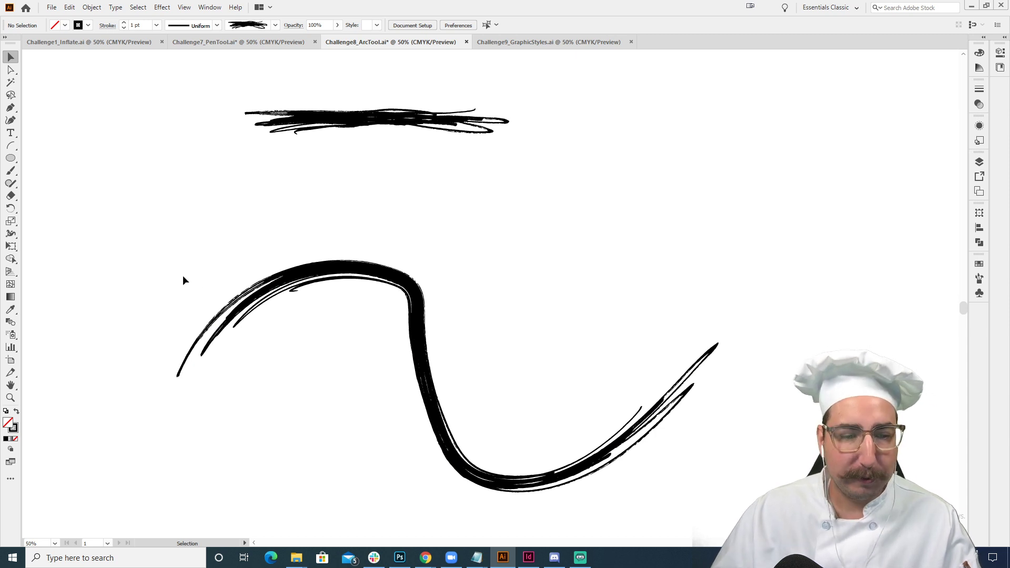
{"action": "left_click", "coordinate": [343, 281]}
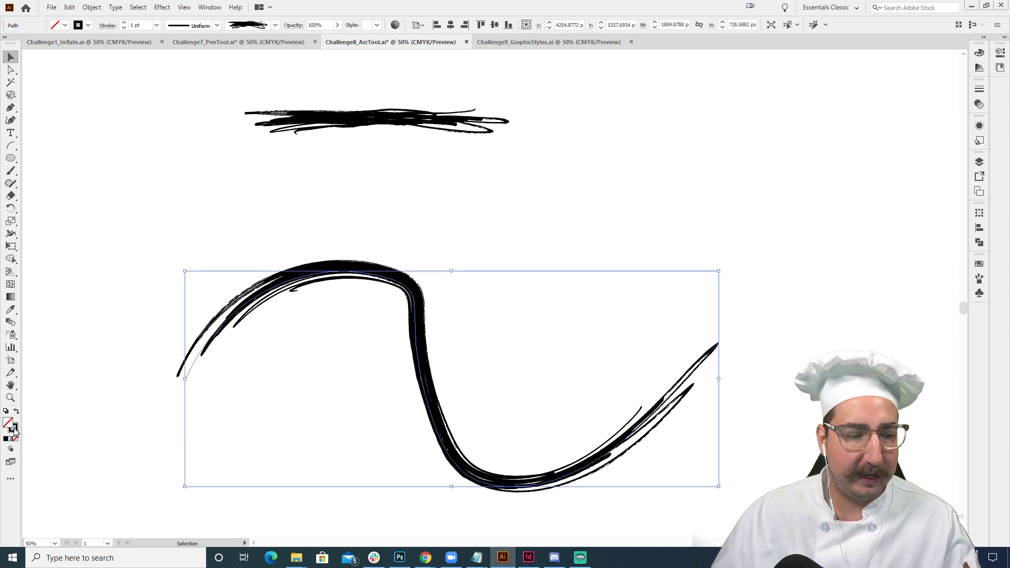
{"action": "left_click", "coordinate": [16, 428]}
{"action": "double_click", "coordinate": [16, 428]}
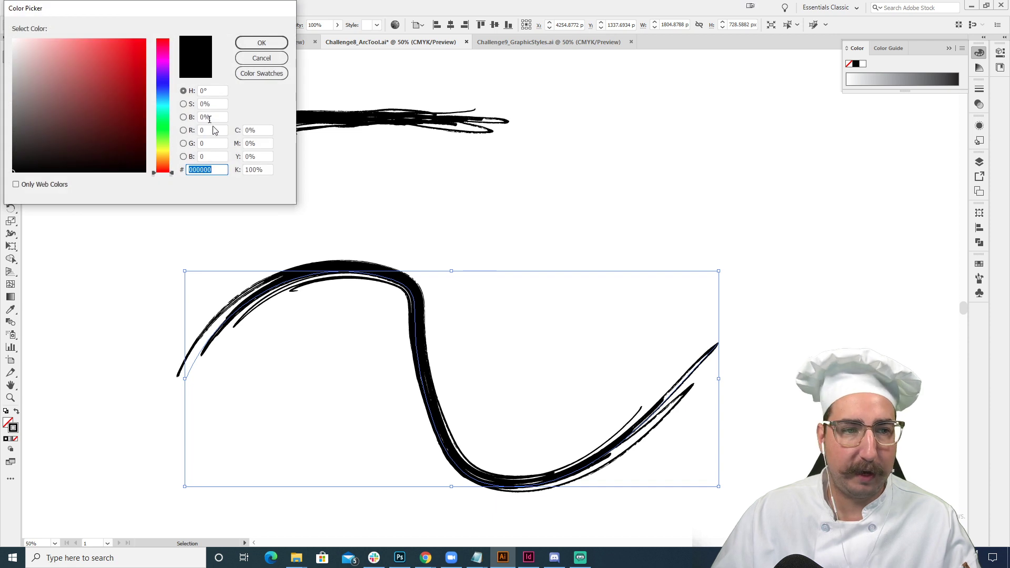
{"action": "type", "text": "808080"}
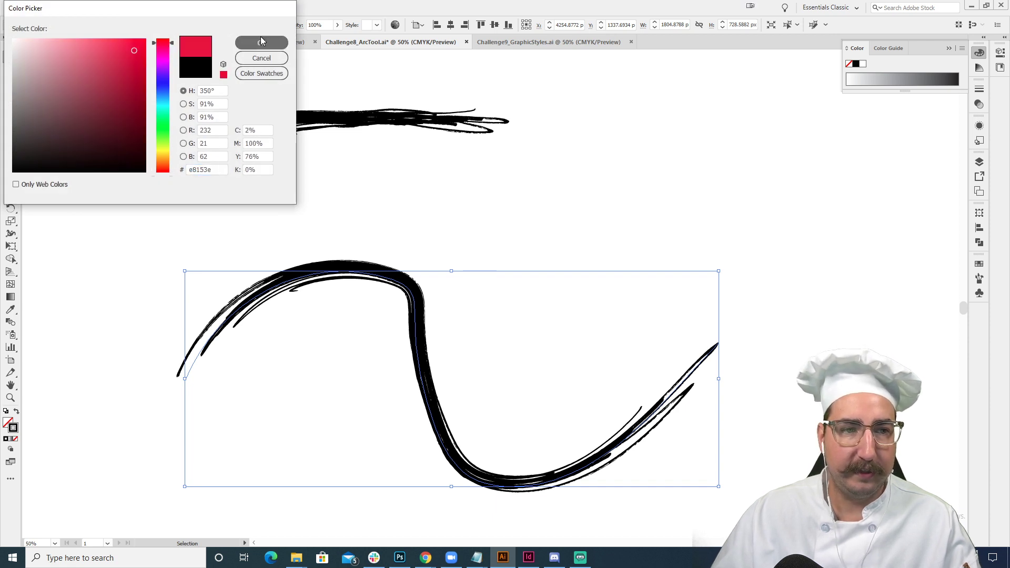
{"action": "left_click", "coordinate": [262, 42]}
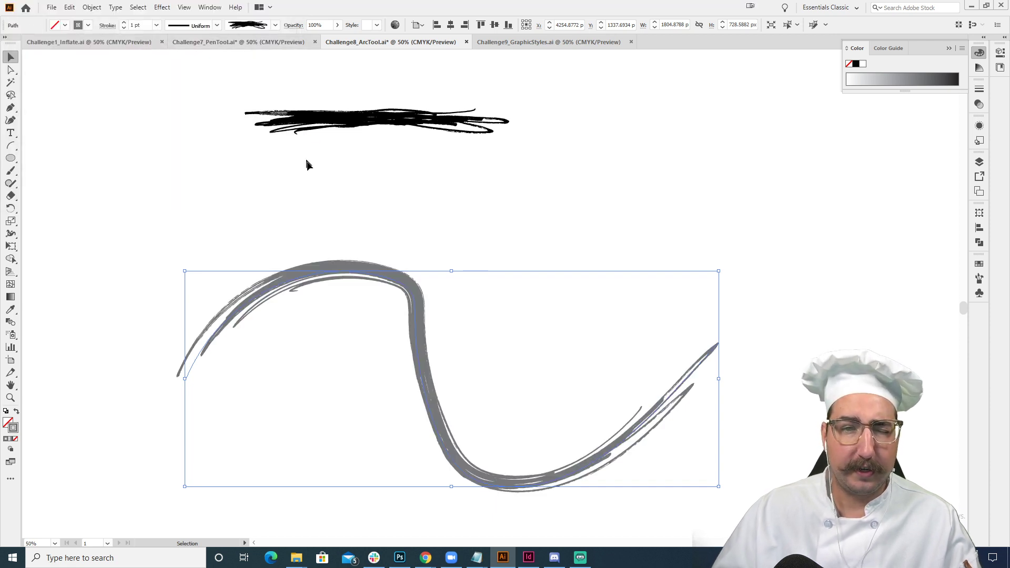
Set the colorization method of the S-shaped curve's Art Brush stroke to Tints and Shades
{"action": "key", "text": "ctrl"}
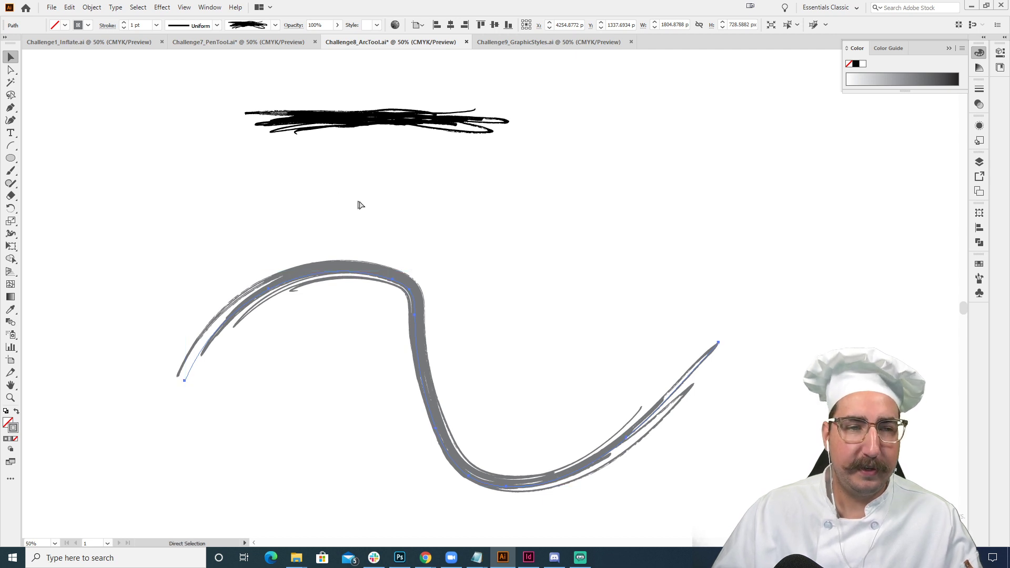
{"action": "left_click", "coordinate": [217, 26]}
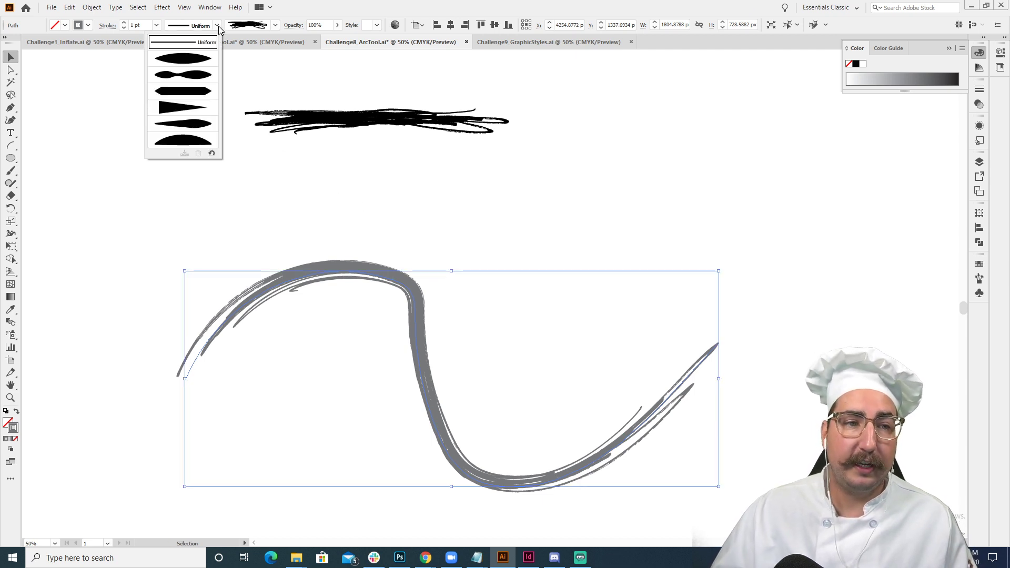
{"action": "left_click", "coordinate": [267, 28]}
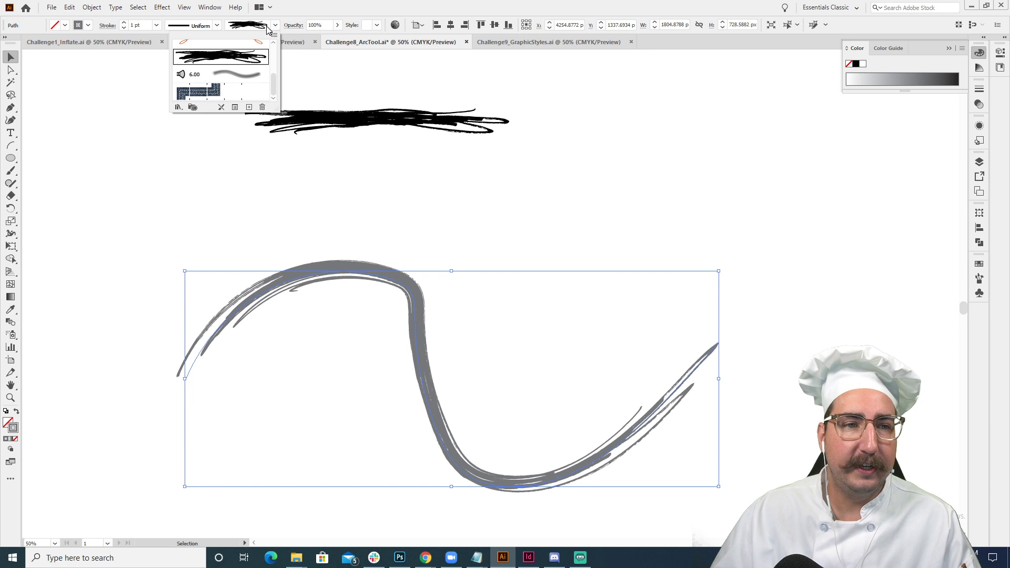
{"action": "left_click", "coordinate": [235, 108]}
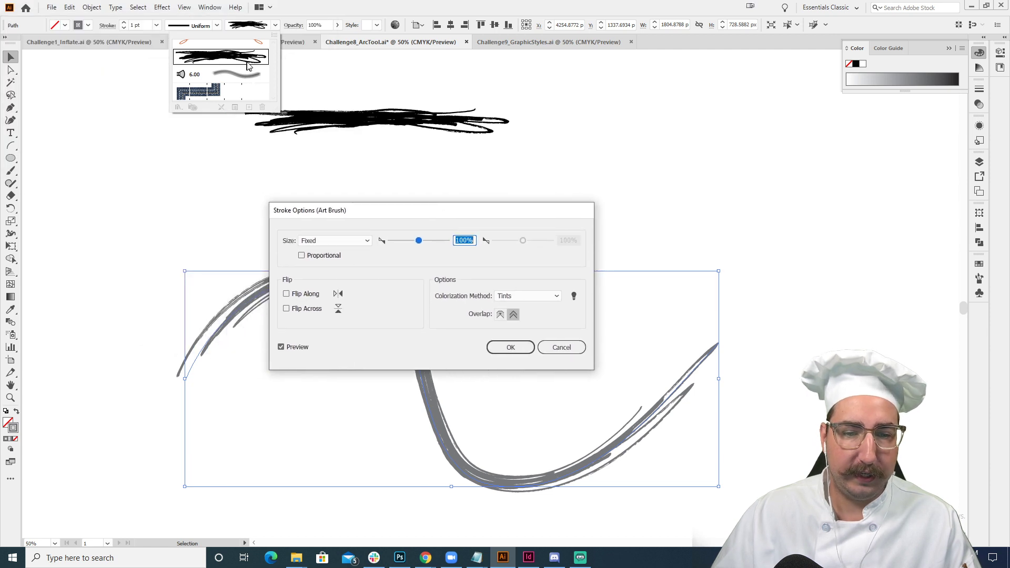
{"action": "left_click", "coordinate": [525, 296]}
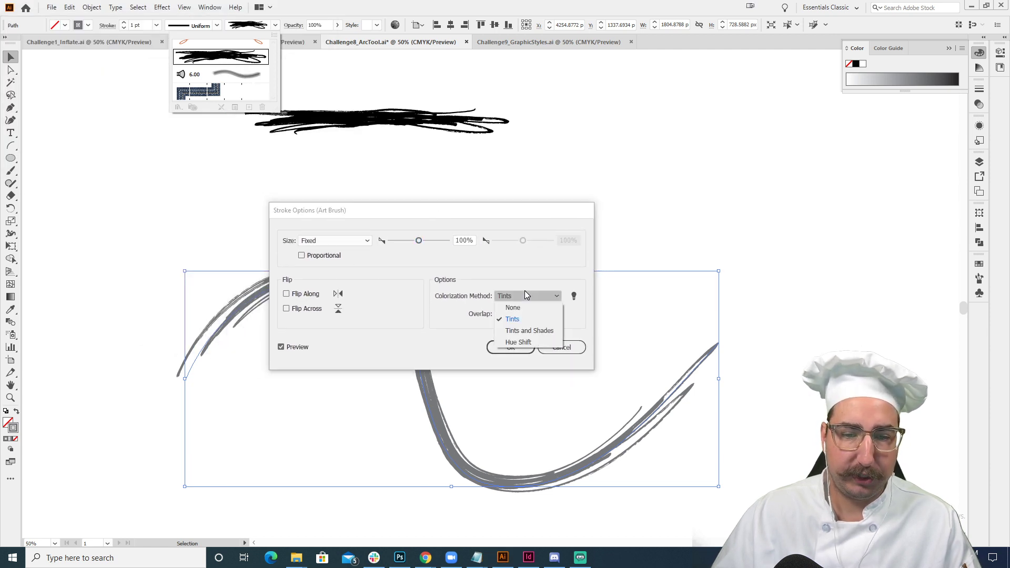
{"action": "left_click", "coordinate": [540, 335]}
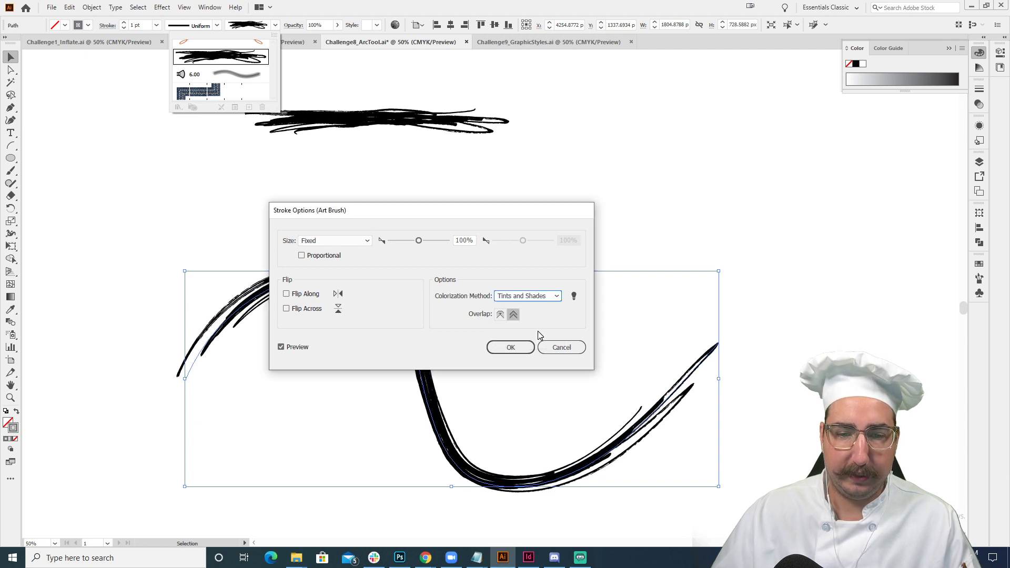
{"action": "left_click", "coordinate": [509, 348]}
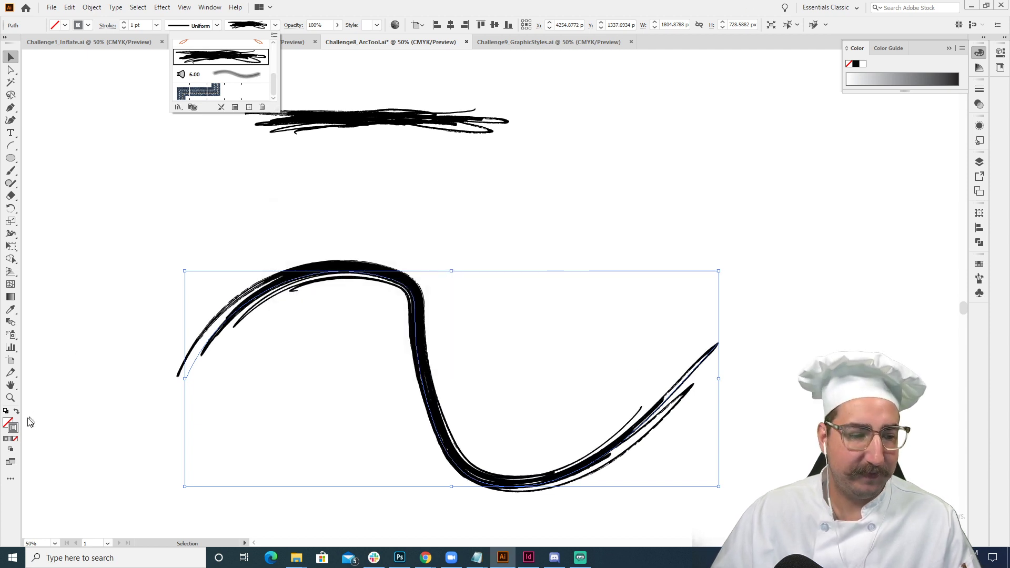
Change the S-shaped curve's stroke color to the green swatch
{"action": "double_click", "coordinate": [13, 428]}
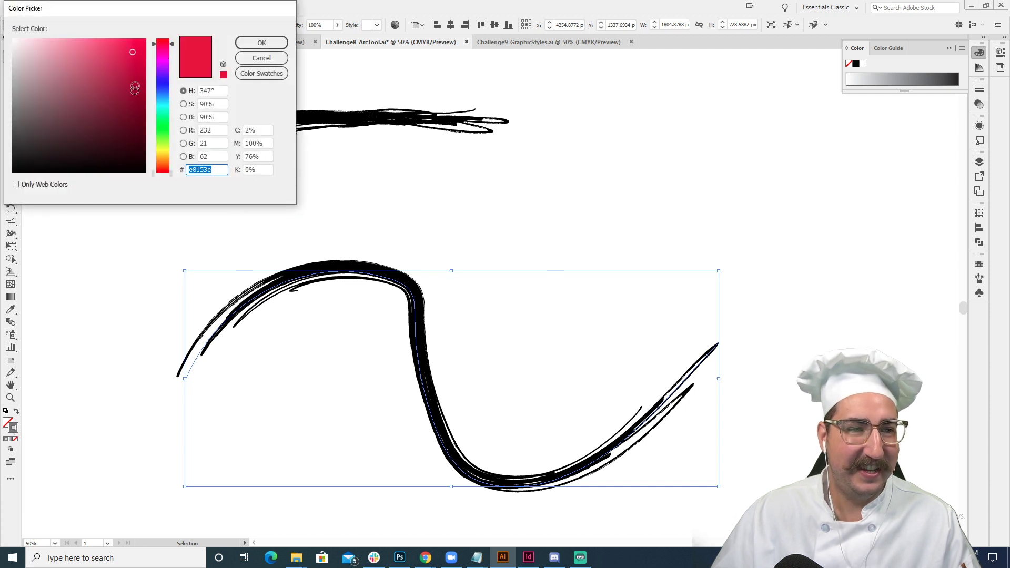
{"action": "left_click", "coordinate": [134, 99]}
{"action": "left_click", "coordinate": [167, 91]}
{"action": "left_click", "coordinate": [261, 43]}
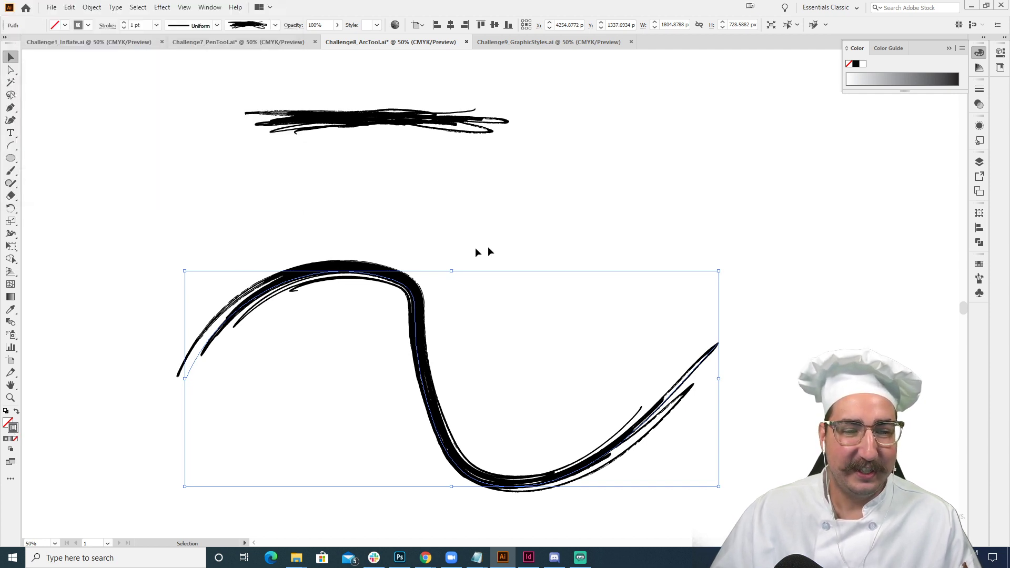
{"action": "left_click", "coordinate": [979, 263]}
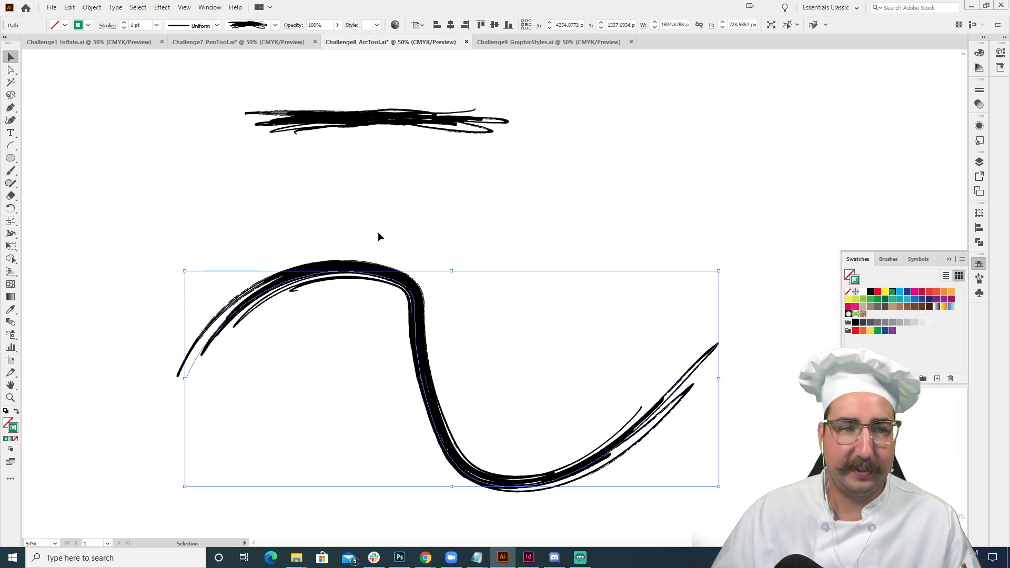
Set the colorization method of the S-shaped curve's Art Brush stroke to Hue Shift
{"action": "left_click", "coordinate": [242, 28]}
{"action": "left_click", "coordinate": [234, 107]}
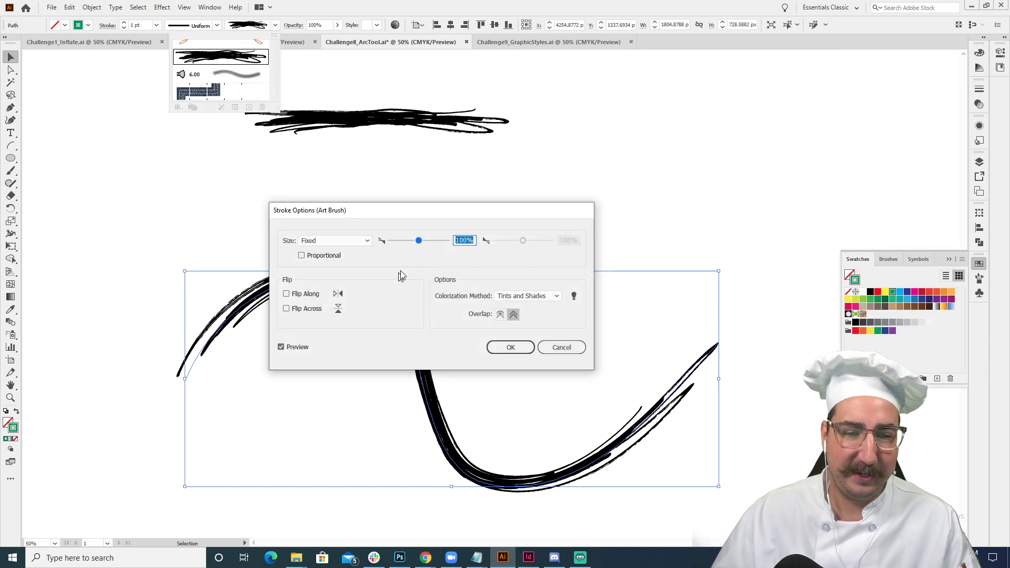
{"action": "left_click", "coordinate": [537, 298]}
{"action": "left_click", "coordinate": [521, 341]}
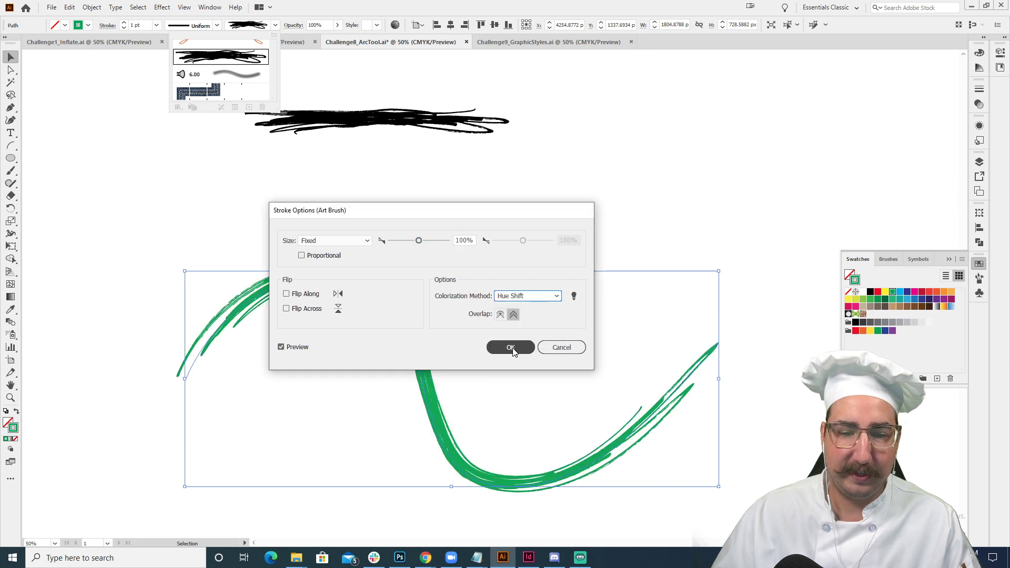
{"action": "left_click", "coordinate": [512, 348]}
{"action": "left_click", "coordinate": [447, 237]}
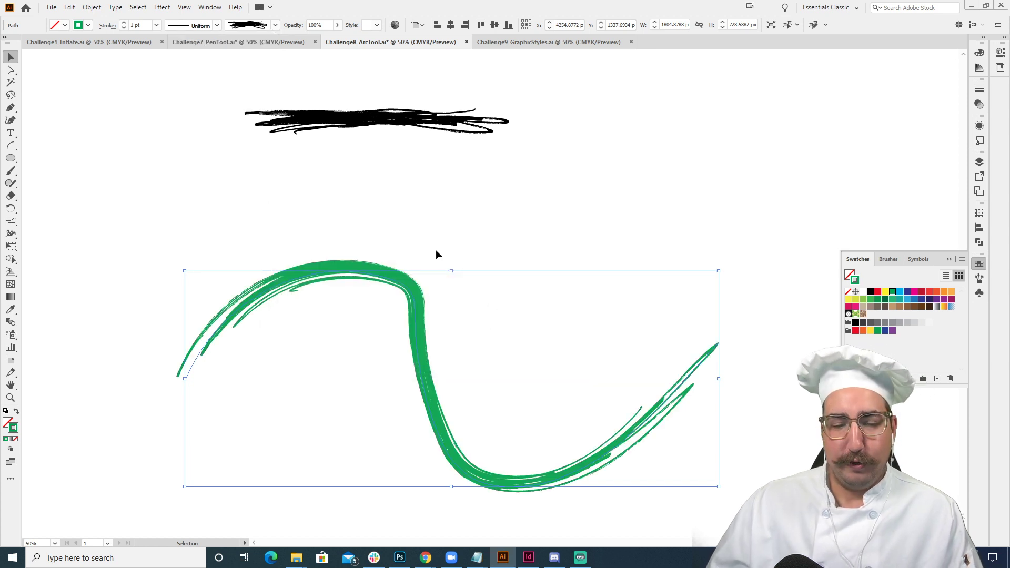
Recolor the S-shaped curve's stroke with the light blue swatch and deselect it
{"action": "left_click", "coordinate": [446, 240]}
{"action": "left_click", "coordinate": [421, 313]}
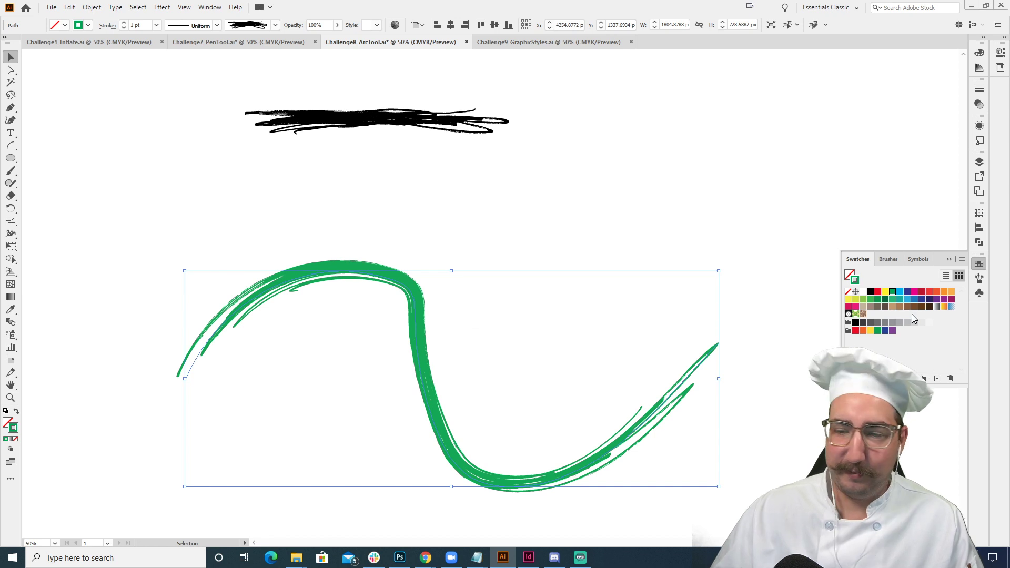
{"action": "left_click", "coordinate": [899, 293]}
{"action": "left_click", "coordinate": [620, 206]}
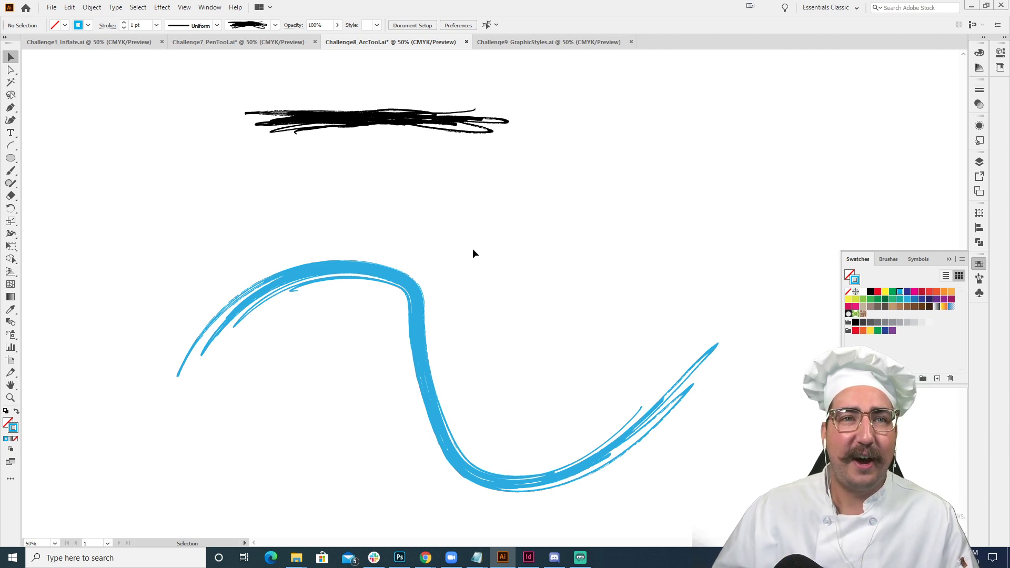
Try the Flip Along option in the curve's Art Brush stroke options and turn it off again
{"action": "left_click_drag", "start_coordinate": [479, 230], "coordinate": [348, 353]}
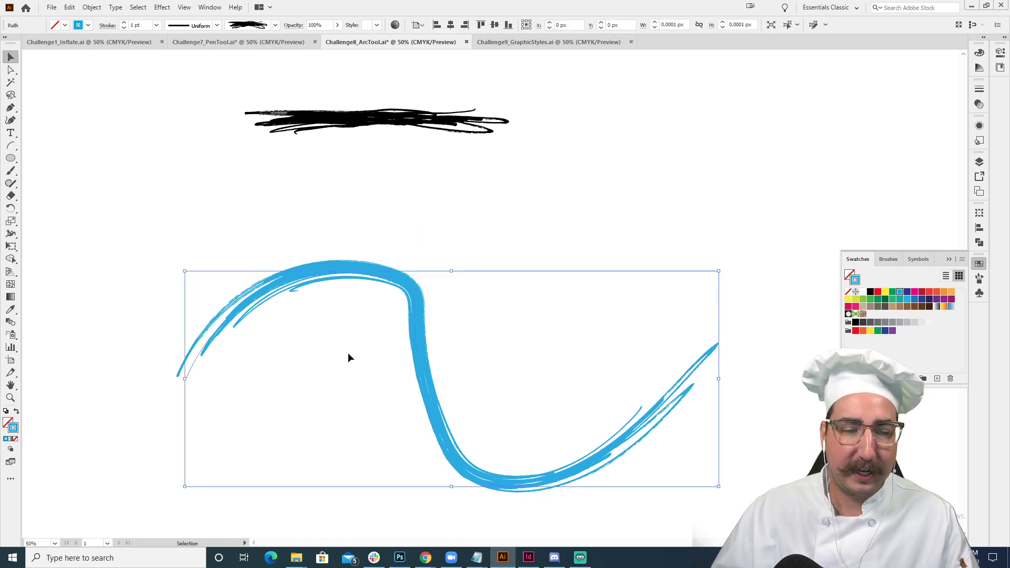
{"action": "left_click", "coordinate": [276, 25]}
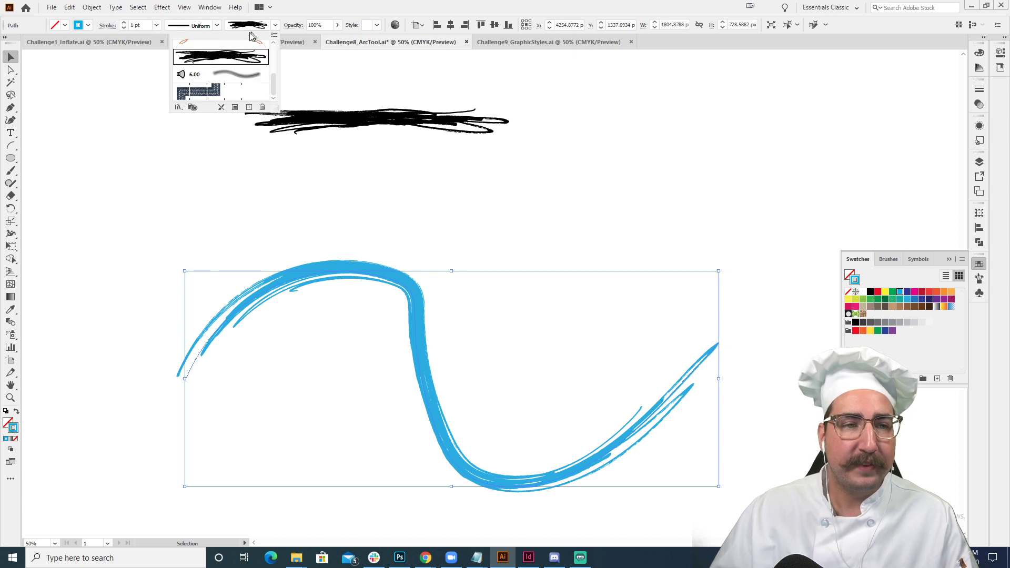
{"action": "left_click", "coordinate": [235, 107]}
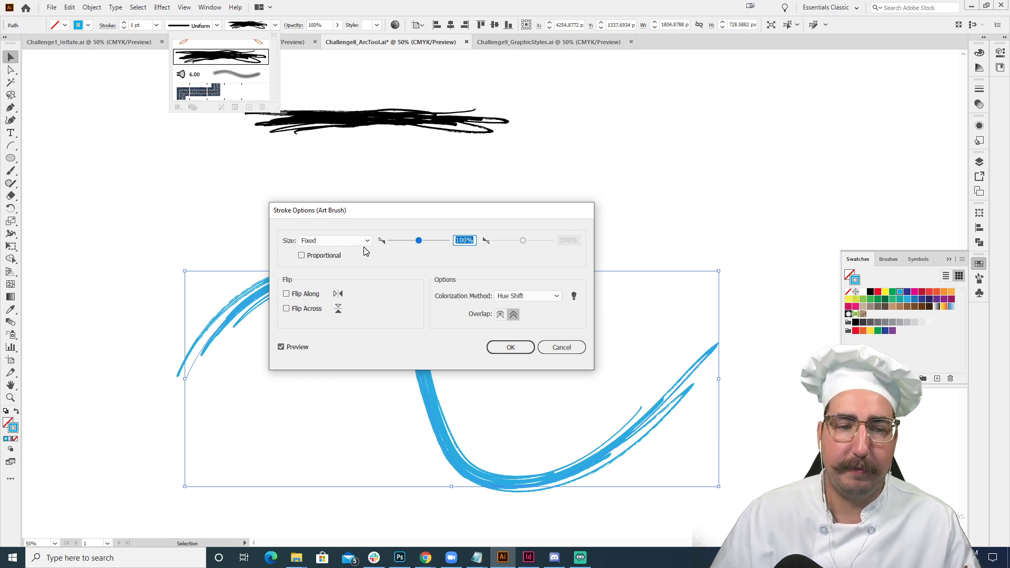
{"action": "left_click", "coordinate": [311, 294]}
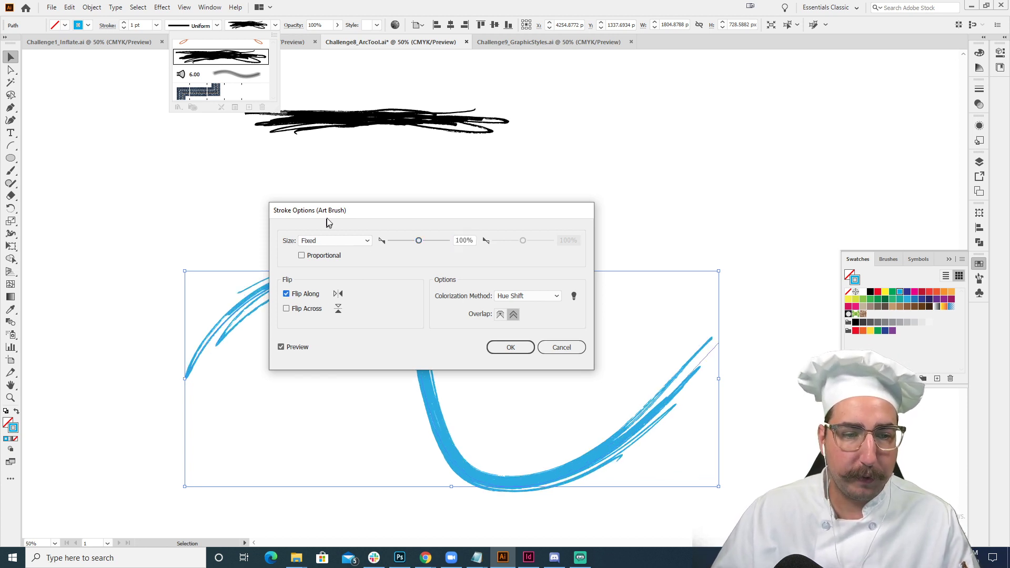
{"action": "mouse_move", "coordinate": [328, 212]}
{"action": "left_mouse_down"}
{"action": "mouse_move", "coordinate": [626, 114]}
{"action": "mouse_move", "coordinate": [578, 104]}
{"action": "left_mouse_up"}
{"action": "left_click", "coordinate": [559, 190]}
{"action": "left_click", "coordinate": [561, 190]}
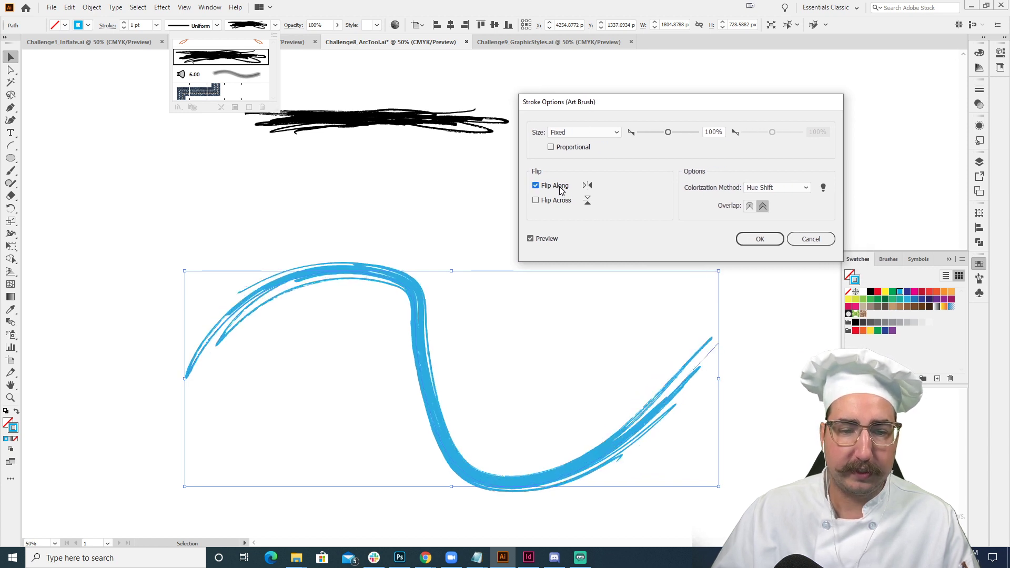
{"action": "left_click", "coordinate": [561, 190]}
Try the Flip Across option on the curve's brush stroke, turn it off again and accept the stroke options
{"action": "left_click", "coordinate": [558, 202]}
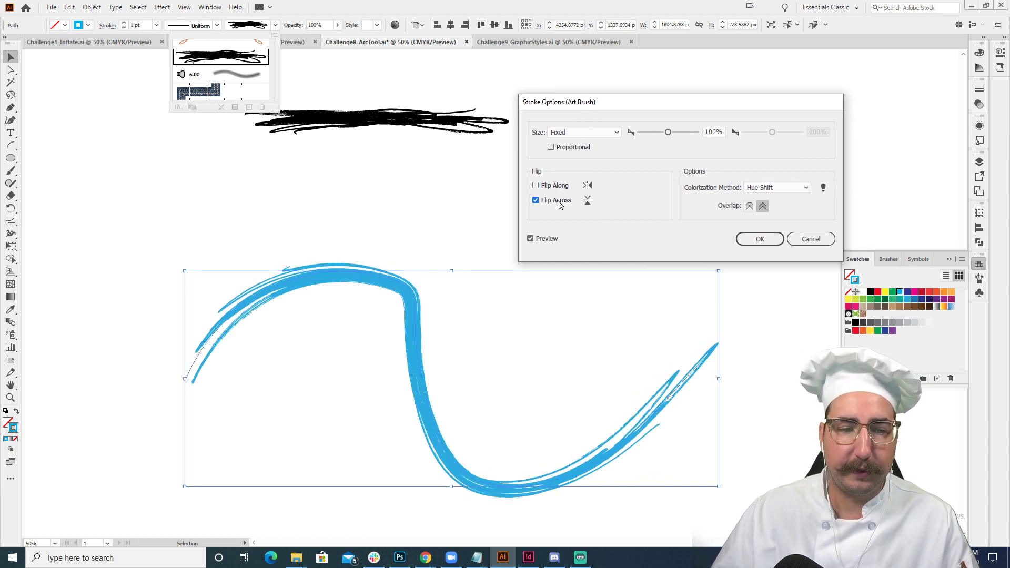
{"action": "left_click", "coordinate": [559, 204]}
{"action": "left_click", "coordinate": [560, 204]}
{"action": "left_click", "coordinate": [560, 204]}
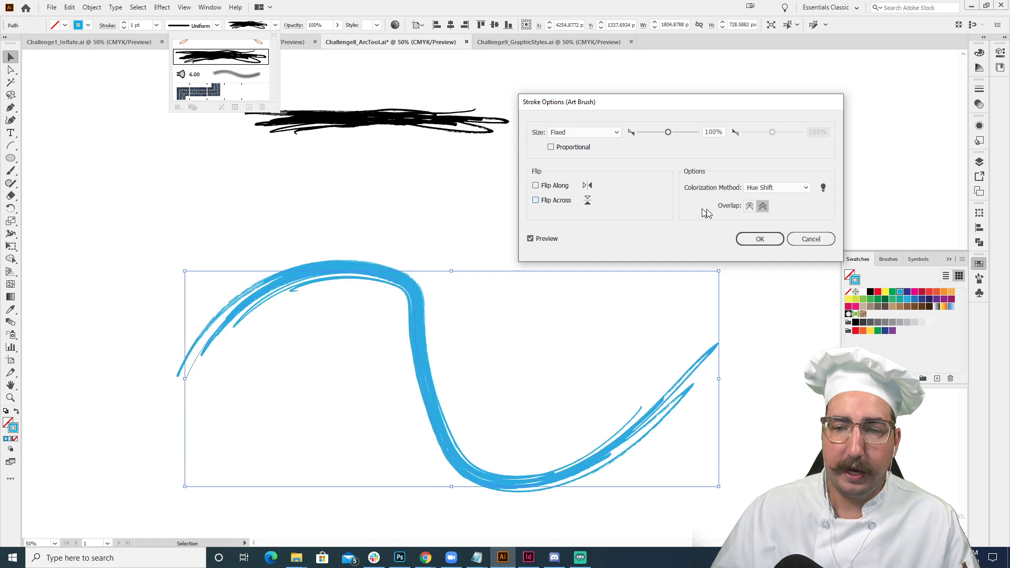
{"action": "left_click", "coordinate": [763, 206]}
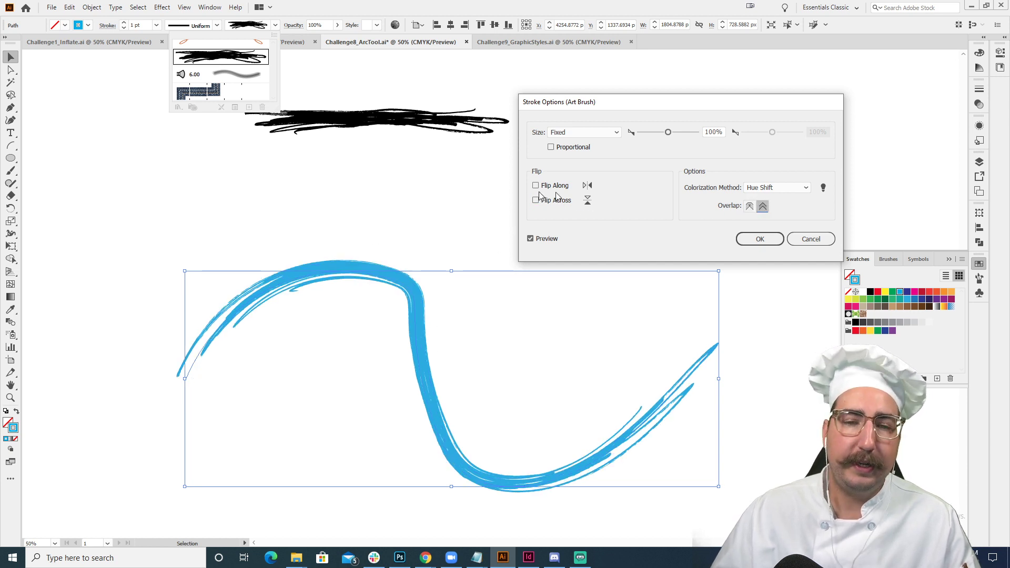
{"action": "left_click", "coordinate": [768, 241]}
{"action": "left_click", "coordinate": [314, 199]}
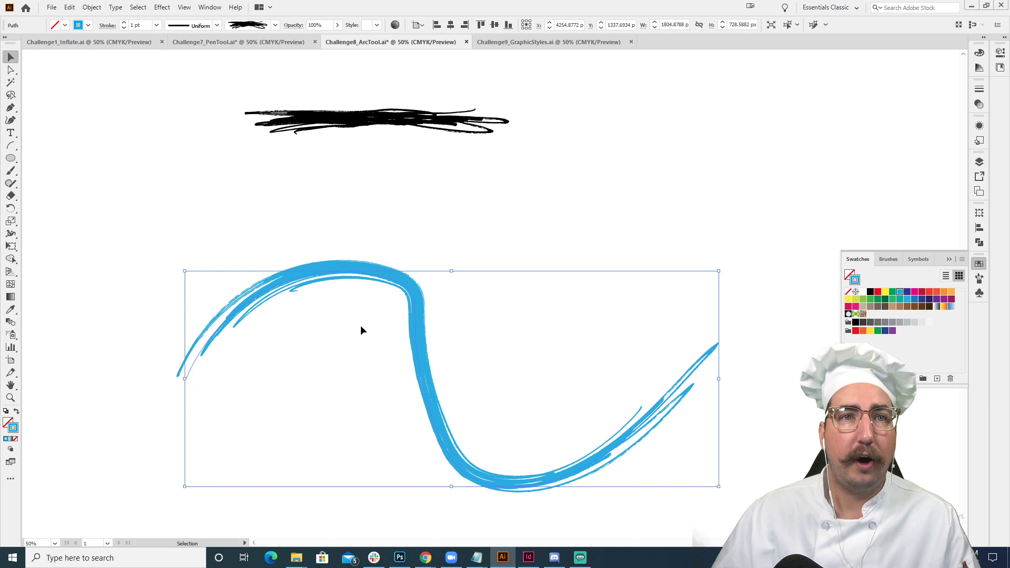
Place a copy of the Scribble brush artwork on the canvas above the curve and squash it to about 29.5 px high
{"action": "left_click", "coordinate": [274, 26]}
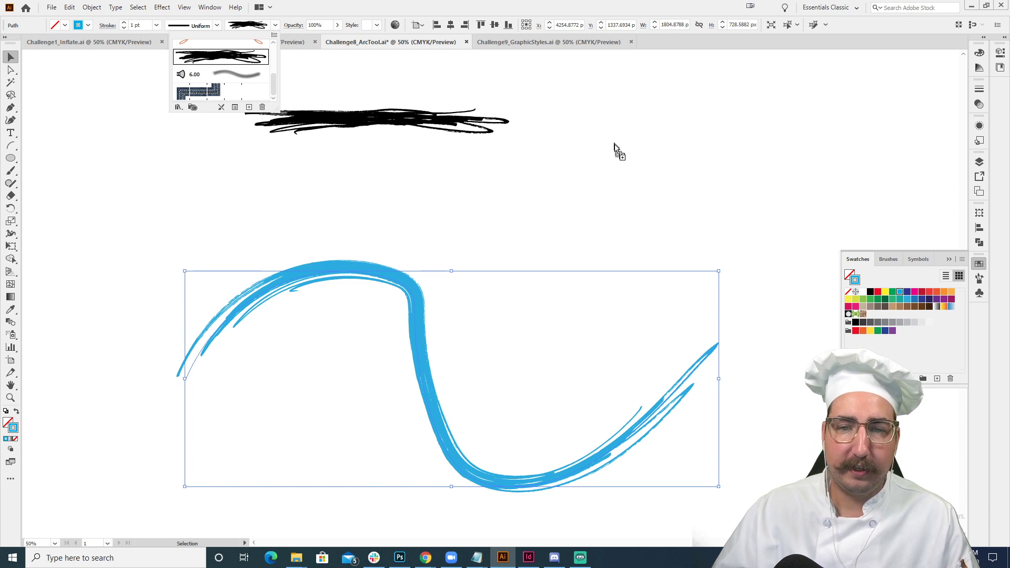
{"action": "left_click_drag", "start_coordinate": [579, 184], "coordinate": [578, 184]}
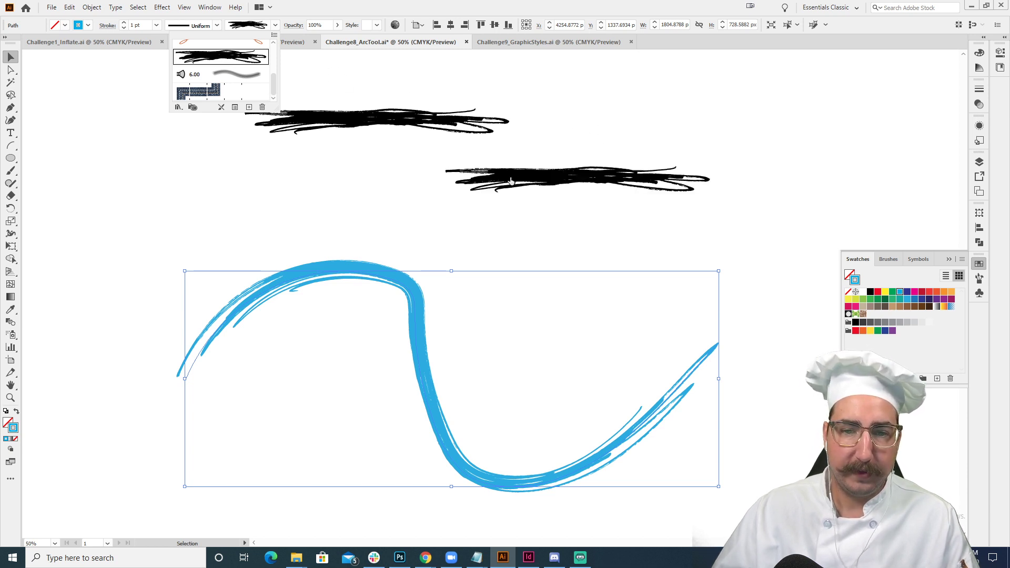
{"action": "left_click", "coordinate": [547, 182]}
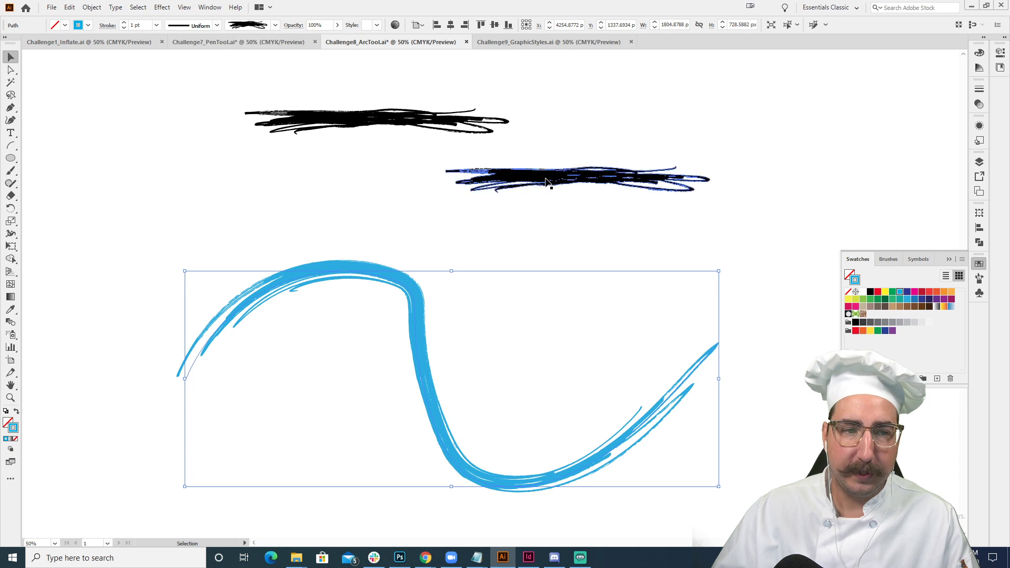
{"action": "left_click", "coordinate": [590, 176]}
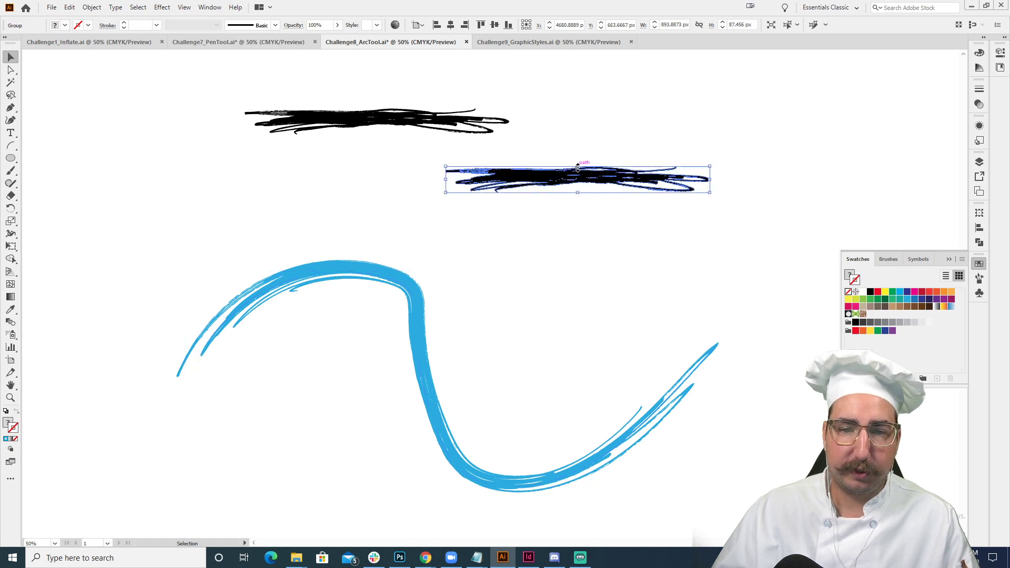
{"action": "left_click_drag", "start_coordinate": [577, 167], "coordinate": [577, 177]}
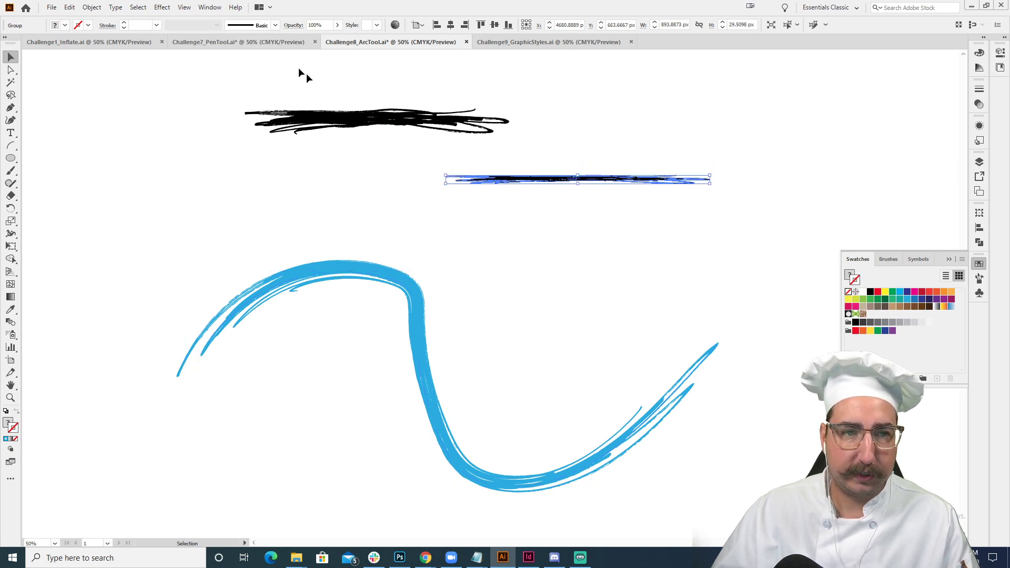
Delete the squashed scribble copy from the canvas
{"action": "left_click", "coordinate": [278, 26]}
{"action": "left_click", "coordinate": [524, 180]}
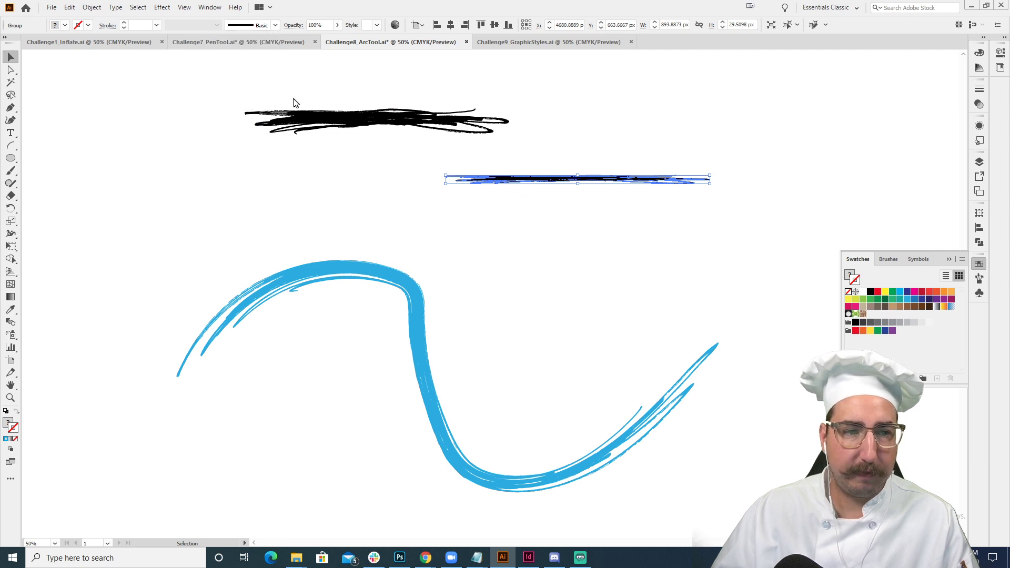
{"action": "left_click", "coordinate": [980, 90]}
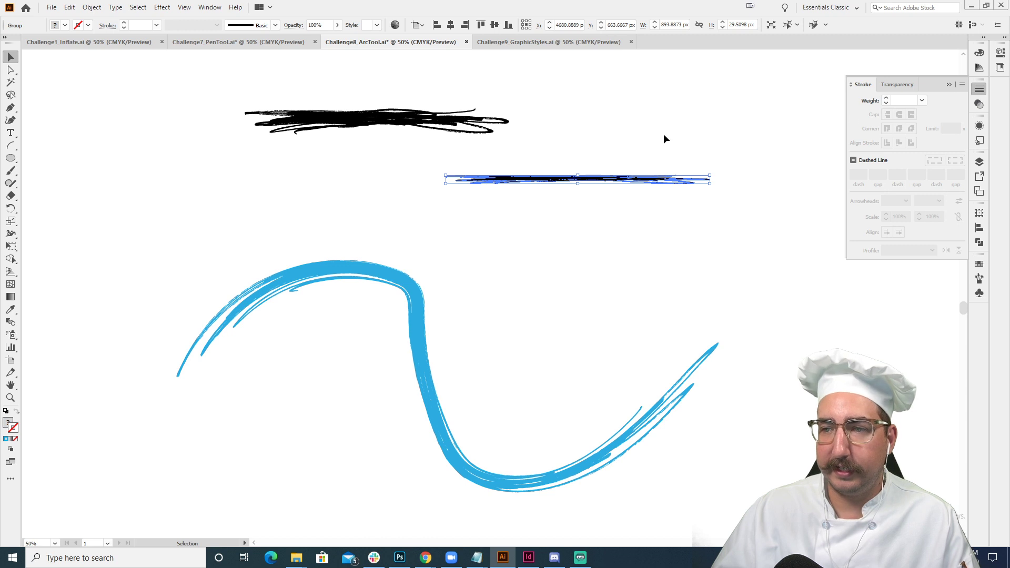
{"action": "left_click_drag", "start_coordinate": [646, 150], "coordinate": [598, 206]}
{"action": "key", "text": "Delete"}
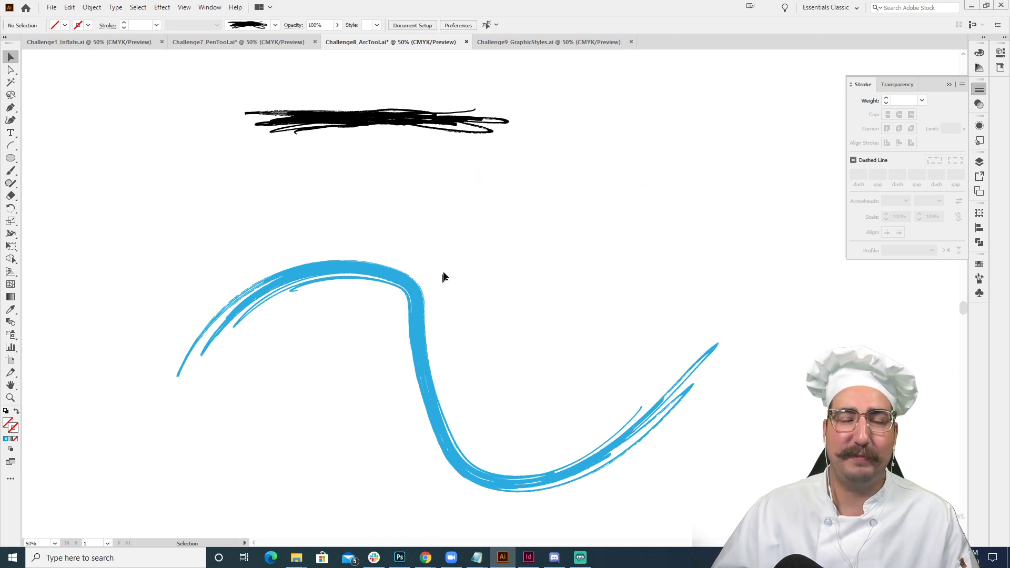
{"action": "left_click_drag", "start_coordinate": [462, 248], "coordinate": [364, 331]}
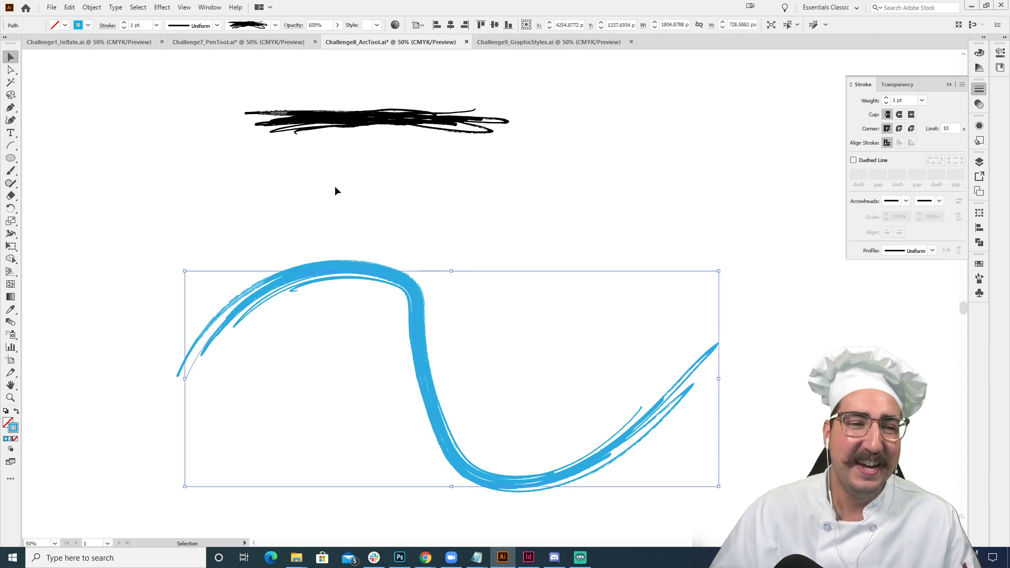
{"action": "left_click", "coordinate": [357, 225]}
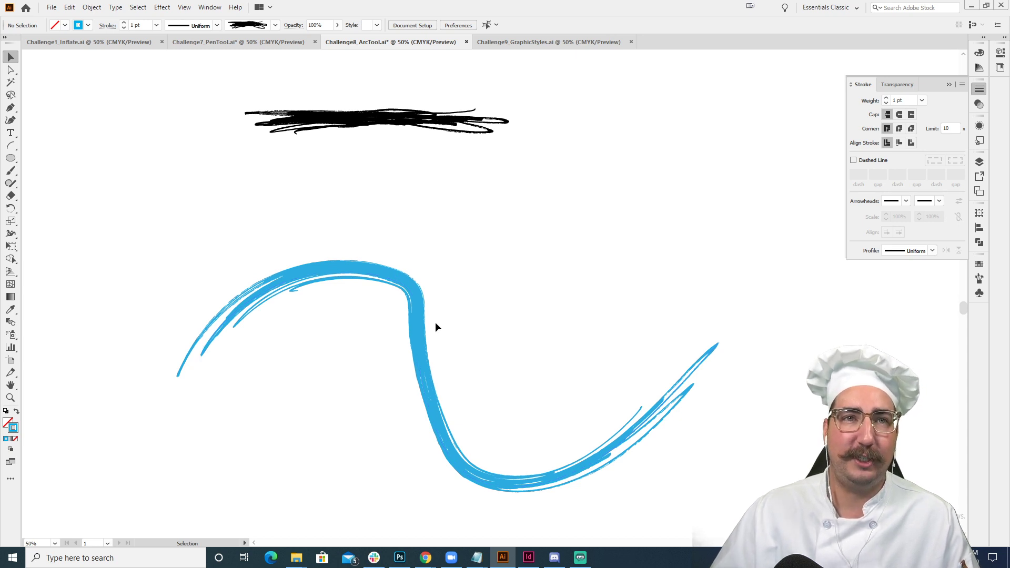
{"action": "key", "text": "z"}
{"action": "left_click", "coordinate": [450, 276], "text": "alt"}
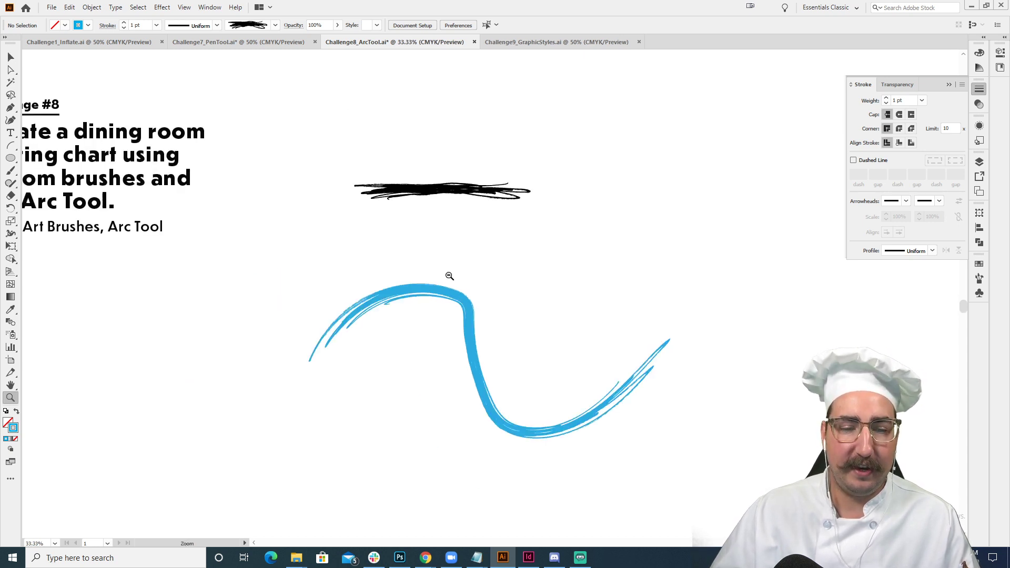
Examine the grey dining room layout with its white round tables beside the Challenge #8 brief and collapse the stroke settings
{"action": "left_click", "coordinate": [449, 276], "text": "alt"}
{"action": "left_click_drag", "start_coordinate": [449, 275], "coordinate": [668, 284]}
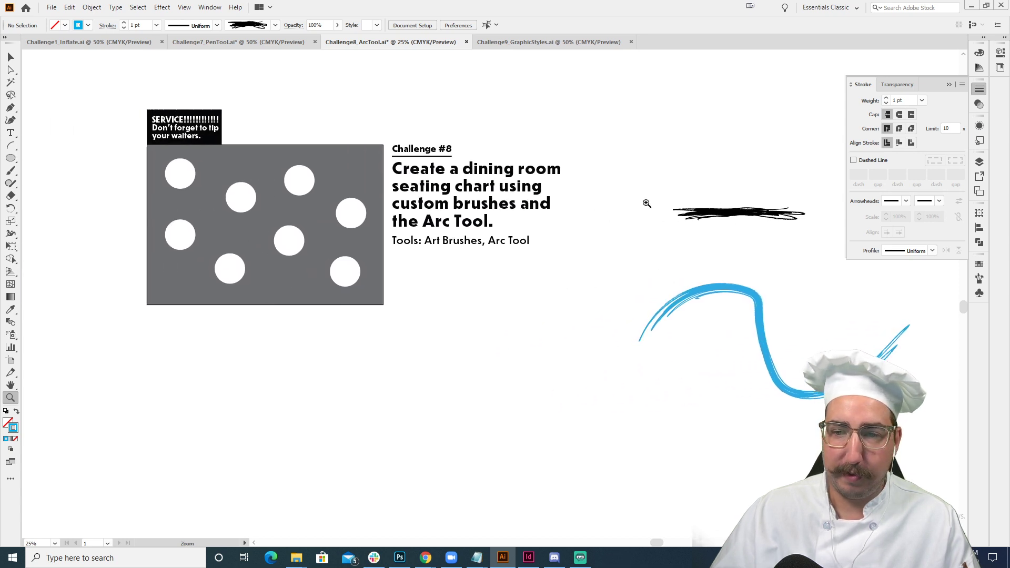
{"action": "left_click", "coordinate": [371, 229]}
{"action": "left_click", "coordinate": [492, 268]}
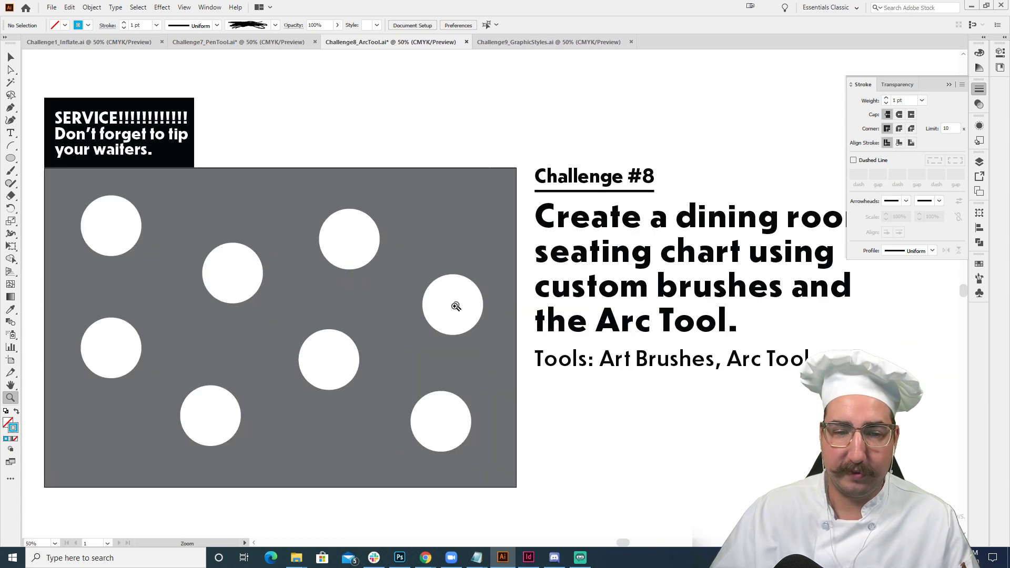
{"action": "left_click_drag", "start_coordinate": [457, 308], "coordinate": [601, 295]}
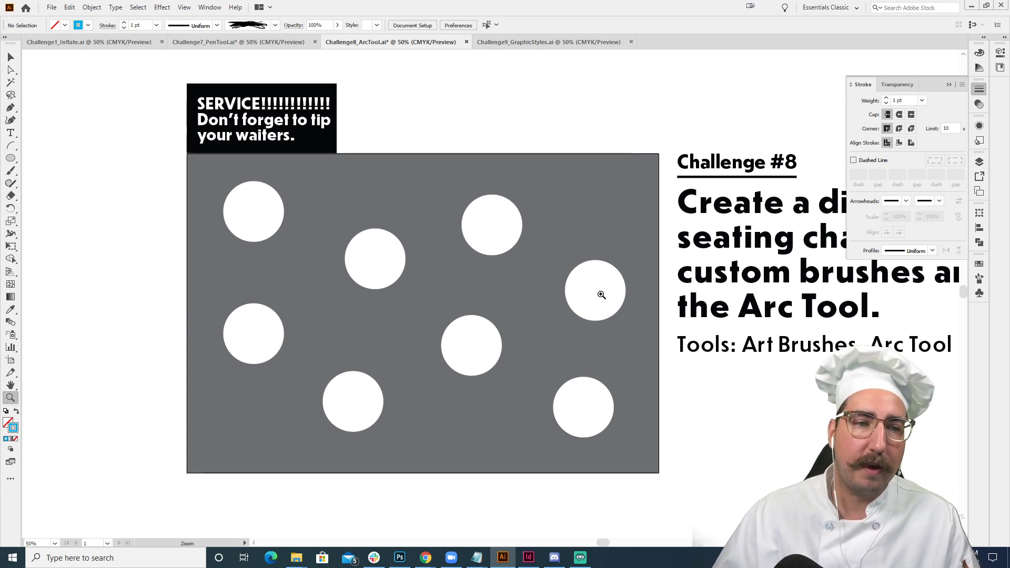
{"action": "left_click", "coordinate": [526, 293], "text": "alt"}
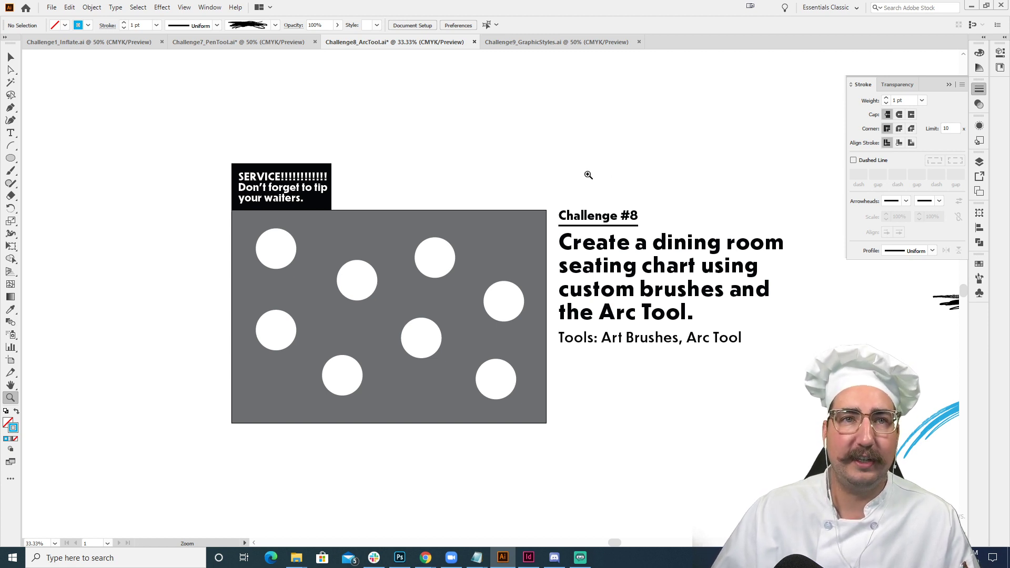
{"action": "left_click_drag", "start_coordinate": [553, 176], "coordinate": [594, 190]}
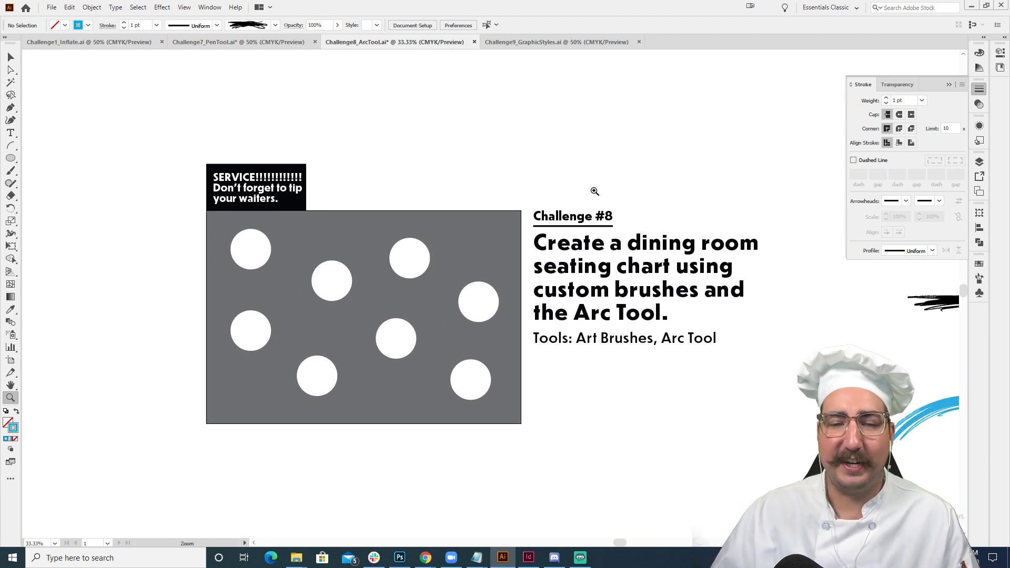
{"action": "left_click", "coordinate": [950, 85]}
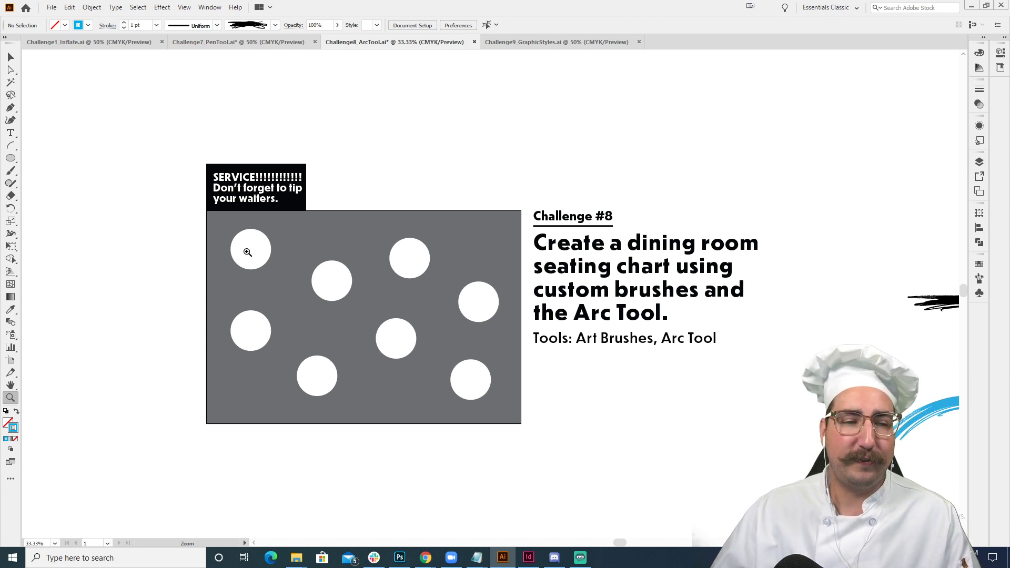
{"action": "left_click", "coordinate": [379, 284]}
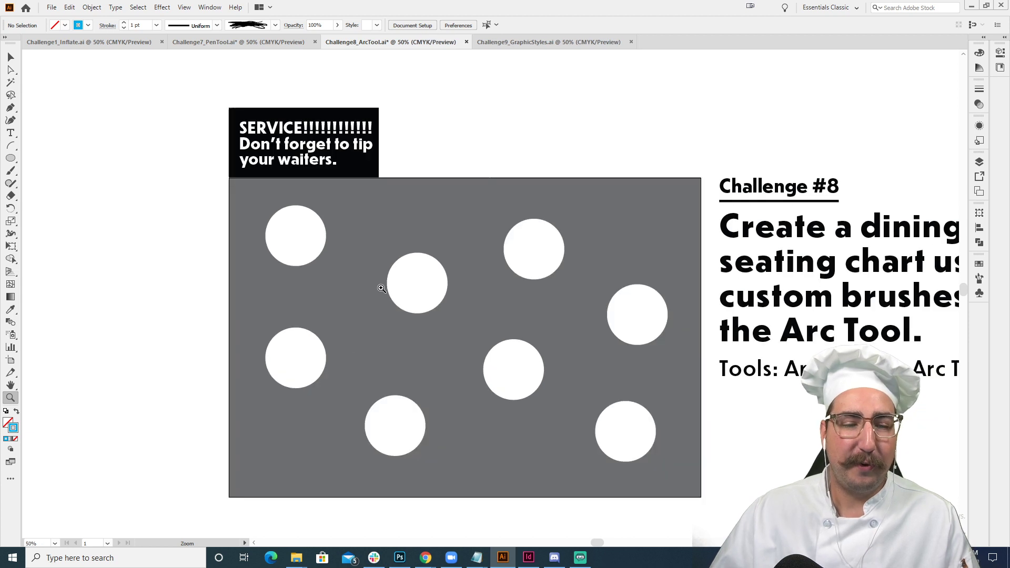
{"action": "left_click_drag", "start_coordinate": [465, 328], "coordinate": [446, 309]}
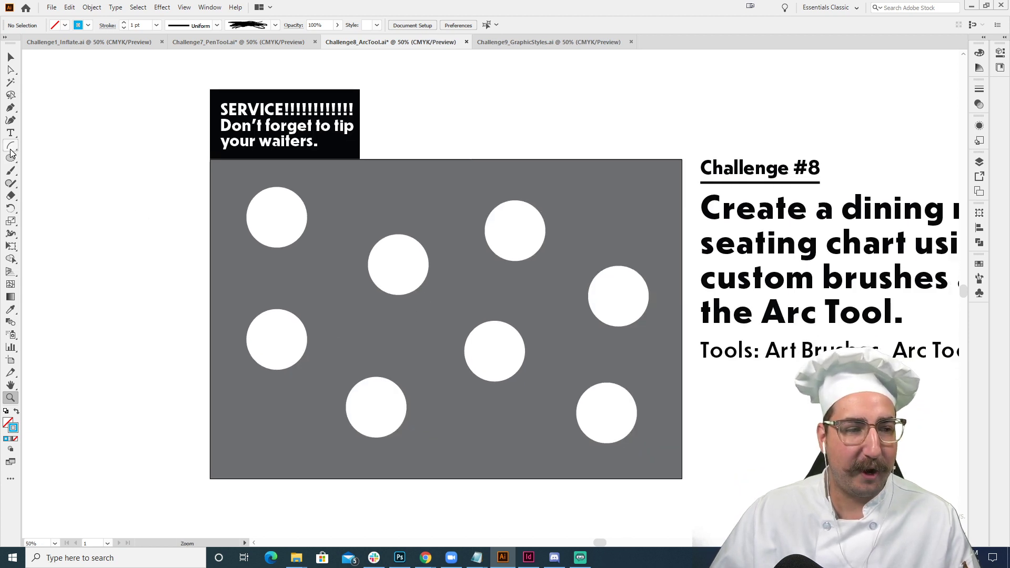
Draw a quarter arc about 457 px wide and 457 px high with the Arc Tool in the empty area above the seating chart
{"action": "left_click_drag", "start_coordinate": [11, 146], "coordinate": [41, 147]}
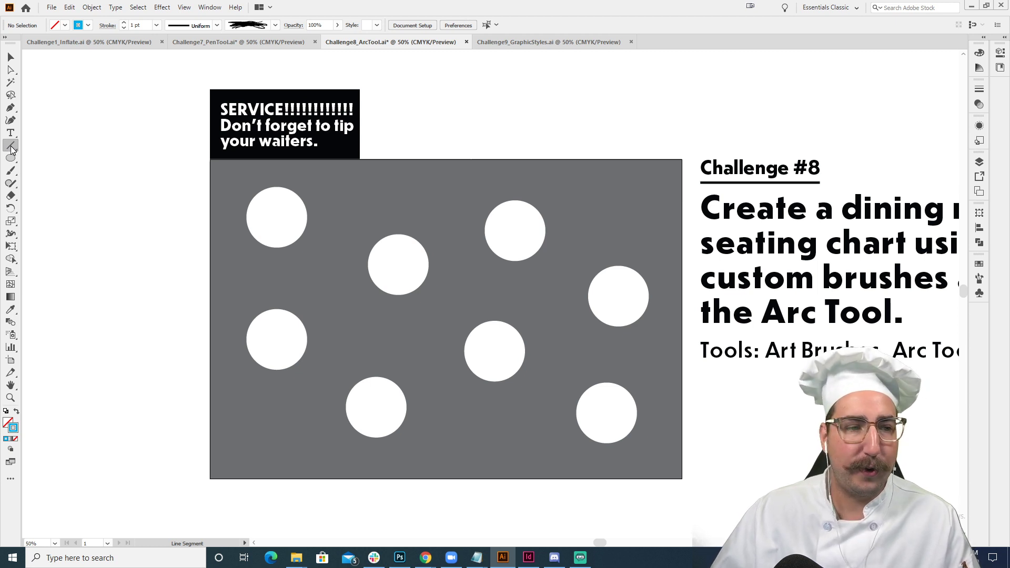
{"action": "left_click_drag", "start_coordinate": [11, 150], "coordinate": [58, 160]}
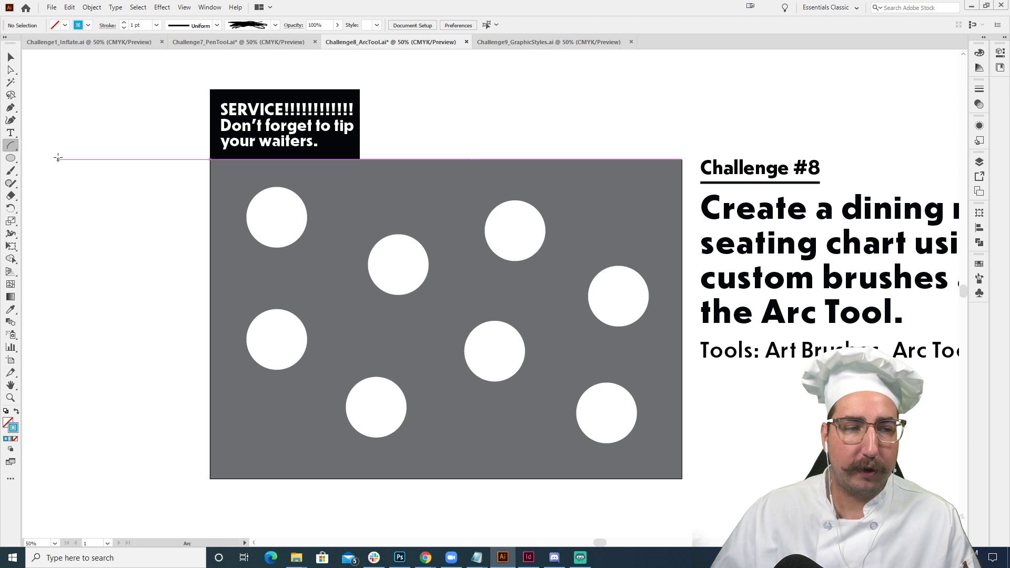
{"action": "scroll", "coordinate": [263, 207], "scroll_direction": "up", "scroll_amount": 6}
{"action": "scroll", "coordinate": [263, 207], "scroll_direction": "right", "scroll_amount": 4}
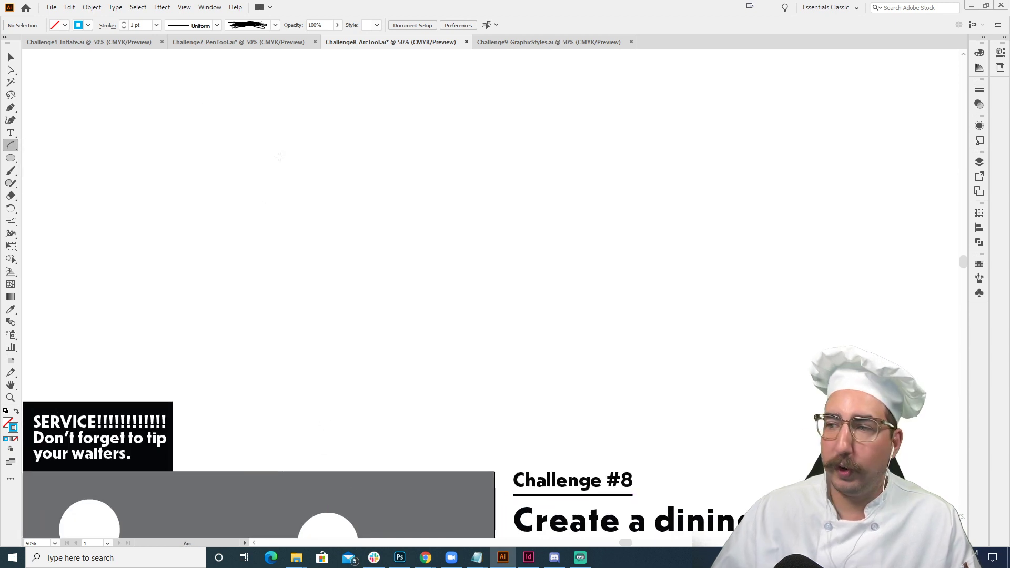
{"action": "mouse_move", "coordinate": [279, 94]}
{"action": "left_mouse_down"}
{"action": "mouse_move", "coordinate": [334, 163]}
{"action": "mouse_move", "coordinate": [442, 210]}
{"action": "mouse_move", "coordinate": [523, 223]}
{"action": "mouse_move", "coordinate": [376, 164]}
{"action": "mouse_move", "coordinate": [268, 89]}
{"action": "mouse_move", "coordinate": [397, 113]}
{"action": "mouse_move", "coordinate": [494, 149]}
{"action": "mouse_move", "coordinate": [494, 239]}
{"action": "mouse_move", "coordinate": [398, 277]}
{"action": "mouse_move", "coordinate": [446, 247]}
{"action": "mouse_move", "coordinate": [396, 190]}
{"action": "mouse_move", "coordinate": [514, 300]}
{"action": "mouse_move", "coordinate": [263, 152]}
{"action": "mouse_move", "coordinate": [405, 214]}
{"action": "mouse_move", "coordinate": [227, 97]}
{"action": "mouse_move", "coordinate": [386, 82]}
{"action": "mouse_move", "coordinate": [357, 136]}
{"action": "mouse_move", "coordinate": [241, 122]}
{"action": "mouse_move", "coordinate": [414, 228]}
{"action": "left_mouse_up"}
{"action": "key", "text": "v"}
{"action": "left_click", "coordinate": [486, 128]}
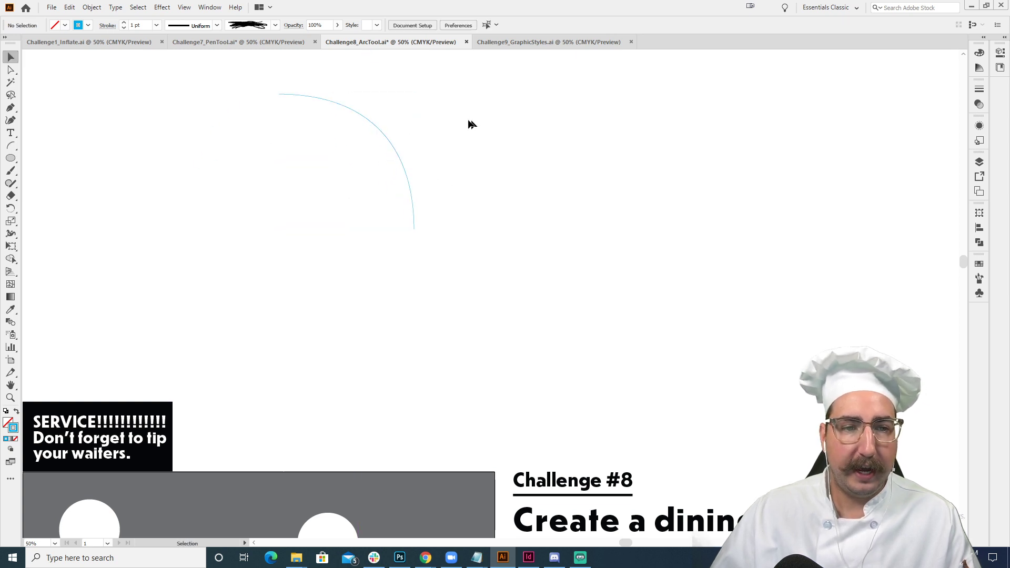
Set the new arc's stroke weight to 10 pt and deselect it
{"action": "left_click_drag", "start_coordinate": [456, 101], "coordinate": [314, 213]}
{"action": "left_click", "coordinate": [149, 26]}
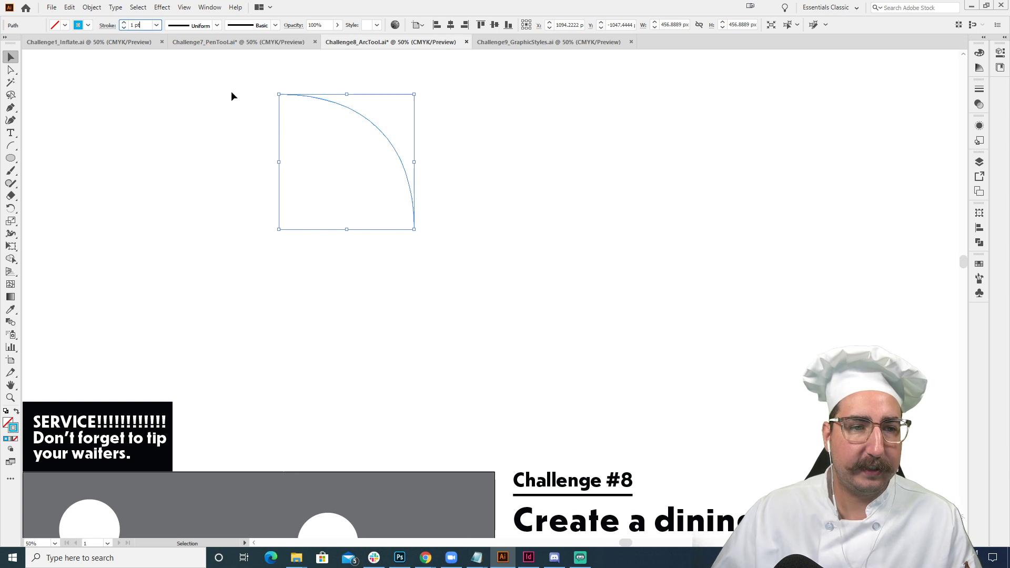
{"action": "type", "text": "10"}
{"action": "key", "text": "Return"}
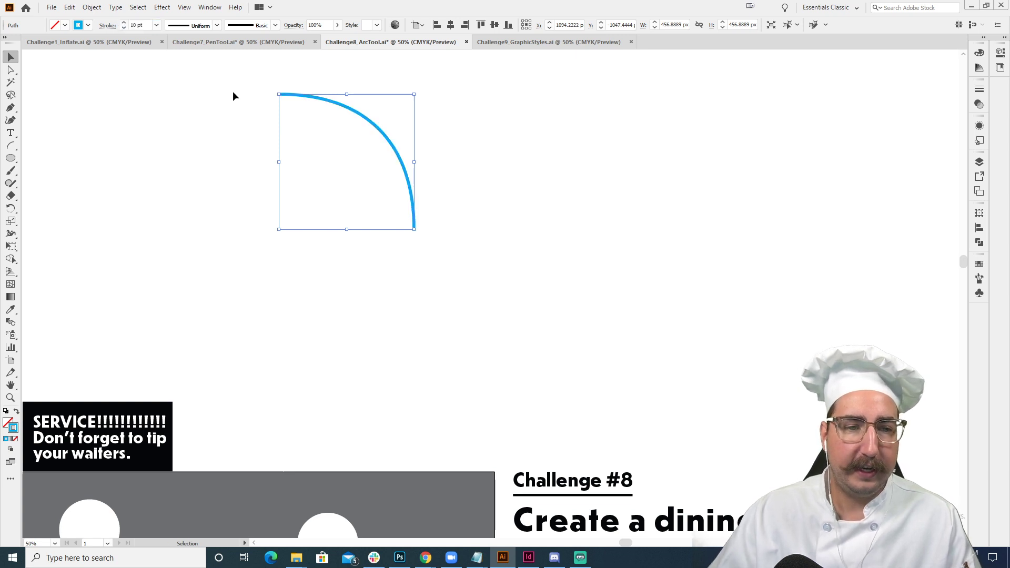
{"action": "left_click", "coordinate": [273, 151]}
Draw an arc about 672 by 185 px beside the first one and continue from its end with a flipped arc about 542 by 524 px
{"action": "left_click_drag", "start_coordinate": [416, 193], "coordinate": [351, 210]}
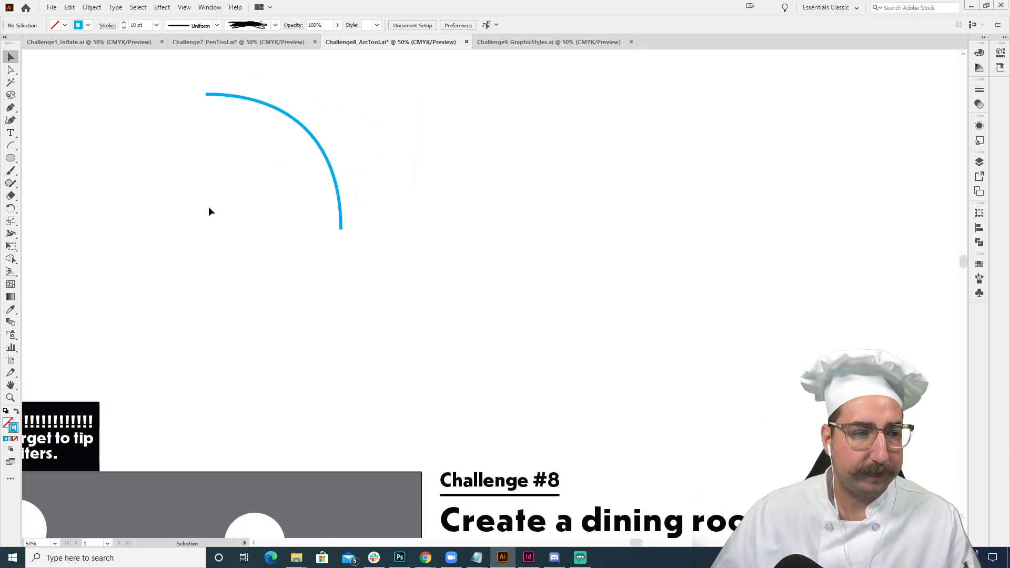
{"action": "left_click", "coordinate": [11, 146]}
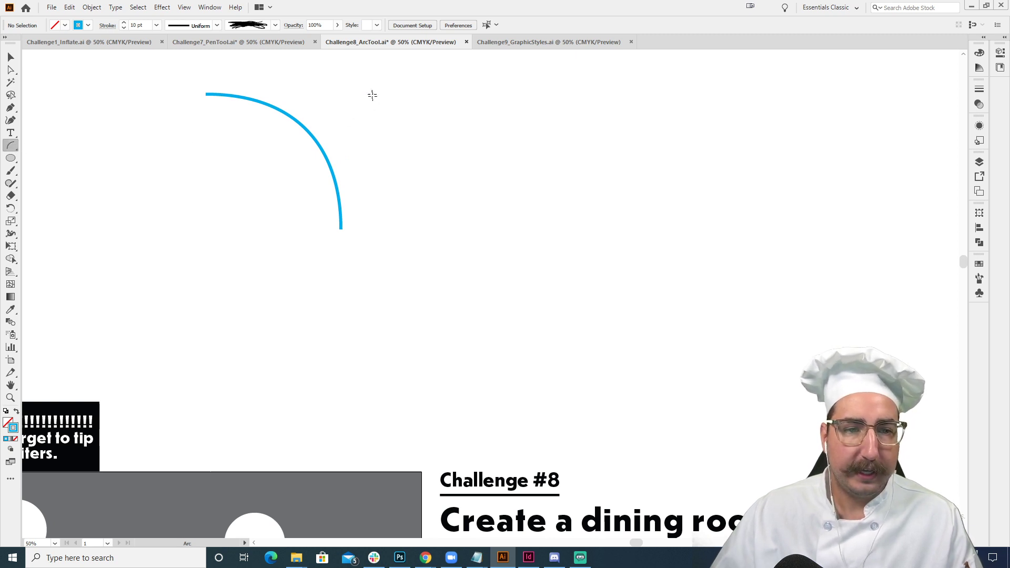
{"action": "left_click_drag", "start_coordinate": [371, 93], "coordinate": [582, 316]}
{"action": "key", "text": "f"}
{"action": "key", "text": "f"}
{"action": "key", "text": "f"}
{"action": "key", "text": "f"}
{"action": "key", "text": "f"}
{"action": "key", "text": "f"}
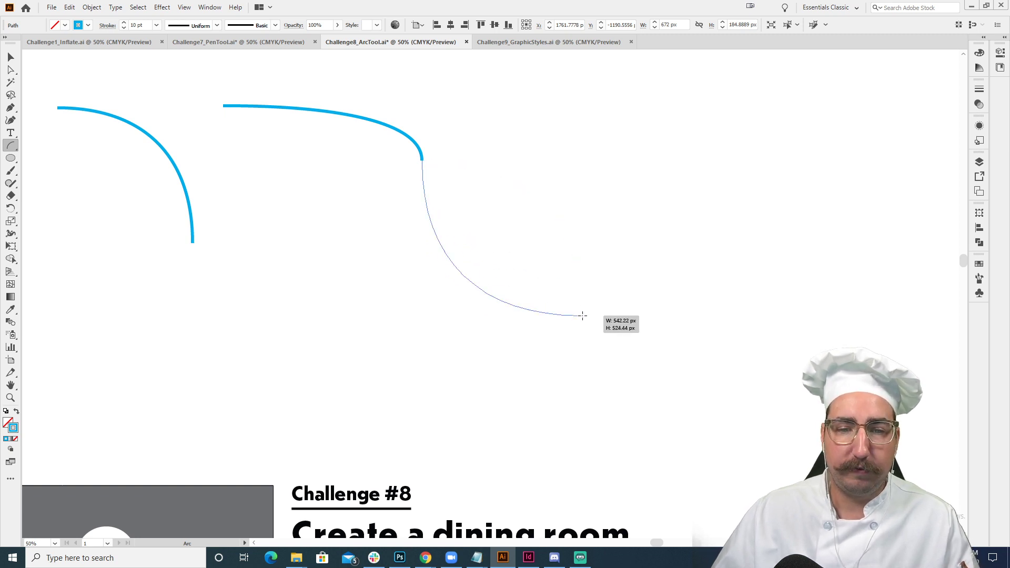
{"action": "key", "text": "f"}
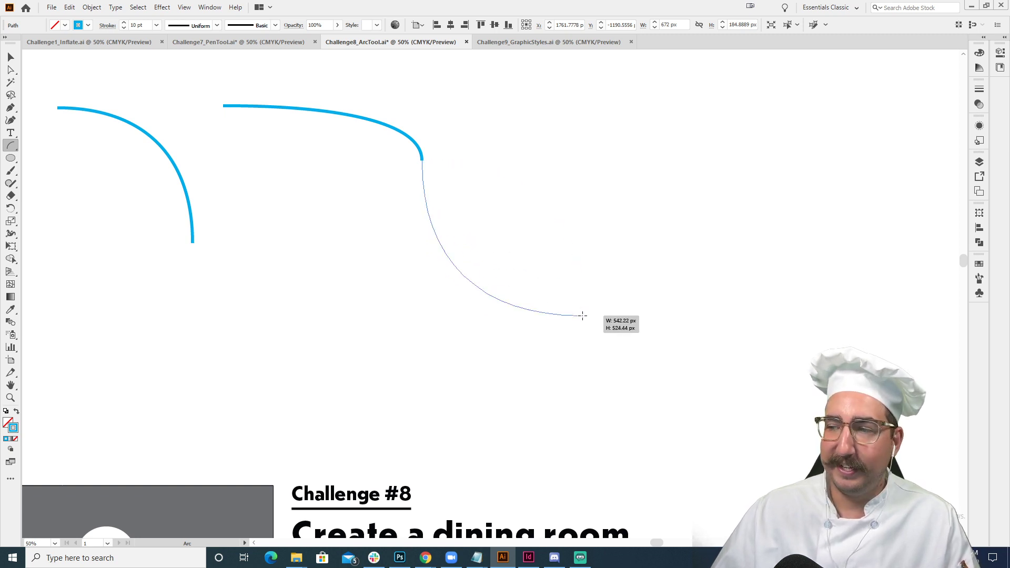
{"action": "left_click_drag", "start_coordinate": [582, 316], "coordinate": [582, 316]}
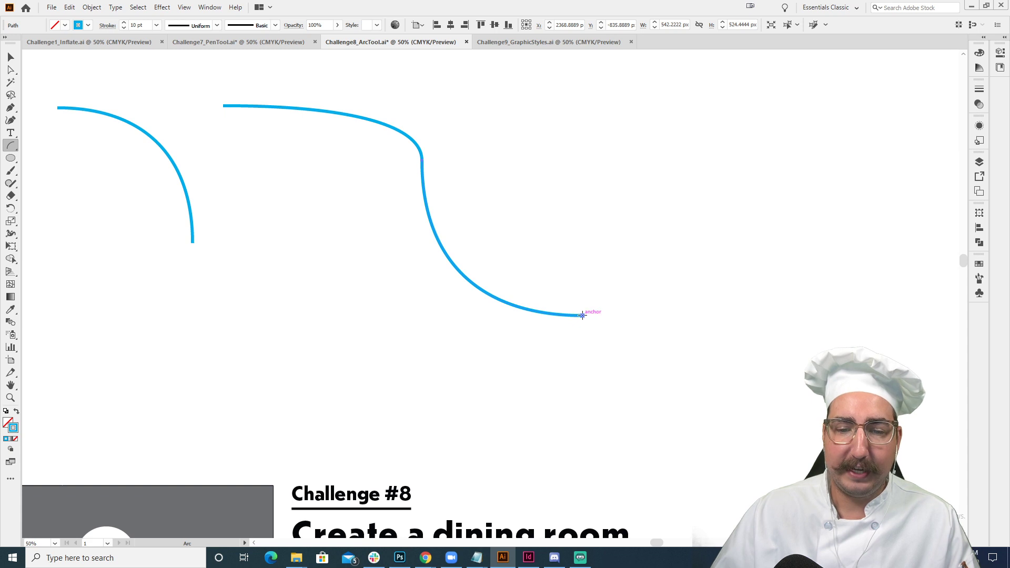
Continue the connected path from its lower end with a flipped arc rising outward, about 564 px wide and 647 px high
{"action": "left_click_drag", "start_coordinate": [582, 315], "coordinate": [751, 124]}
{"action": "key", "text": "x"}
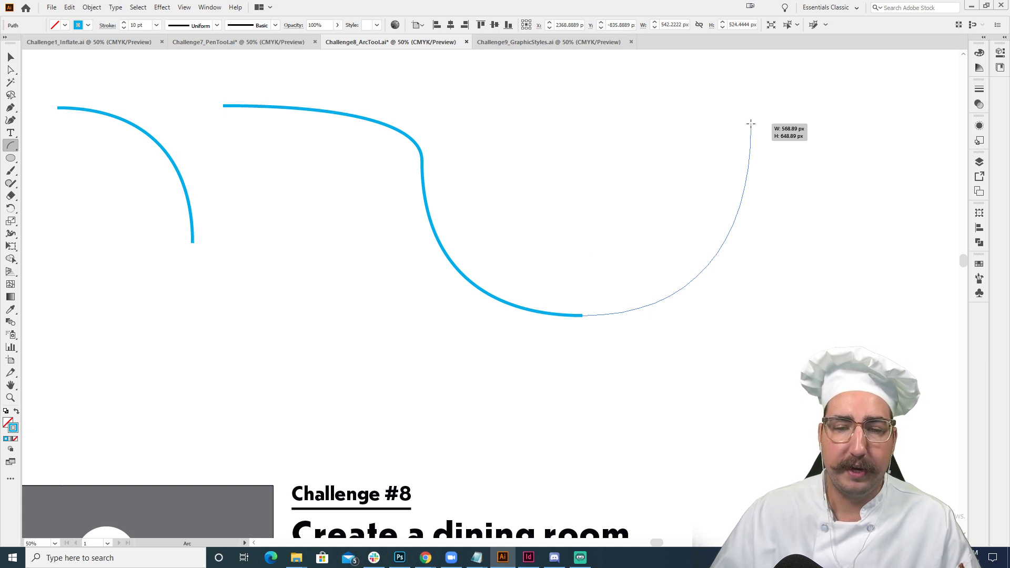
{"action": "left_click_drag", "start_coordinate": [751, 124], "coordinate": [749, 124]}
Increase the bend of the arc being drawn so it bulges into a tighter, more squared corner
{"action": "key", "text": "Down"}
{"action": "key", "text": "Down"}
{"action": "key", "text": "Down"}
{"action": "key", "text": "Down"}
{"action": "key", "text": "Down"}
{"action": "key", "text": "Down"}
{"action": "key", "text": "Down"}
{"action": "key", "text": "Down"}
{"action": "key", "text": "Down"}
{"action": "key", "text": "Down"}
{"action": "key", "text": "Down"}
{"action": "key", "text": "Down"}
{"action": "key", "text": "Down"}
{"action": "key", "text": "Down"}
{"action": "key", "text": "Down"}
{"action": "key", "text": "Down"}
{"action": "key", "text": "Down"}
{"action": "key", "text": "Down"}
{"action": "key", "text": "Down"}
{"action": "key", "text": "Down"}
{"action": "key", "text": "Down"}
{"action": "key", "text": "Down"}
{"action": "key", "text": "Down"}
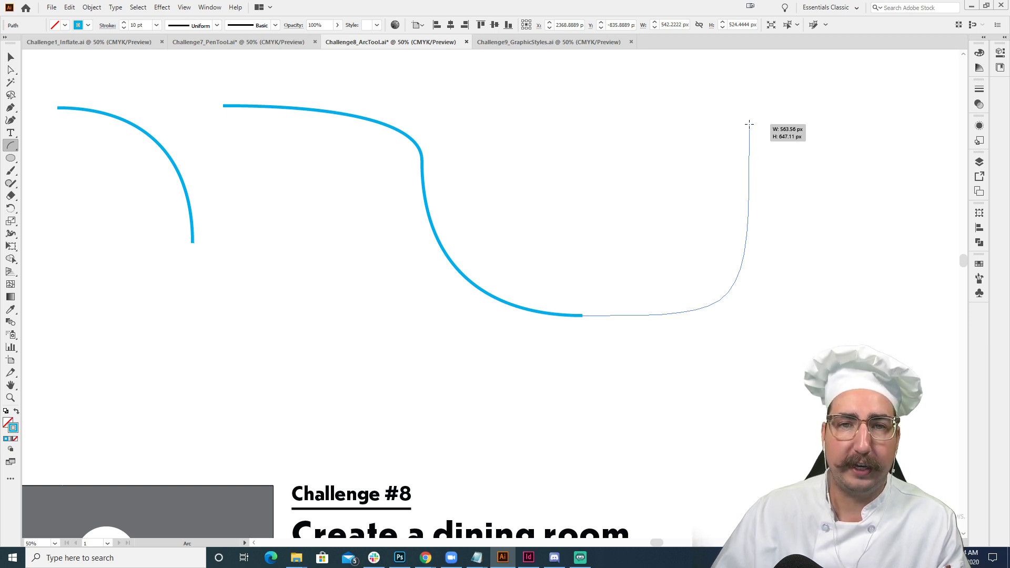
{"action": "key", "text": "Up"}
{"action": "key", "text": "Up"}
{"action": "key", "text": "Up"}
{"action": "left_click_drag", "start_coordinate": [749, 124], "coordinate": [749, 124]}
{"action": "key", "text": "Down"}
{"action": "key", "text": "Down"}
{"action": "key", "text": "Down"}
{"action": "key", "text": "Down"}
{"action": "key", "text": "Down"}
{"action": "key", "text": "Down"}
Resize the unfinished arc to about 478 by 596 px and vary its curvature repeatedly between flatter and fuller bends
{"action": "left_click_drag", "start_coordinate": [749, 124], "coordinate": [724, 140]}
{"action": "key", "text": "Down"}
{"action": "key", "text": "Down"}
{"action": "key", "text": "Down"}
{"action": "key", "text": "Down"}
{"action": "key", "text": "Down"}
{"action": "key", "text": "Down"}
{"action": "key", "text": "Down"}
{"action": "key", "text": "Down"}
{"action": "key", "text": "Down"}
{"action": "key", "text": "Down"}
{"action": "key", "text": "Down"}
{"action": "key", "text": "Down"}
{"action": "key", "text": "Down"}
{"action": "key", "text": "Down"}
{"action": "key", "text": "Down"}
{"action": "key", "text": "Down"}
{"action": "key", "text": "Down"}
{"action": "key", "text": "Up"}
{"action": "key", "text": "Up"}
{"action": "key", "text": "Up"}
{"action": "key", "text": "Up"}
{"action": "key", "text": "Up"}
{"action": "key", "text": "Up"}
{"action": "key", "text": "Up"}
{"action": "key", "text": "Up"}
{"action": "key", "text": "Up"}
{"action": "key", "text": "Up"}
{"action": "key", "text": "Up"}
{"action": "key", "text": "Up"}
{"action": "key", "text": "Up"}
{"action": "key", "text": "Up"}
{"action": "key", "text": "Up"}
{"action": "key", "text": "Up"}
{"action": "key", "text": "Down"}
{"action": "key", "text": "Down"}
{"action": "key", "text": "Down"}
{"action": "key", "text": "Down"}
{"action": "key", "text": "Down"}
{"action": "key", "text": "Down"}
{"action": "key", "text": "Down"}
{"action": "key", "text": "Down"}
{"action": "key", "text": "Down"}
{"action": "key", "text": "Down"}
{"action": "key", "text": "Down"}
{"action": "key", "text": "Down"}
{"action": "key", "text": "Up"}
{"action": "key", "text": "Up"}
{"action": "key", "text": "Up"}
{"action": "key", "text": "Up"}
{"action": "key", "text": "Up"}
{"action": "key", "text": "Up"}
{"action": "key", "text": "Up"}
{"action": "key", "text": "Up"}
{"action": "key", "text": "Up"}
{"action": "key", "text": "Up"}
{"action": "key", "text": "Up"}
{"action": "key", "text": "Up"}
{"action": "key", "text": "Down"}
{"action": "key", "text": "Down"}
{"action": "key", "text": "Down"}
{"action": "key", "text": "Down"}
{"action": "key", "text": "Down"}
{"action": "key", "text": "Down"}
{"action": "key", "text": "Down"}
{"action": "key", "text": "Down"}
{"action": "key", "text": "Down"}
{"action": "key", "text": "Down"}
{"action": "key", "text": "Up"}
{"action": "key", "text": "Up"}
{"action": "key", "text": "Up"}
{"action": "key", "text": "Up"}
{"action": "key", "text": "Up"}
{"action": "key", "text": "Up"}
{"action": "key", "text": "Up"}
{"action": "key", "text": "Up"}
{"action": "key", "text": "Down"}
{"action": "key", "text": "Down"}
{"action": "key", "text": "Down"}
{"action": "key", "text": "Down"}
{"action": "key", "text": "Down"}
{"action": "key", "text": "Down"}
{"action": "key", "text": "Down"}
{"action": "key", "text": "Down"}
{"action": "key", "text": "Up"}
{"action": "key", "text": "Up"}
{"action": "key", "text": "Up"}
{"action": "key", "text": "Up"}
{"action": "key", "text": "Up"}
{"action": "key", "text": "Up"}
{"action": "key", "text": "Up"}
{"action": "key", "text": "Up"}
Flip the arc being drawn across its diagonal several times, returning it to its starting orientation
{"action": "key", "text": "f"}
{"action": "key", "text": "f"}
{"action": "key", "text": "f"}
{"action": "key", "text": "f"}
Vary the unfinished arc's curvature between fuller and flatter bends, complete it as a smooth curve about 478 by 596 px, and deselect it
{"action": "key", "text": "Up"}
{"action": "key", "text": "Up"}
{"action": "key", "text": "Up"}
{"action": "key", "text": "Up"}
{"action": "key", "text": "Up"}
{"action": "key", "text": "Up"}
{"action": "key", "text": "Up"}
{"action": "key", "text": "Up"}
{"action": "key", "text": "Down"}
{"action": "key", "text": "Down"}
{"action": "key", "text": "Down"}
{"action": "key", "text": "Down"}
{"action": "key", "text": "Down"}
{"action": "key", "text": "Down"}
{"action": "key", "text": "Down"}
{"action": "key", "text": "Down"}
{"action": "key", "text": "Down"}
{"action": "key", "text": "Down"}
{"action": "key", "text": "Down"}
{"action": "key", "text": "Down"}
{"action": "key", "text": "Down"}
{"action": "key", "text": "Down"}
{"action": "key", "text": "Up"}
{"action": "key", "text": "Up"}
{"action": "key", "text": "Up"}
{"action": "key", "text": "Up"}
{"action": "key", "text": "Up"}
{"action": "key", "text": "Up"}
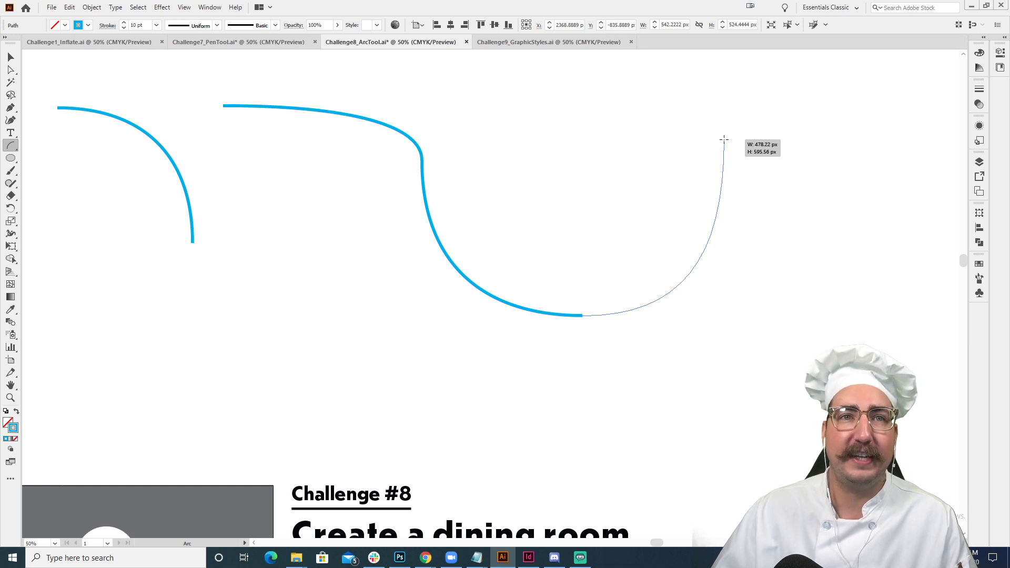
{"action": "left_click_drag", "start_coordinate": [724, 139], "coordinate": [724, 139]}
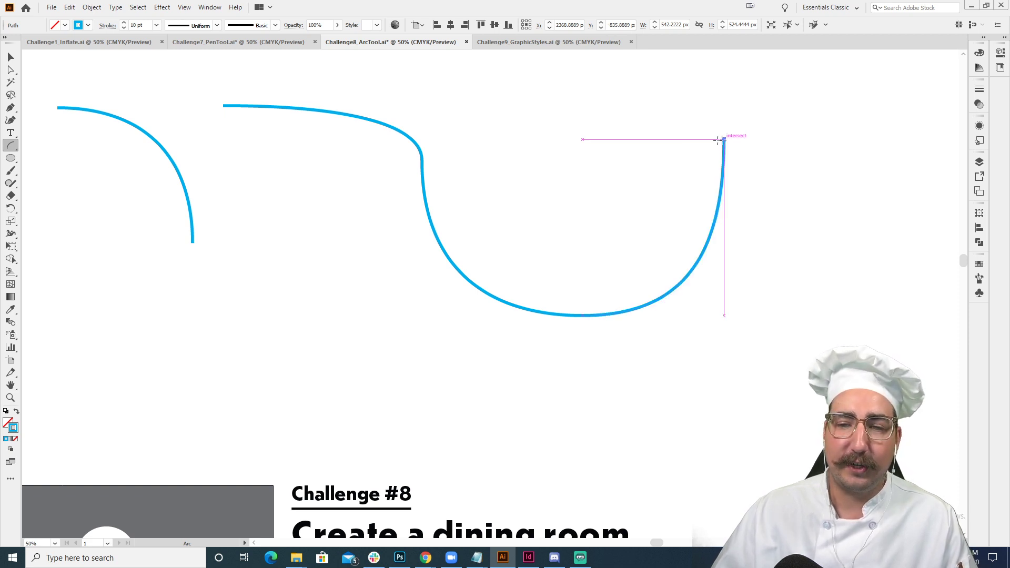
{"action": "key", "text": "v"}
{"action": "left_click", "coordinate": [605, 189]}
On the seating chart, draw an arc about 210 by 420 px from the floor's lower edge to just above the lower-right table, bulging outward
{"action": "key", "text": "space"}
{"action": "mouse_move", "coordinate": [590, 291]}
{"action": "left_mouse_down"}
{"action": "mouse_move", "coordinate": [631, 258]}
{"action": "mouse_move", "coordinate": [788, 282]}
{"action": "left_mouse_up"}
{"action": "left_click_drag", "start_coordinate": [576, 331], "coordinate": [705, 187]}
{"action": "key", "text": "z"}
{"action": "left_click", "coordinate": [646, 395]}
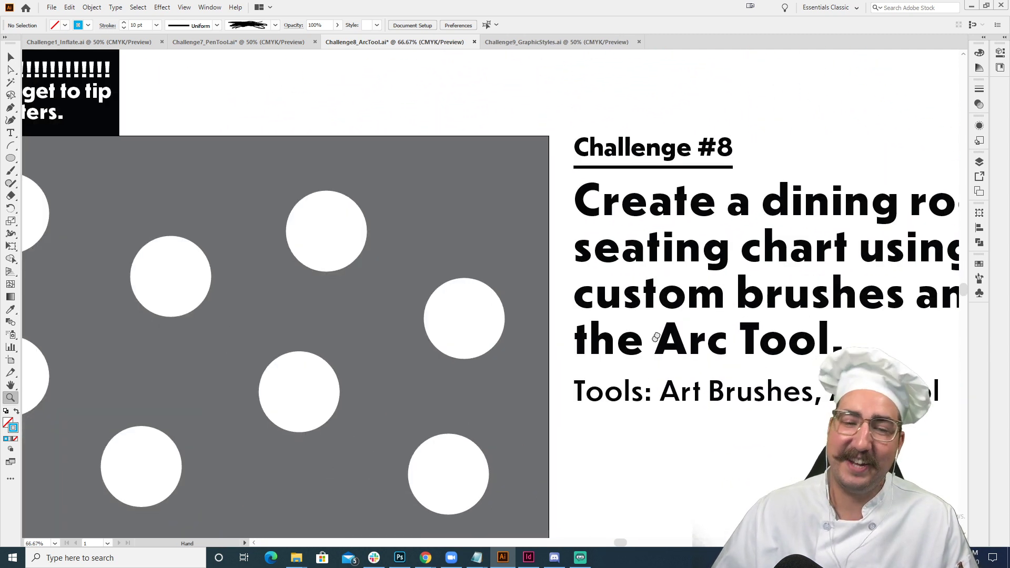
{"action": "key", "text": "space"}
{"action": "left_click_drag", "start_coordinate": [595, 393], "coordinate": [708, 332]}
{"action": "left_click_drag", "start_coordinate": [683, 284], "coordinate": [744, 297]}
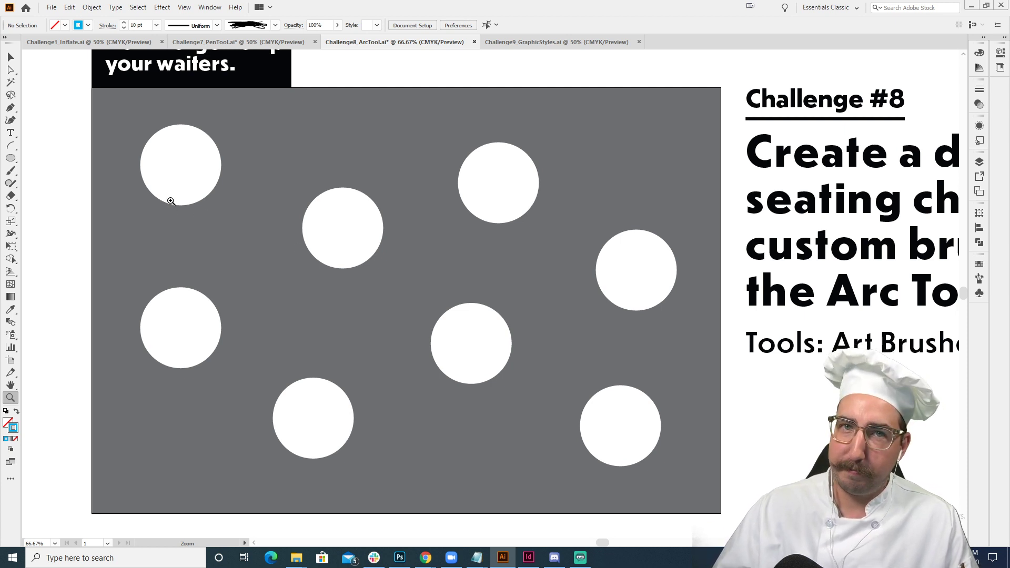
{"action": "left_click", "coordinate": [11, 148]}
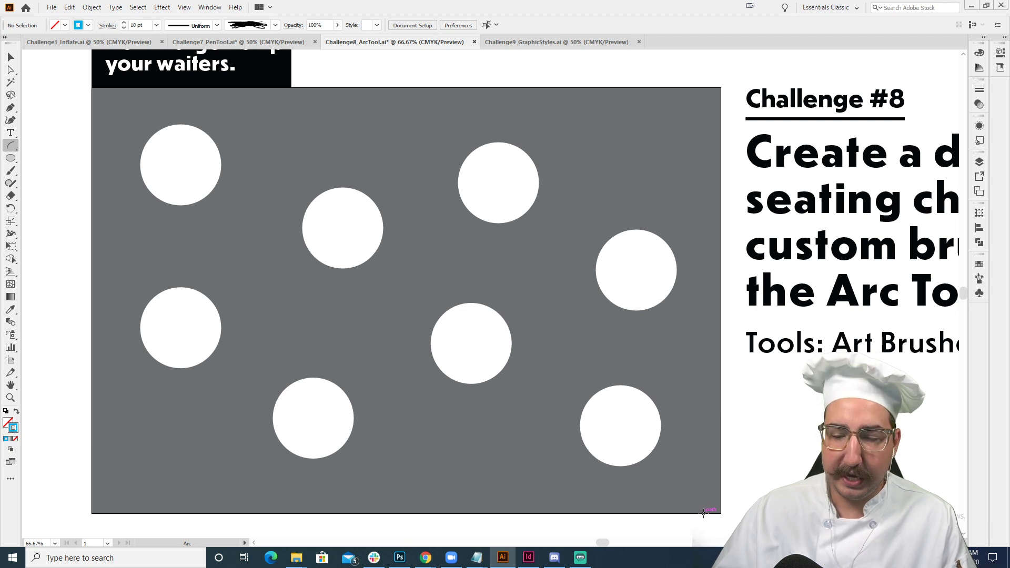
{"action": "left_click_drag", "start_coordinate": [703, 513], "coordinate": [623, 348]}
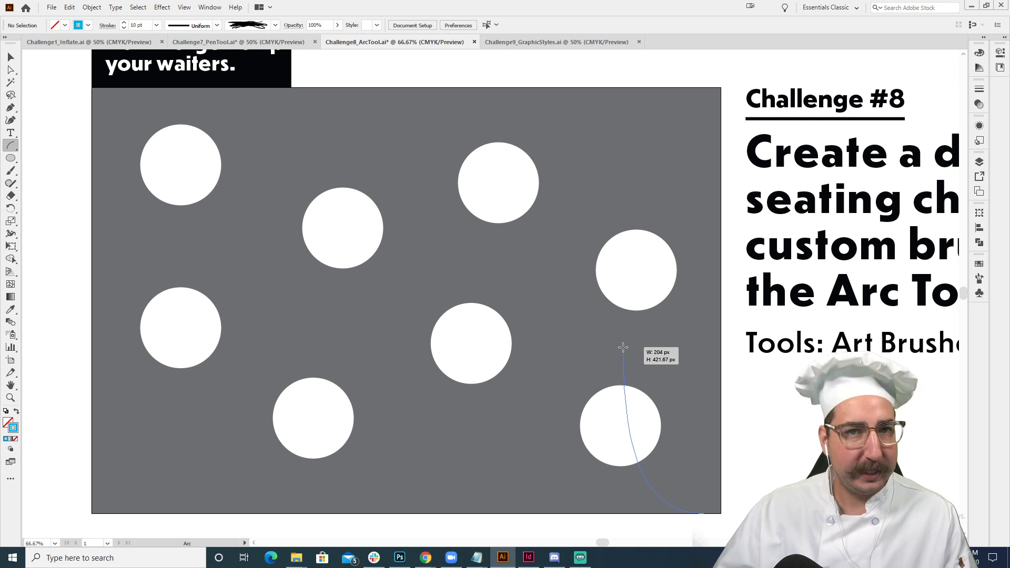
{"action": "key", "text": "x"}
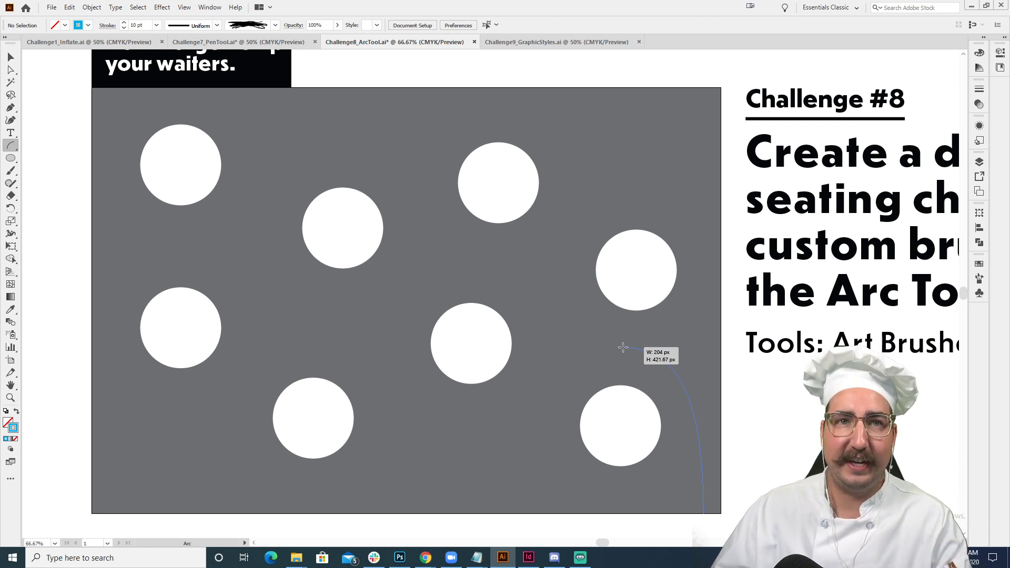
{"action": "left_click_drag", "start_coordinate": [623, 347], "coordinate": [621, 348]}
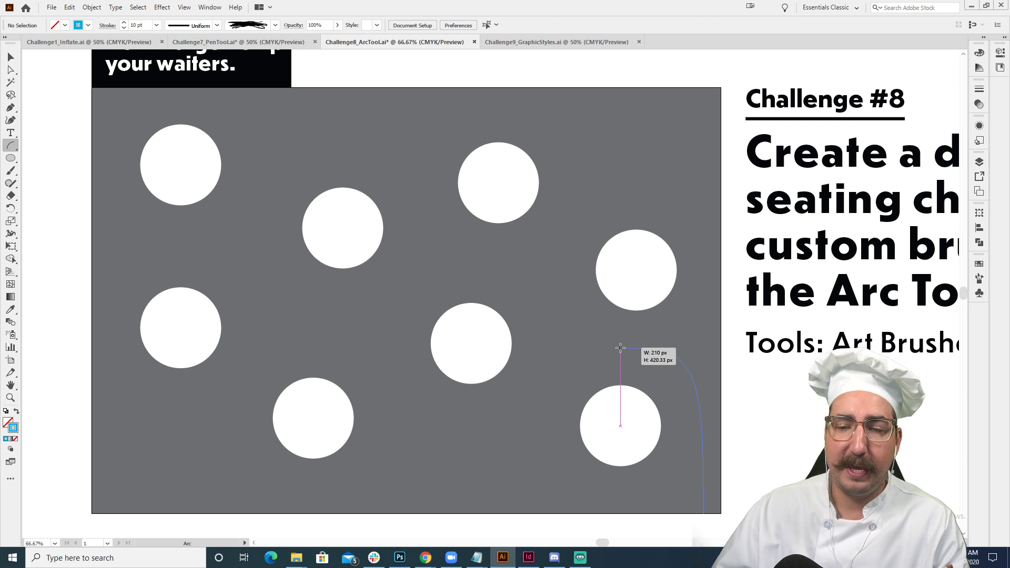
{"action": "left_click_drag", "start_coordinate": [621, 347], "coordinate": [620, 347]}
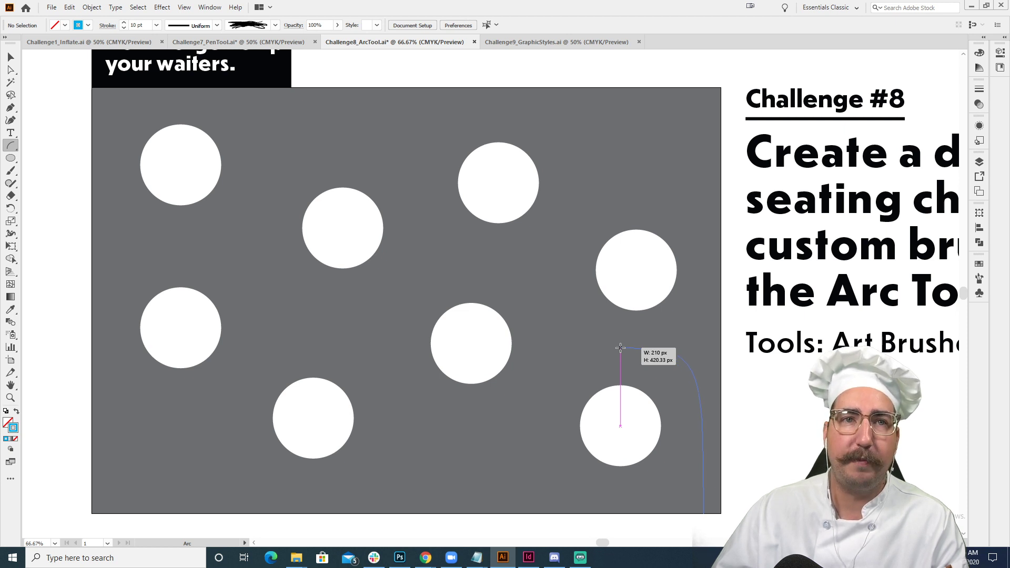
{"action": "left_click_drag", "start_coordinate": [621, 347], "coordinate": [620, 347]}
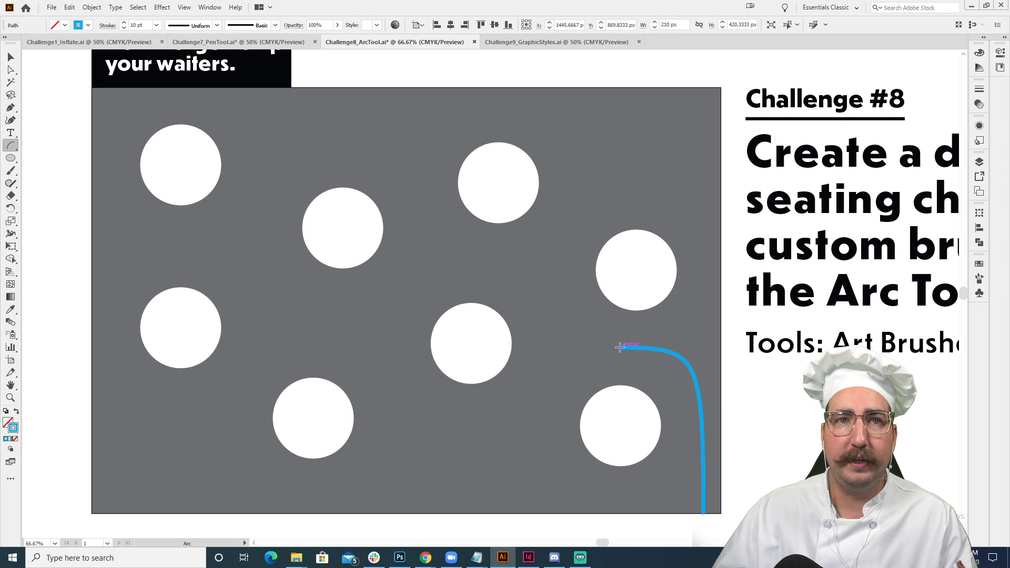
Extend the path from its upper end with an arc about 170 by 197 px, sweeping up beside the rightmost table
{"action": "mouse_move", "coordinate": [620, 347]}
{"action": "left_mouse_down"}
{"action": "mouse_move", "coordinate": [597, 291]}
{"action": "mouse_move", "coordinate": [598, 261]}
{"action": "mouse_move", "coordinate": [610, 232]}
{"action": "mouse_move", "coordinate": [676, 192]}
{"action": "mouse_move", "coordinate": [665, 194]}
{"action": "mouse_move", "coordinate": [678, 171]}
{"action": "mouse_move", "coordinate": [683, 184]}
{"action": "mouse_move", "coordinate": [634, 192]}
{"action": "left_mouse_up"}
{"action": "key", "text": "ctrl+z"}
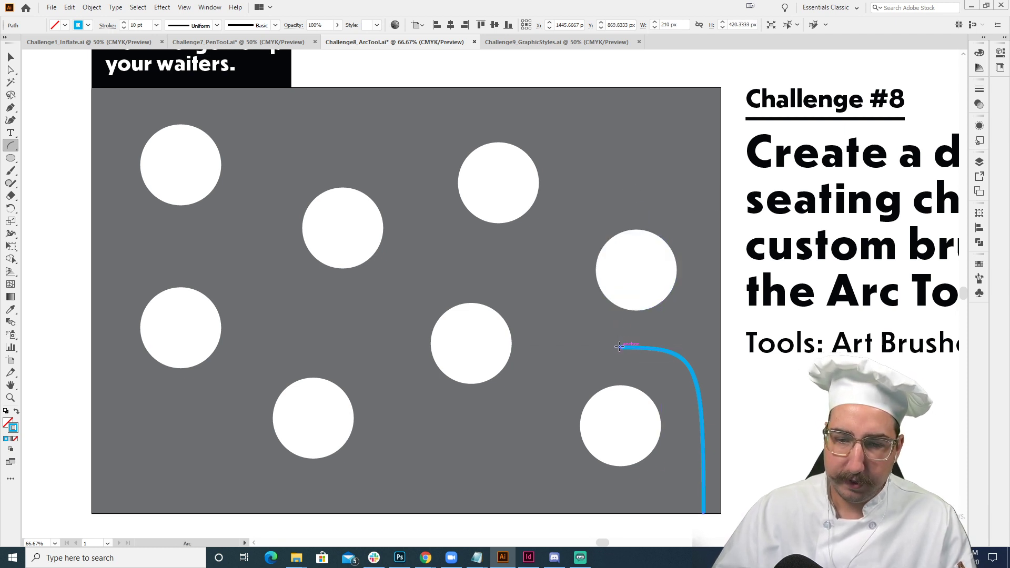
{"action": "left_click_drag", "start_coordinate": [620, 346], "coordinate": [544, 271]}
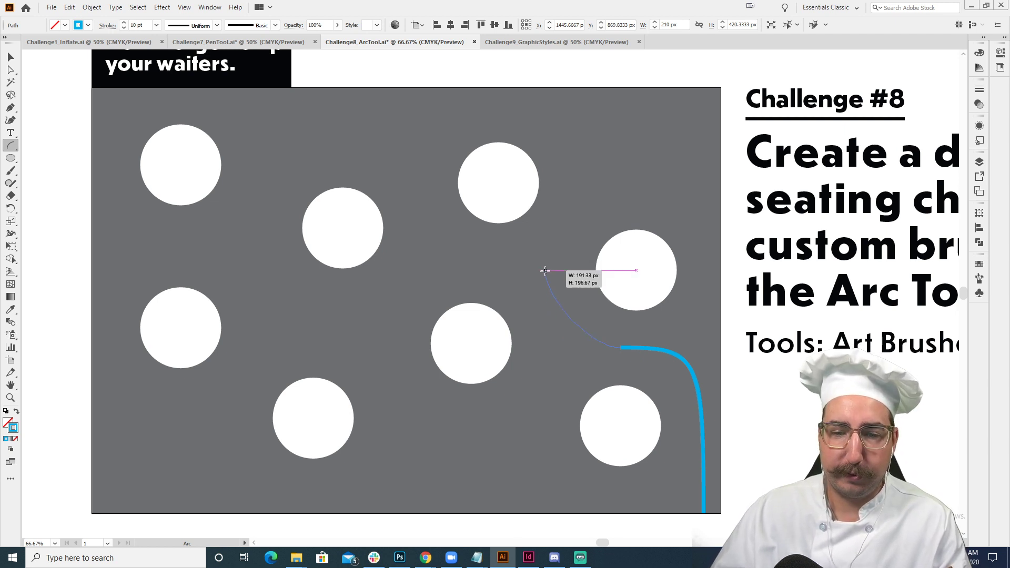
{"action": "left_click_drag", "start_coordinate": [545, 271], "coordinate": [551, 271]}
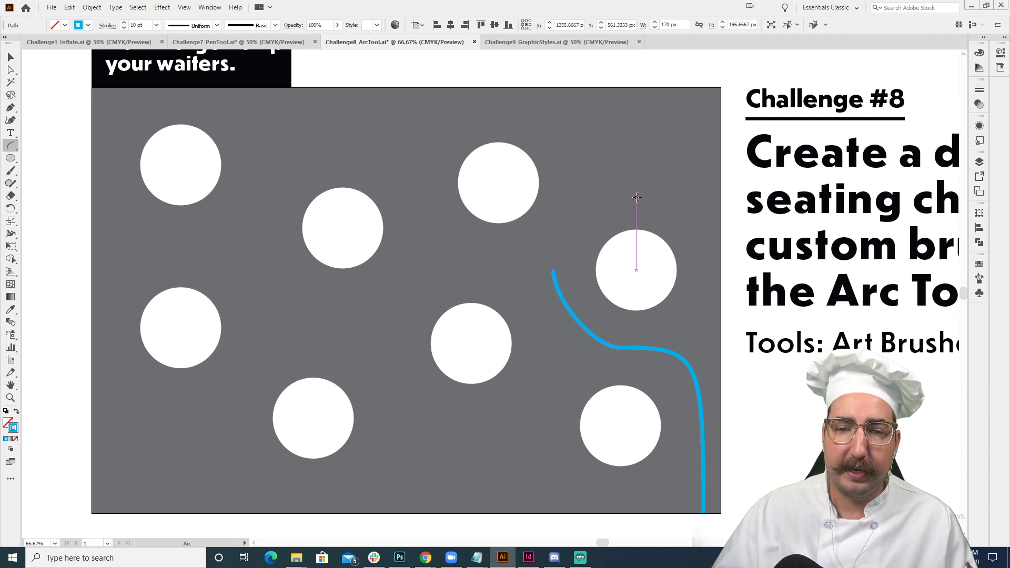
Draw an arc about 210 by 185 px from above the rightmost table down to the path's upper end, and deselect it
{"action": "left_click_drag", "start_coordinate": [637, 198], "coordinate": [553, 269]}
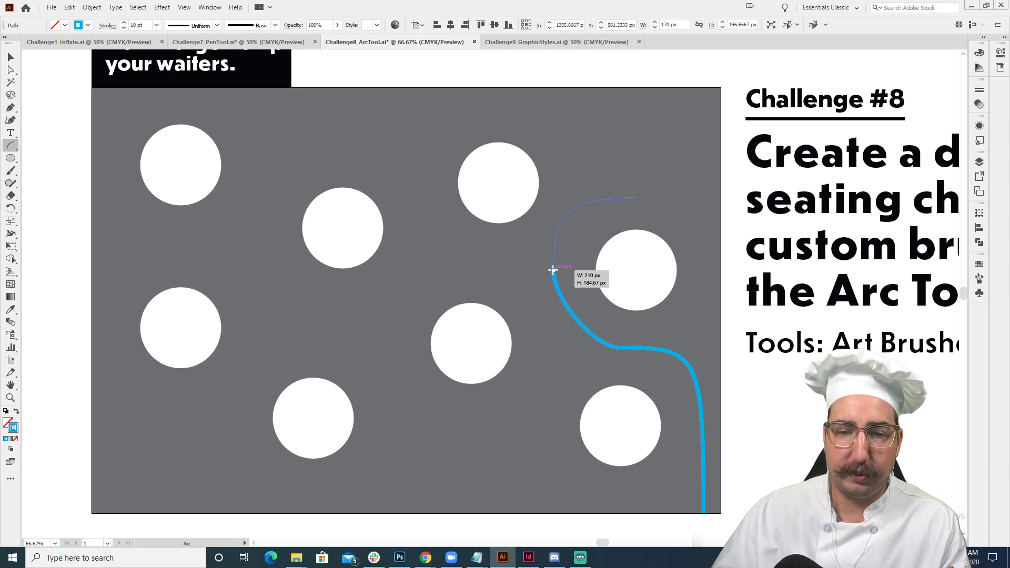
{"action": "left_click_drag", "start_coordinate": [554, 269], "coordinate": [553, 269]}
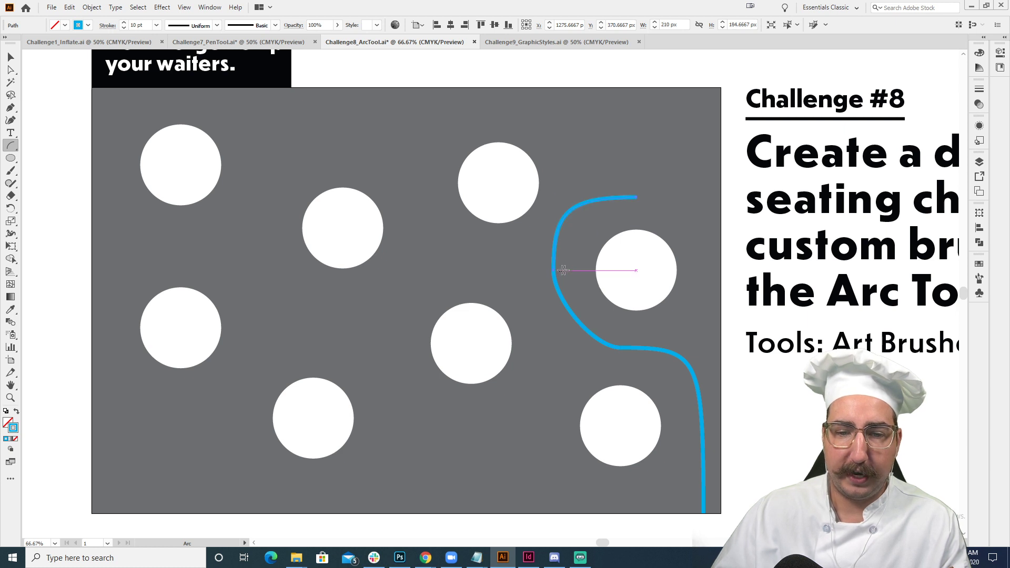
{"action": "key", "text": "v"}
{"action": "left_click", "coordinate": [692, 204]}
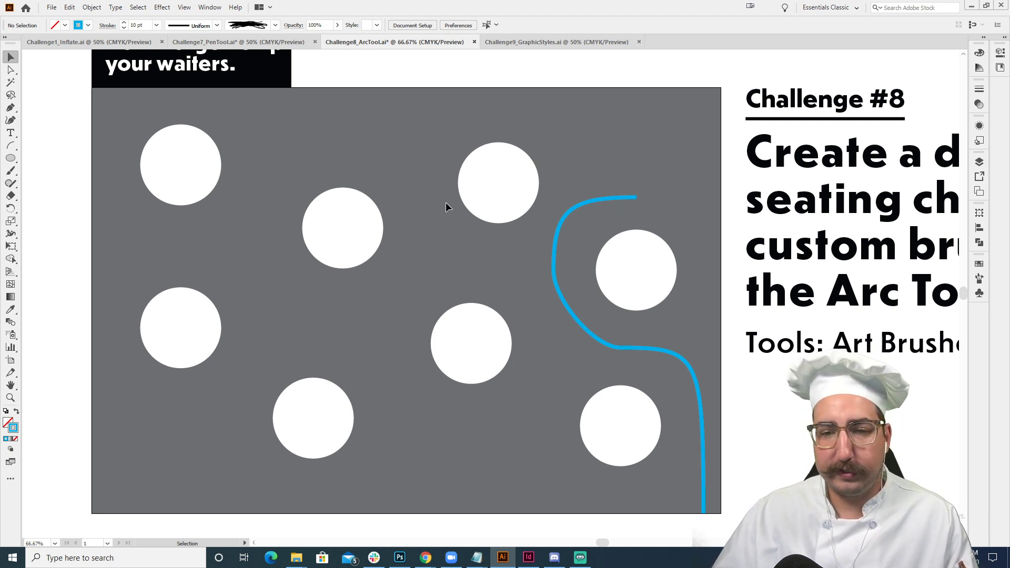
Create a spiral above the rightmost table with radius 50 px, decay 80%, 3 segments and the second winding style
{"action": "left_click", "coordinate": [8, 148]}
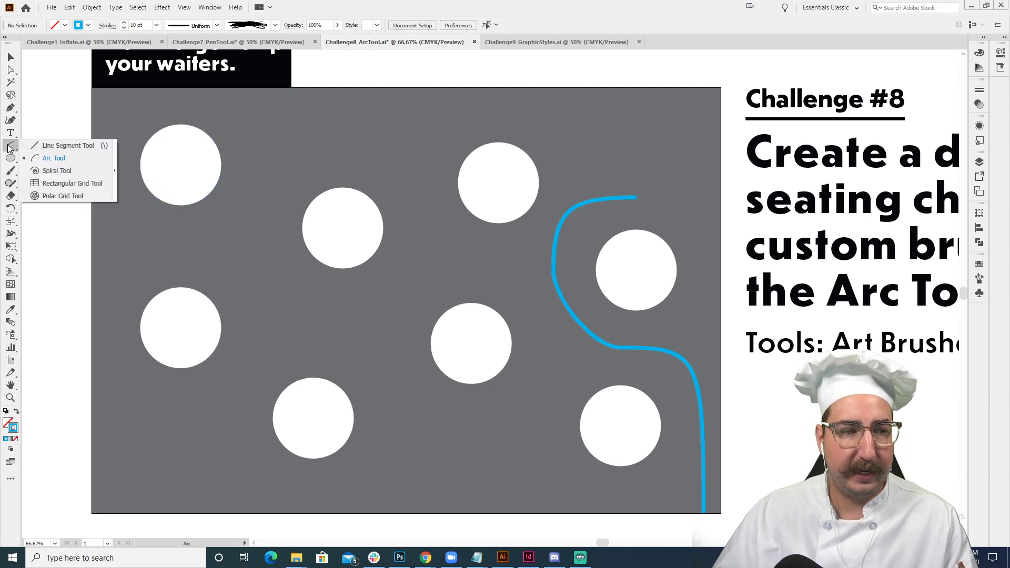
{"action": "left_click", "coordinate": [68, 175]}
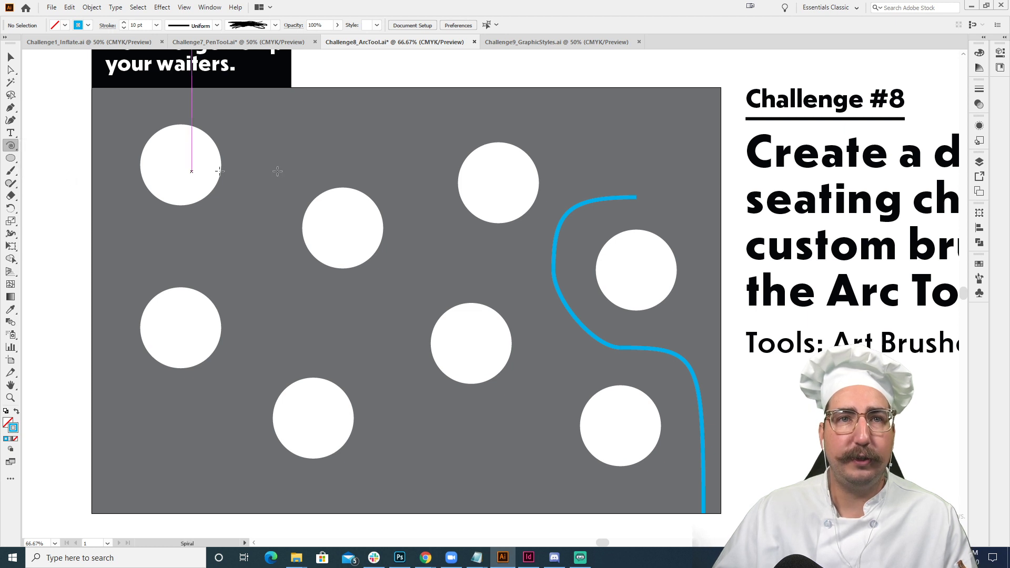
{"action": "left_click", "coordinate": [560, 150]}
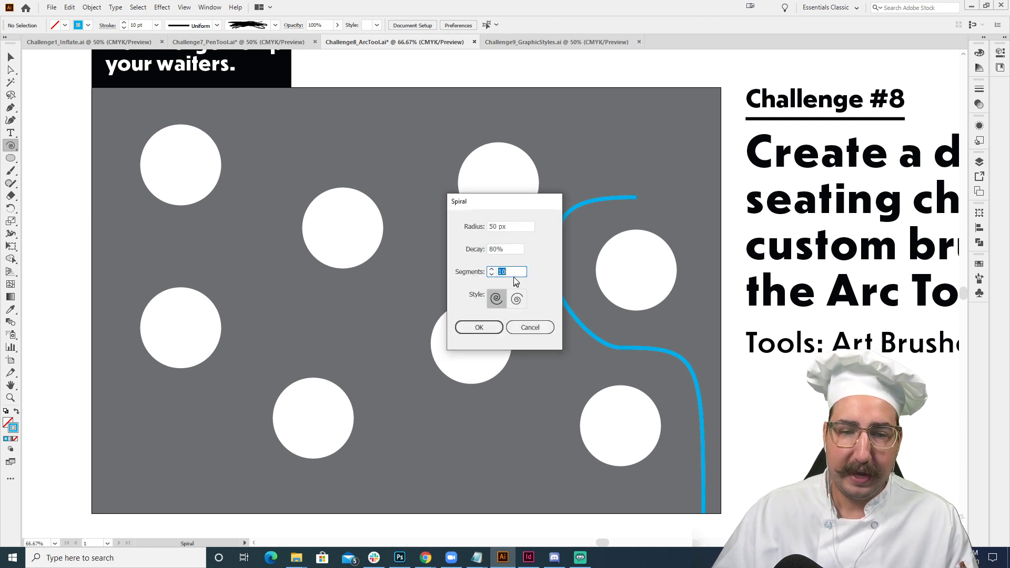
{"action": "type", "text": "3"}
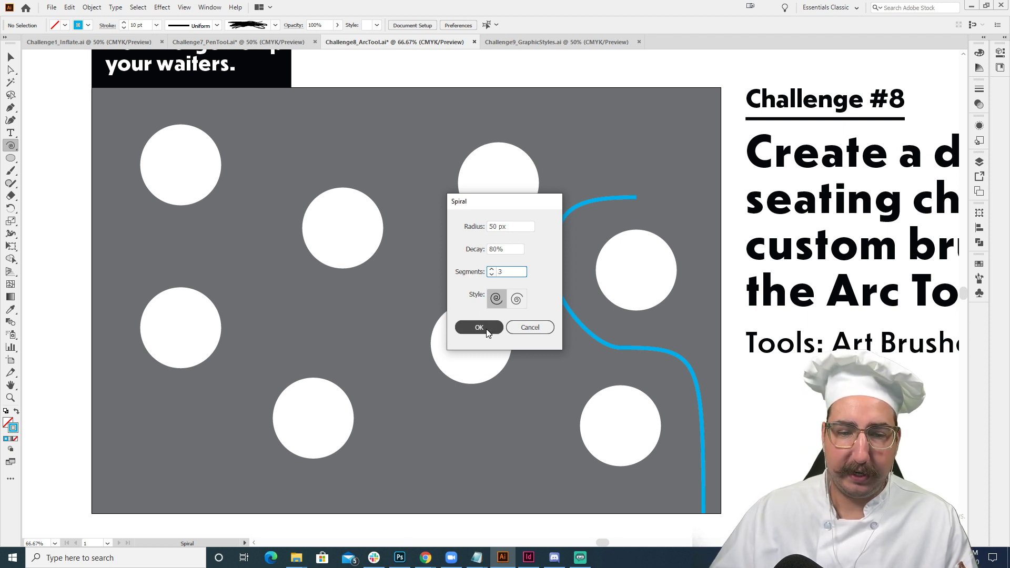
{"action": "left_click", "coordinate": [516, 300]}
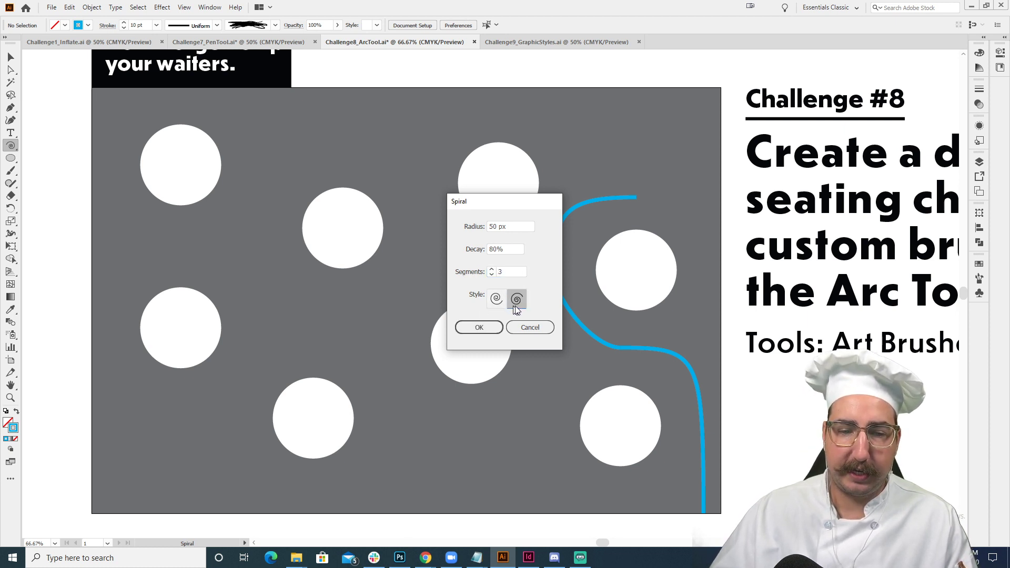
{"action": "left_click", "coordinate": [476, 327]}
Rotate the spiral so its open end faces down, attach it to the path's upper end, and deselect it
{"action": "key", "text": "r"}
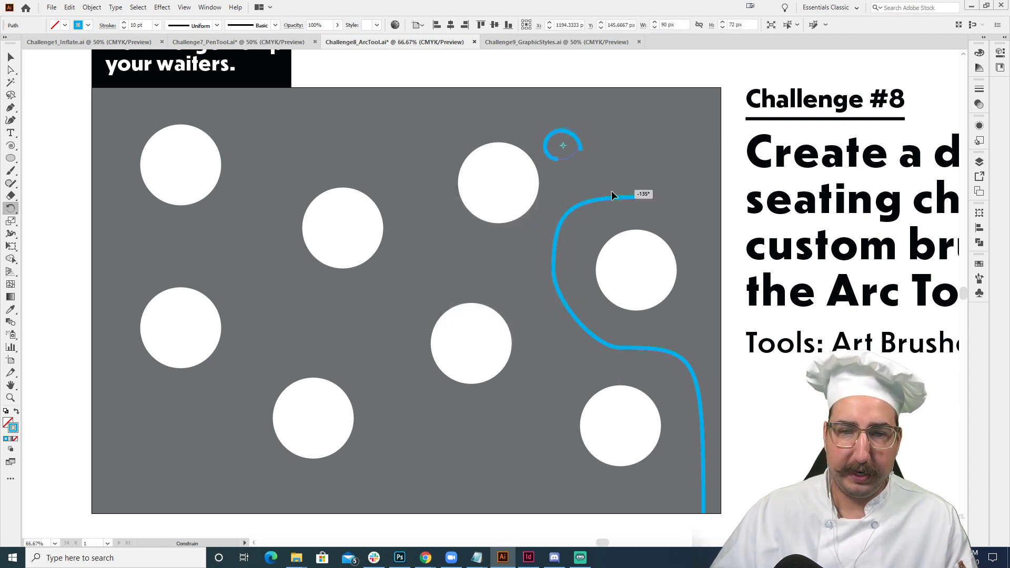
{"action": "left_click_drag", "start_coordinate": [639, 196], "coordinate": [641, 154]}
{"action": "key", "text": "v"}
{"action": "left_click", "coordinate": [606, 90]}
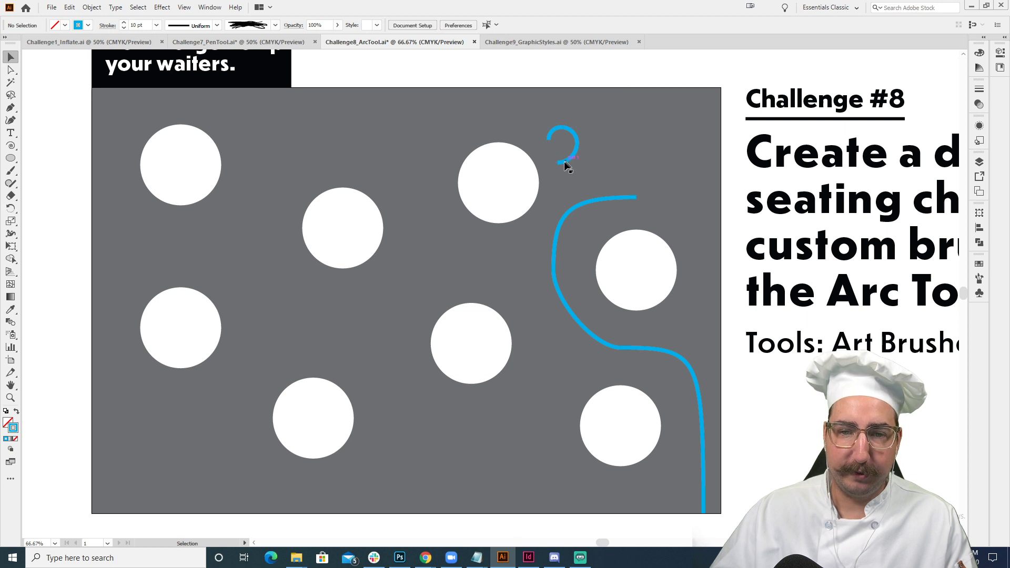
{"action": "left_click_drag", "start_coordinate": [558, 168], "coordinate": [637, 201]}
{"action": "left_click", "coordinate": [669, 85]}
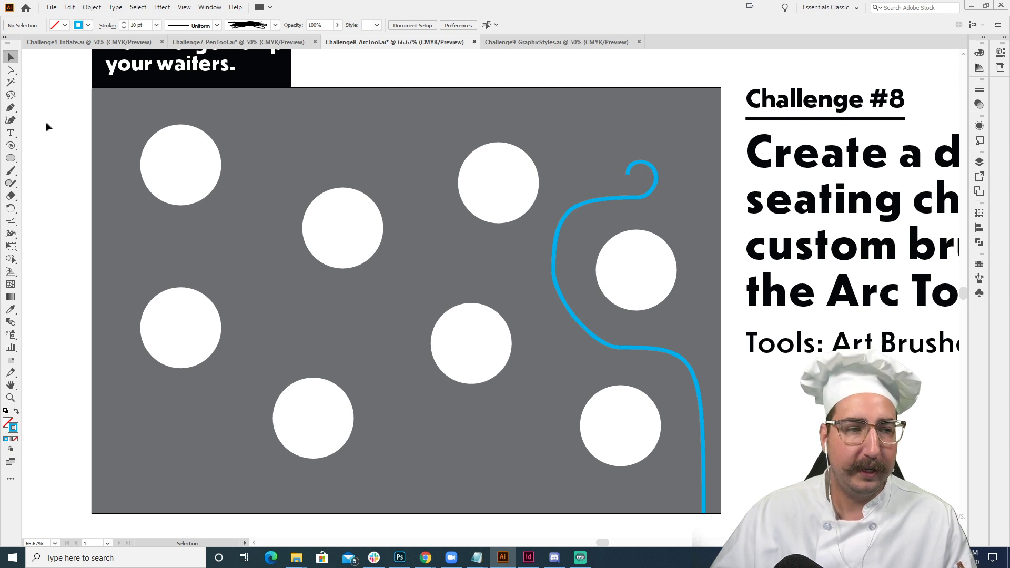
Extend the path from the spiral with arcs about 327 by 170 px and 171 by 208 px, curving under and beside the upper-middle table
{"action": "left_click", "coordinate": [10, 145]}
{"action": "left_click", "coordinate": [40, 157]}
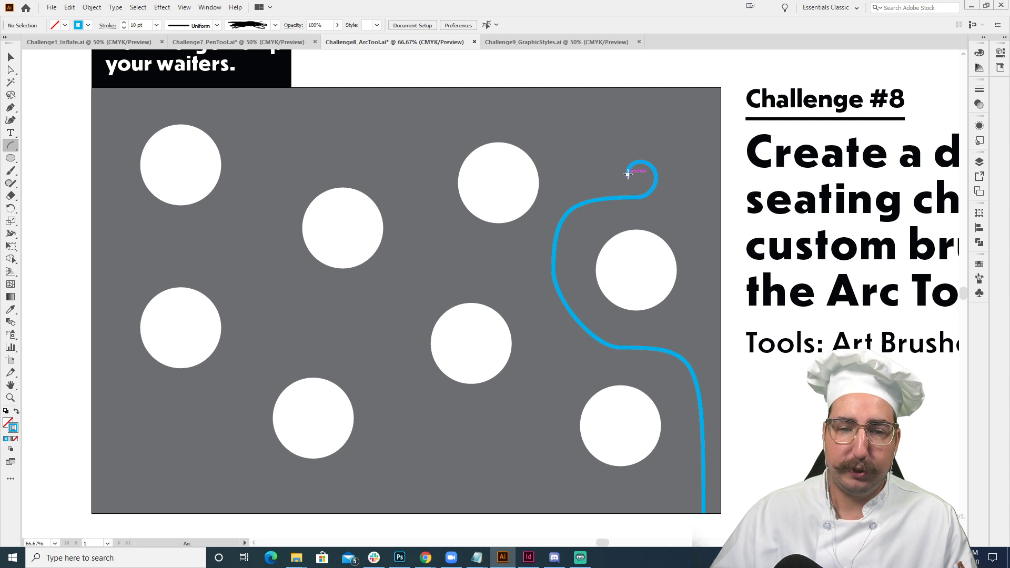
{"action": "mouse_move", "coordinate": [628, 175]}
{"action": "left_mouse_down"}
{"action": "mouse_move", "coordinate": [501, 135]}
{"action": "mouse_move", "coordinate": [579, 211]}
{"action": "mouse_move", "coordinate": [461, 240]}
{"action": "mouse_move", "coordinate": [498, 241]}
{"action": "left_mouse_up"}
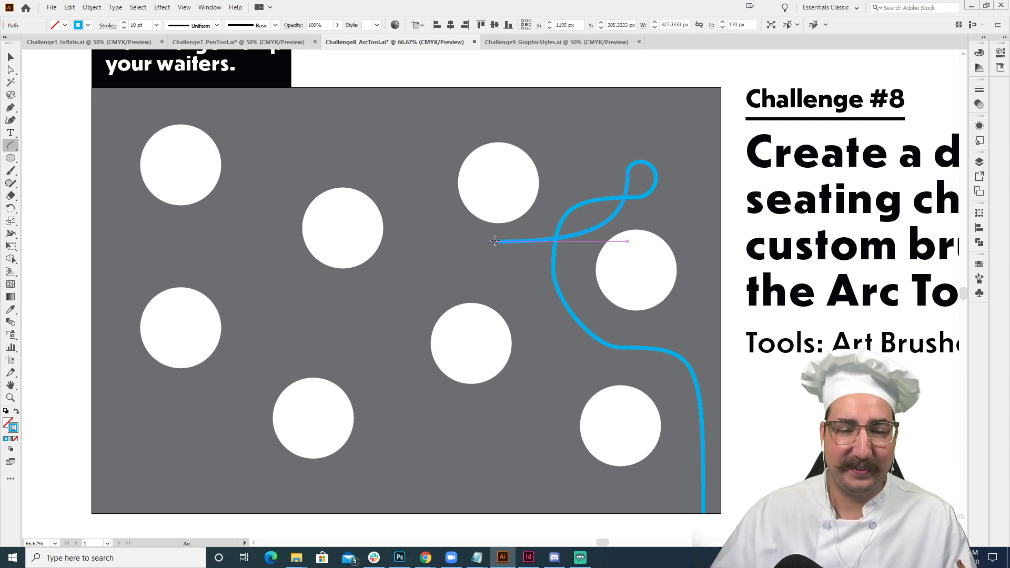
{"action": "mouse_move", "coordinate": [498, 241]}
{"action": "left_mouse_down"}
{"action": "mouse_move", "coordinate": [331, 155]}
{"action": "mouse_move", "coordinate": [338, 146]}
{"action": "mouse_move", "coordinate": [430, 159]}
{"action": "left_mouse_up"}
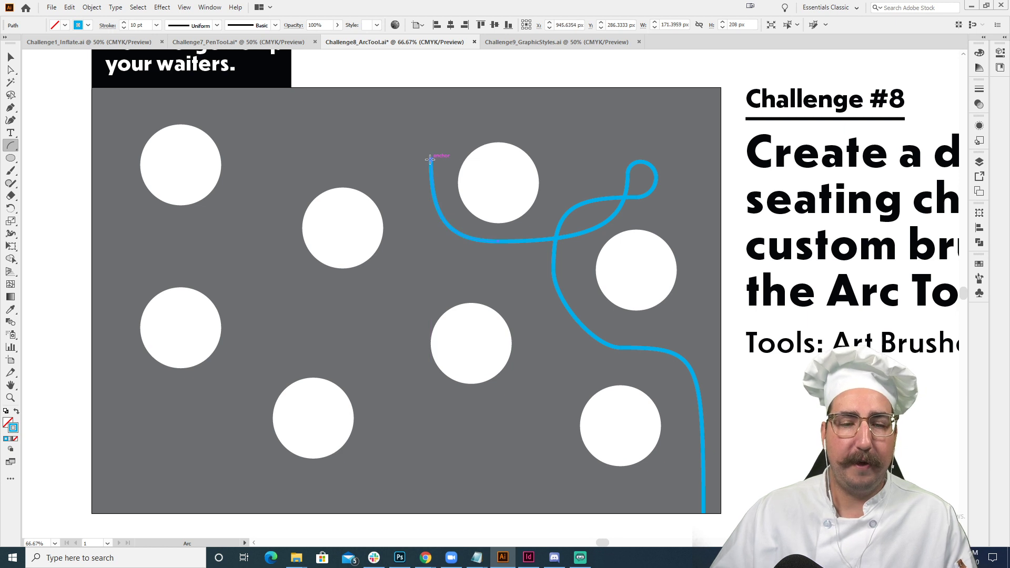
{"action": "key", "text": "v"}
{"action": "left_click", "coordinate": [539, 55]}
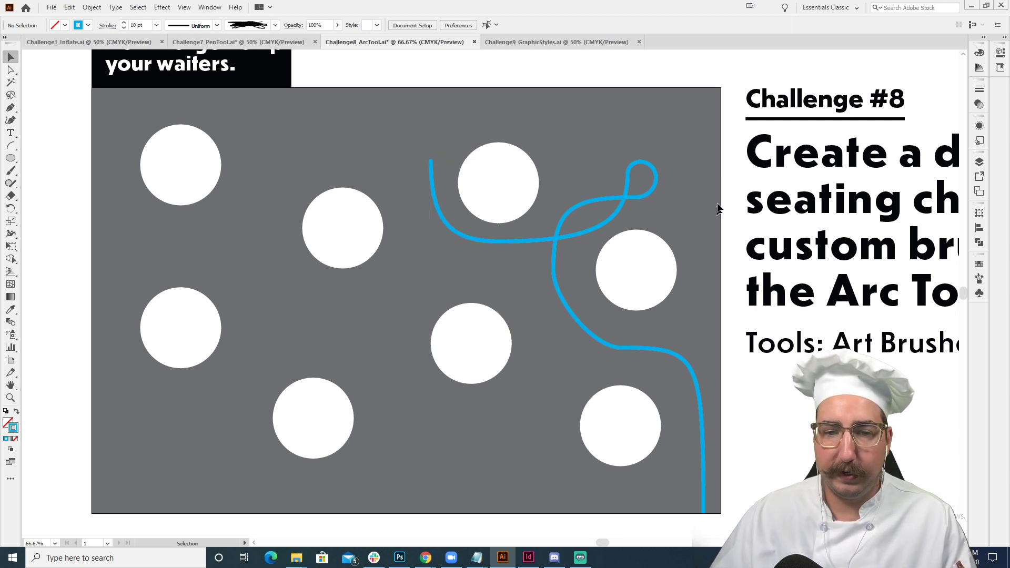
Join all the arcs and the spiral into one continuous path, and deselect it
{"action": "left_click", "coordinate": [434, 200]}
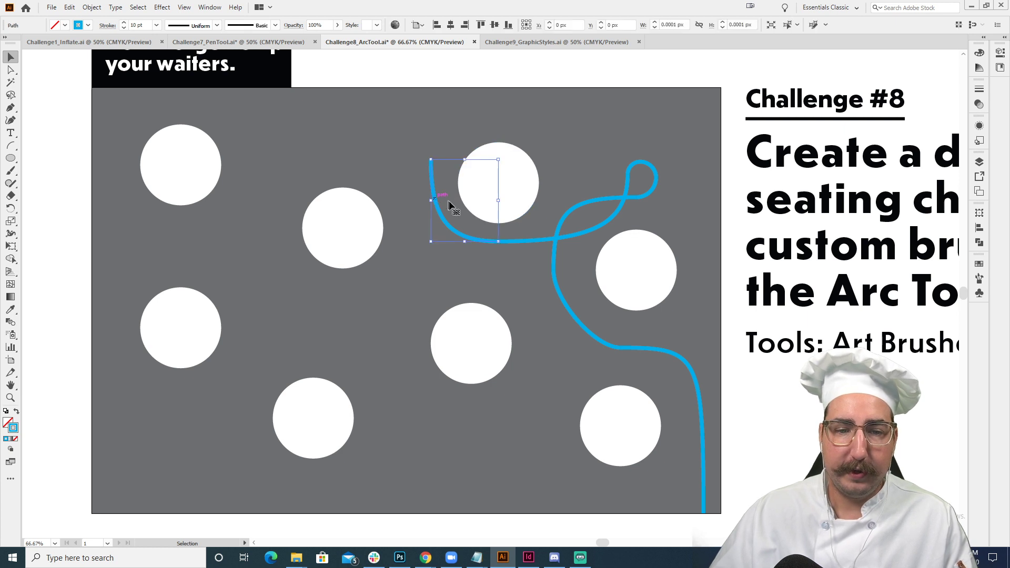
{"action": "left_click", "coordinate": [528, 240], "text": "shift"}
{"action": "left_click", "coordinate": [601, 201], "text": "shift"}
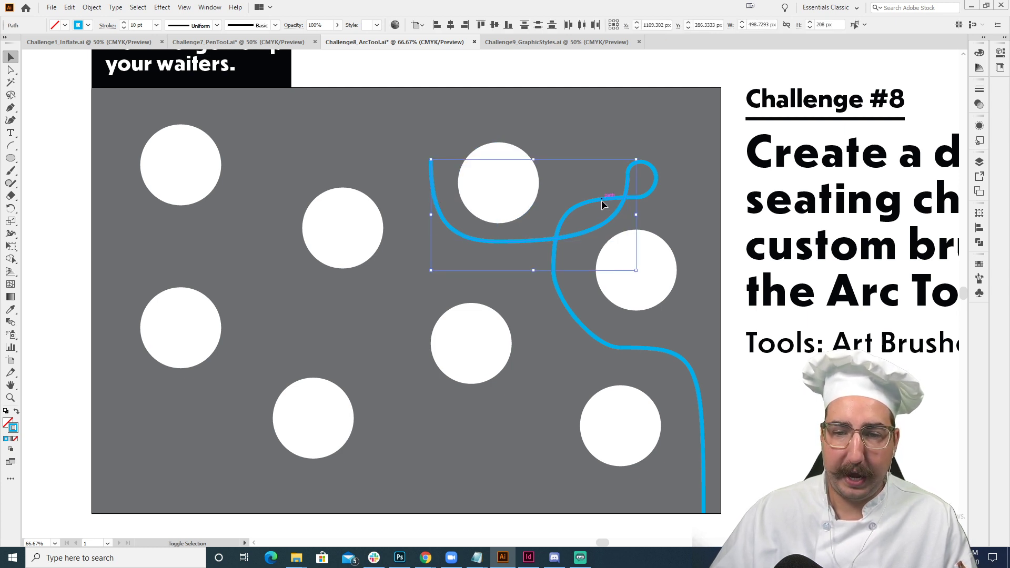
{"action": "left_click", "coordinate": [657, 189], "text": "shift"}
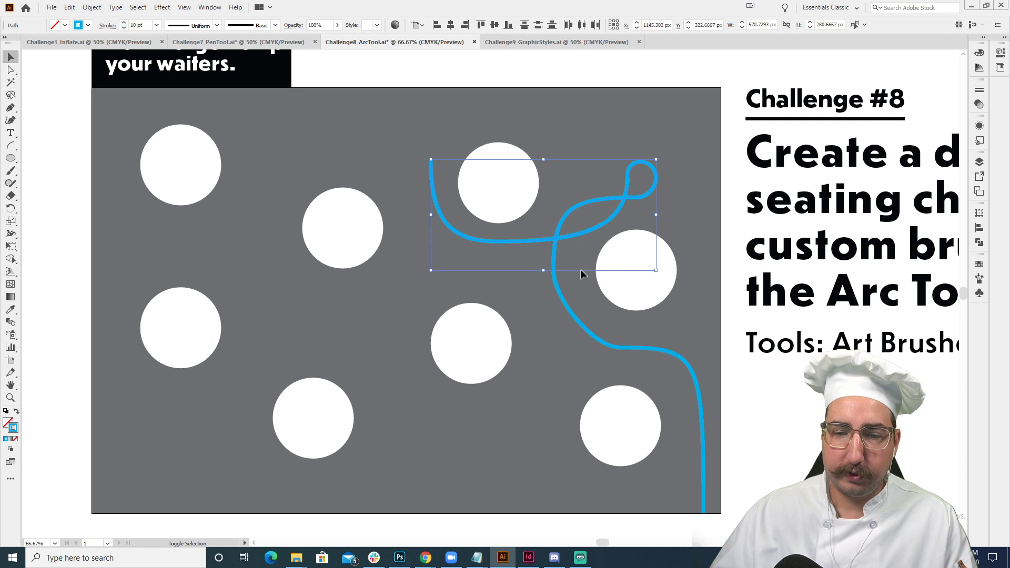
{"action": "left_click", "coordinate": [556, 292], "text": "shift"}
{"action": "left_click", "coordinate": [639, 348], "text": "shift"}
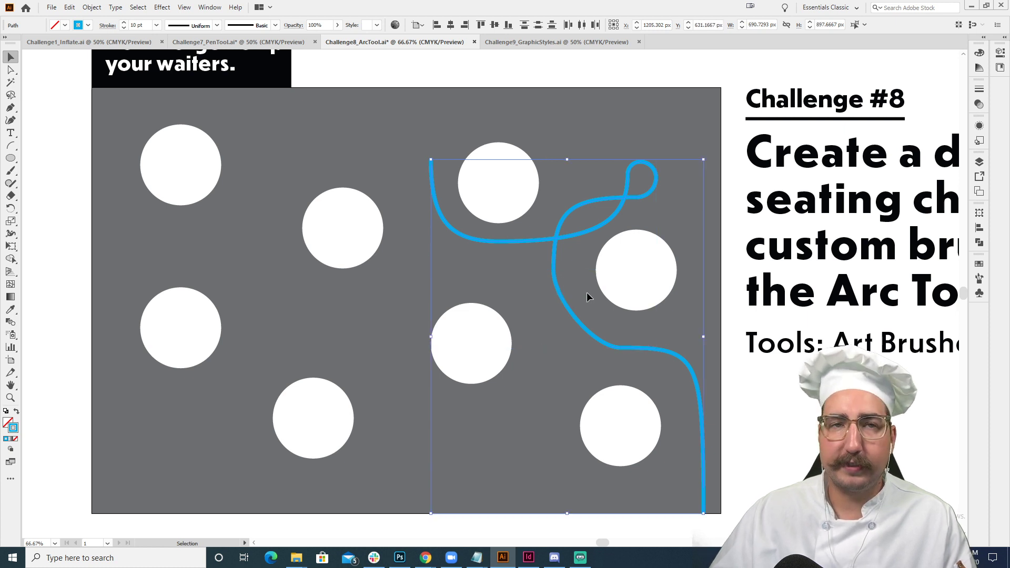
{"action": "right_click", "coordinate": [546, 216]}
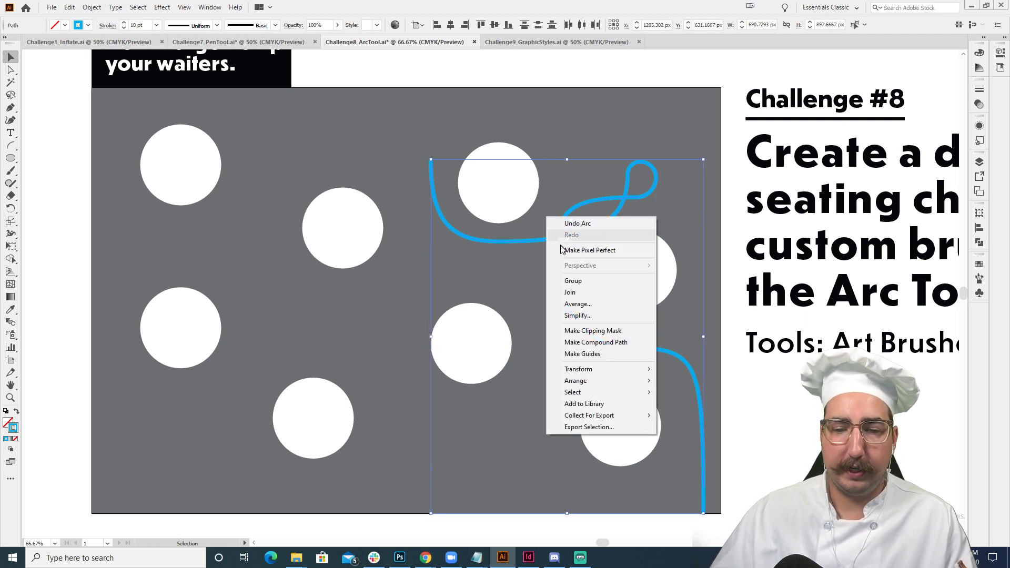
{"action": "left_click", "coordinate": [567, 293]}
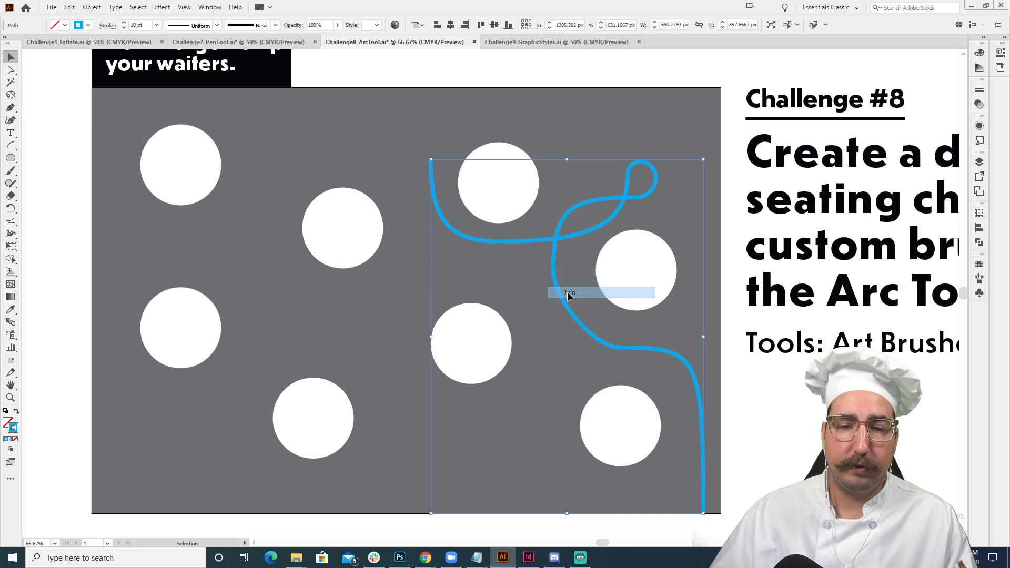
{"action": "left_click", "coordinate": [623, 108]}
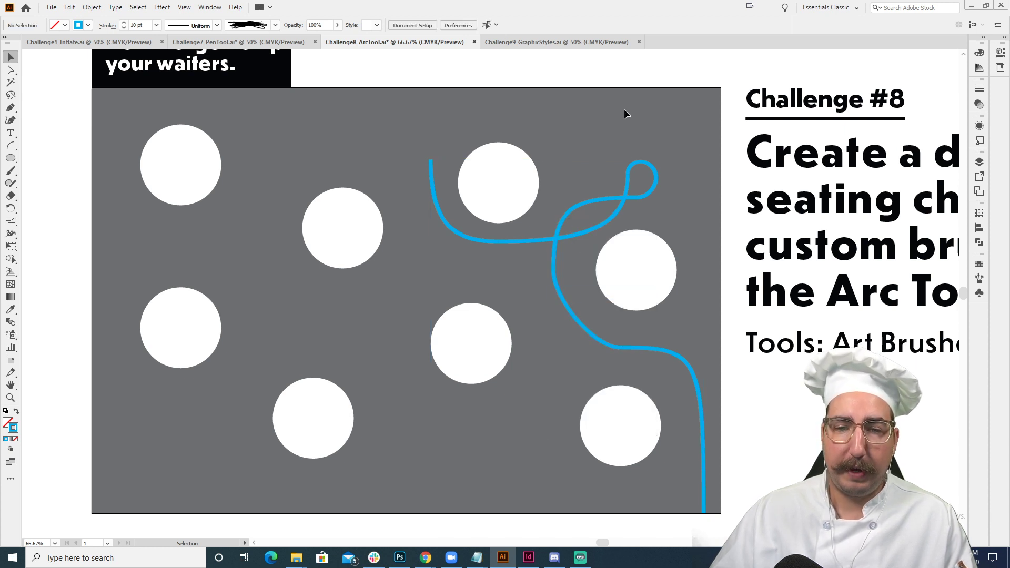
Change the joined path's stroke color to dark red and deselect it
{"action": "left_click", "coordinate": [628, 186]}
{"action": "key", "text": "a"}
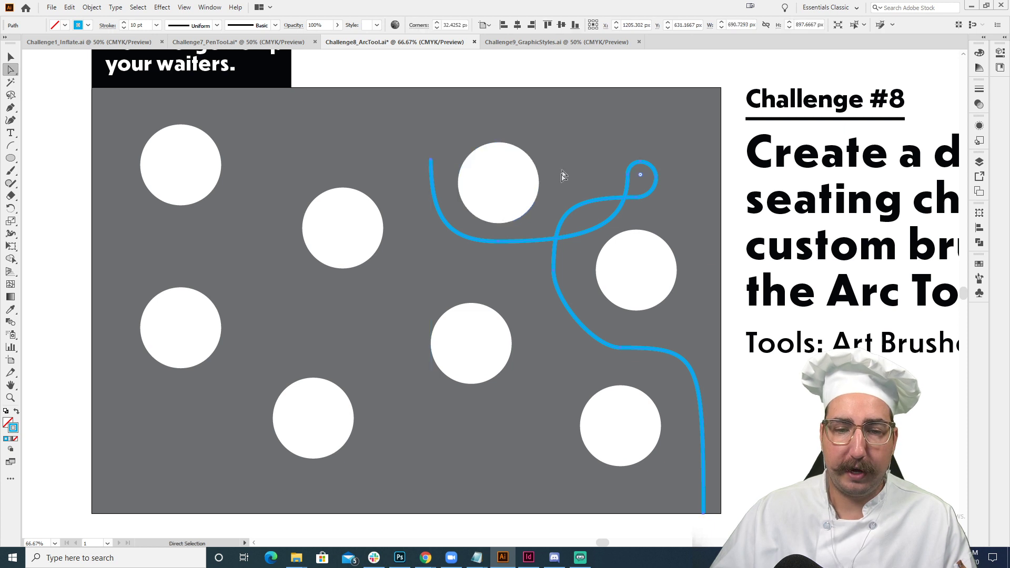
{"action": "key", "text": "z"}
{"action": "left_click", "coordinate": [689, 285]}
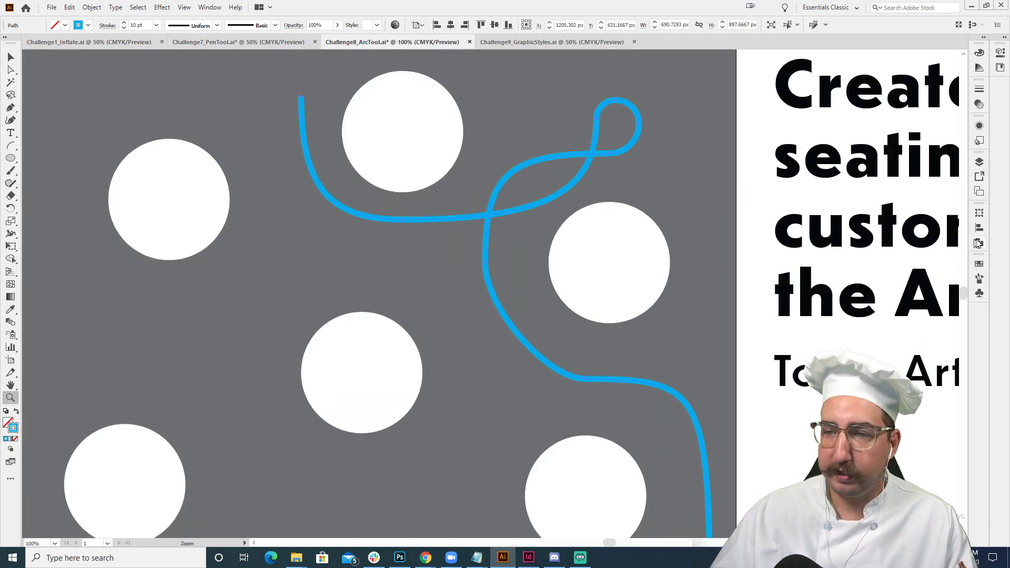
{"action": "left_click", "coordinate": [978, 264]}
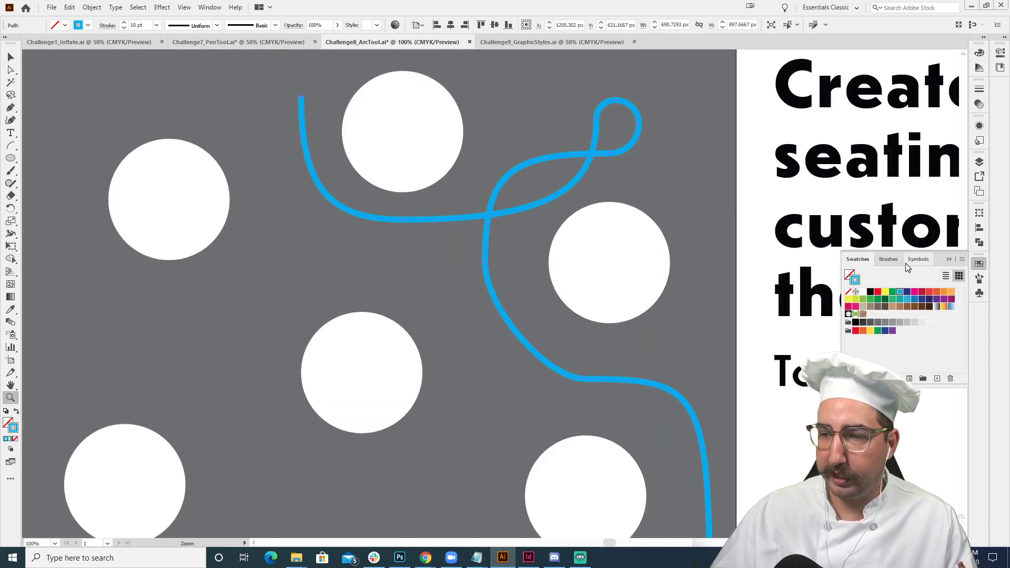
{"action": "left_click", "coordinate": [920, 294]}
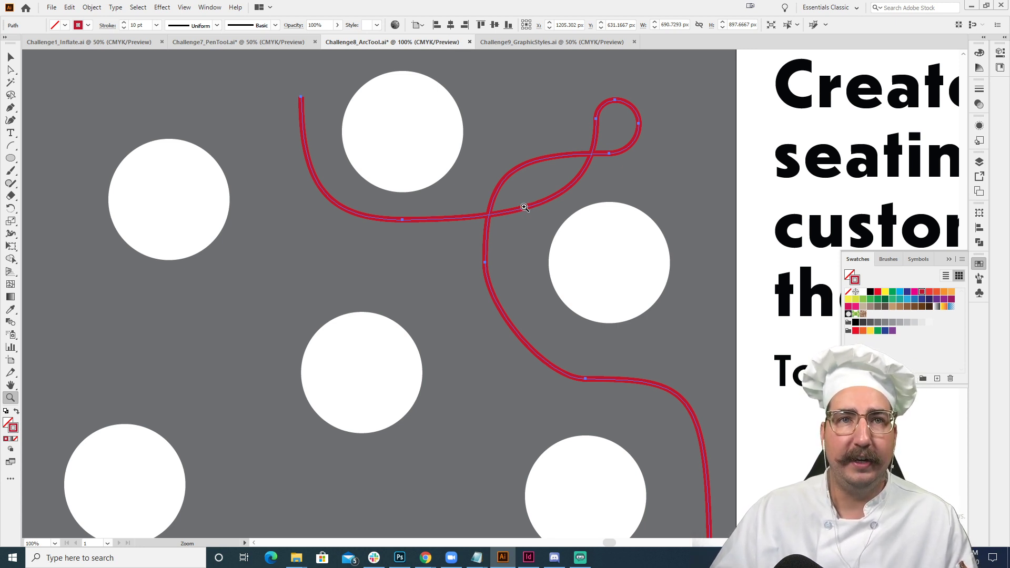
{"action": "key", "text": "v"}
{"action": "left_click", "coordinate": [753, 181]}
Try to reshape the path by directly bending the segment between the rightmost table and the table to its lower left
{"action": "left_click_drag", "start_coordinate": [730, 272], "coordinate": [691, 219]}
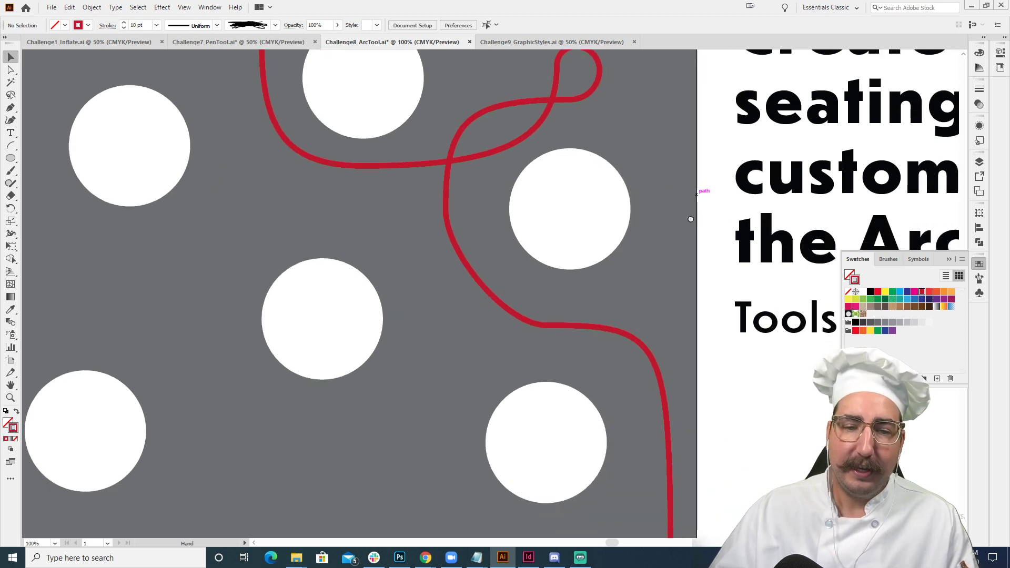
{"action": "key", "text": "a"}
{"action": "left_click", "coordinate": [465, 264]}
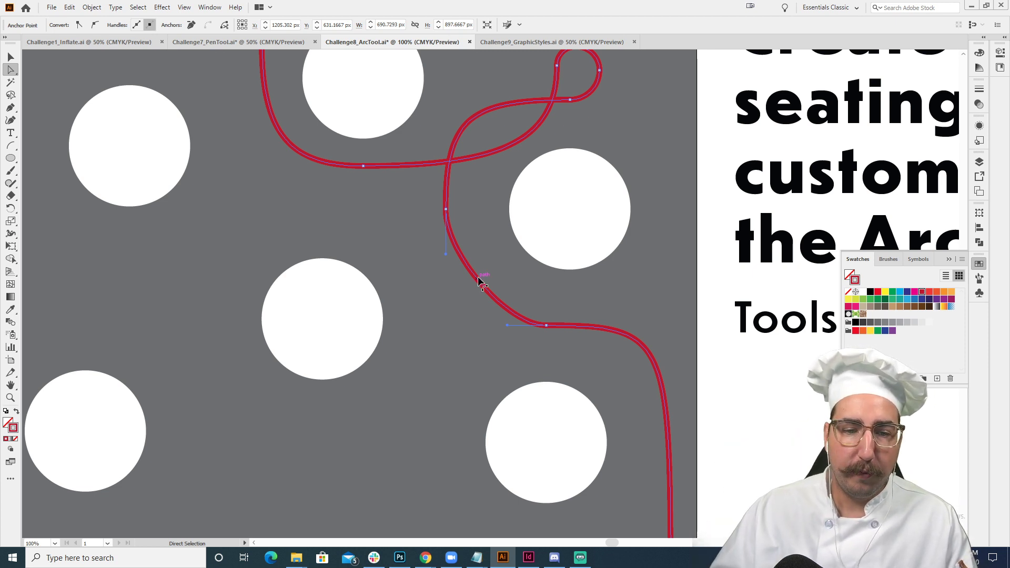
{"action": "left_click_drag", "start_coordinate": [479, 277], "coordinate": [476, 306]}
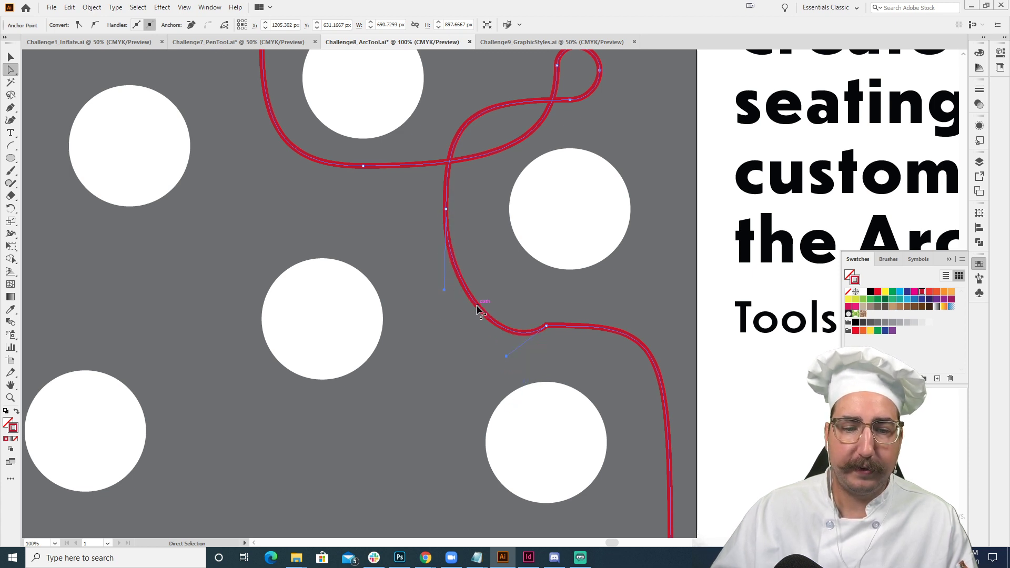
Undo the manual reshaping of the path segment
{"action": "key", "text": "ctrl+z"}
{"action": "key", "text": "ctrl+z"}
{"action": "key", "text": "ctrl+z"}
{"action": "key", "text": "ctrl+z"}
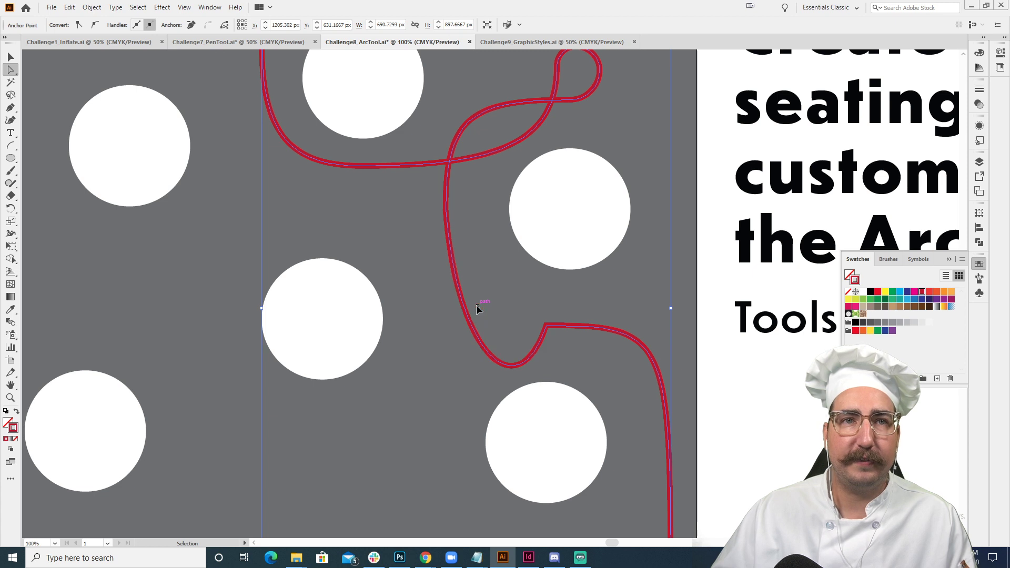
{"action": "key", "text": "ctrl+z"}
{"action": "key", "text": "ctrl+z"}
{"action": "key", "text": "ctrl+z"}
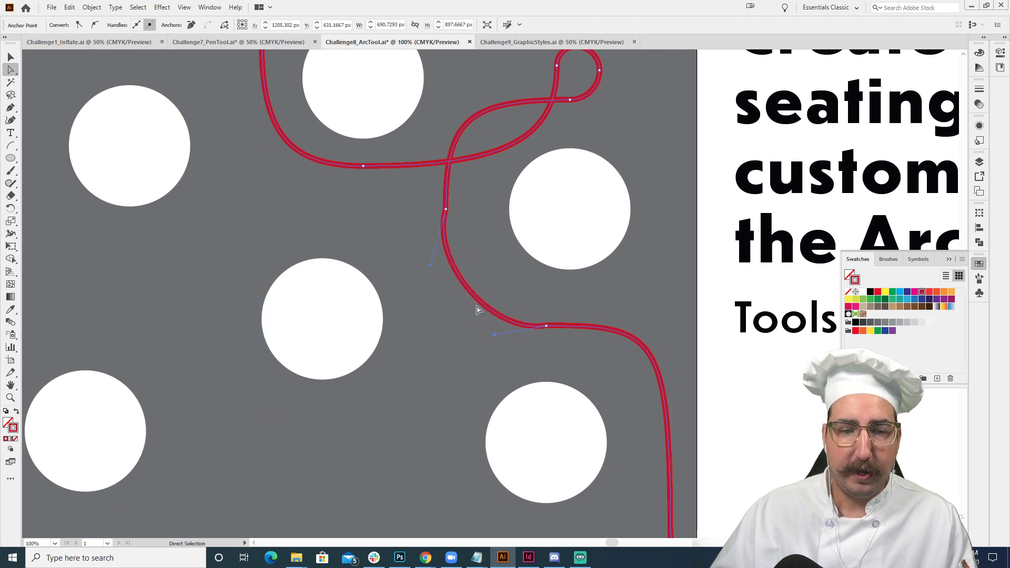
Smooth the path's lower bends around the rightmost and lower-right tables with the Smooth Tool
{"action": "key", "text": "v"}
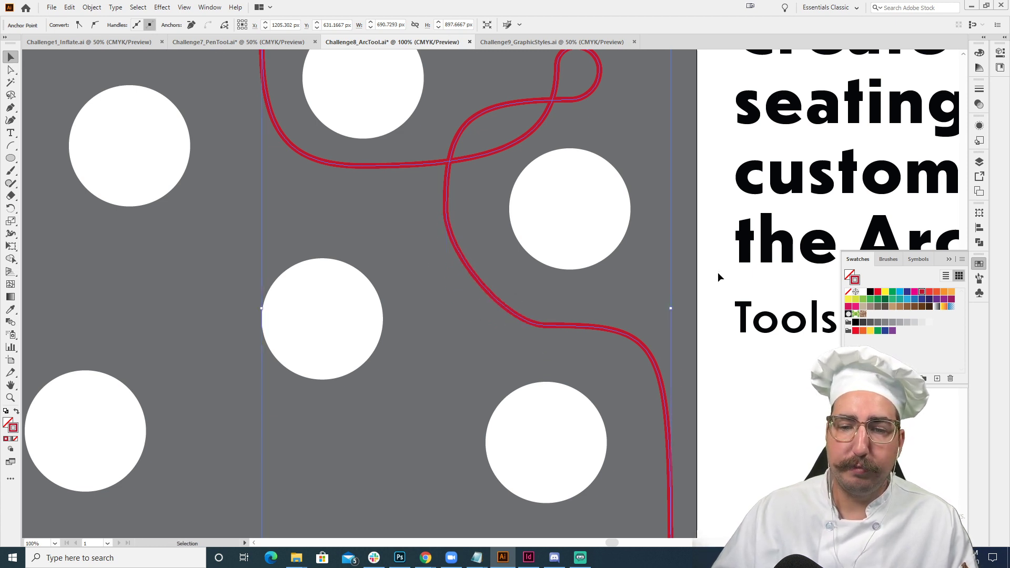
{"action": "left_click", "coordinate": [482, 290]}
{"action": "key", "text": "a"}
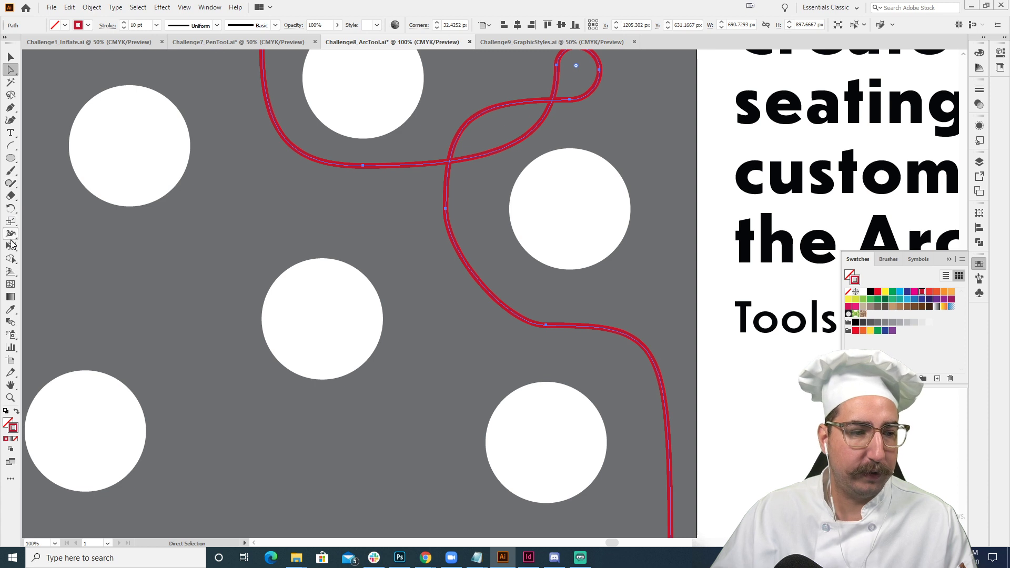
{"action": "left_click", "coordinate": [11, 182]}
{"action": "left_click", "coordinate": [11, 182]}
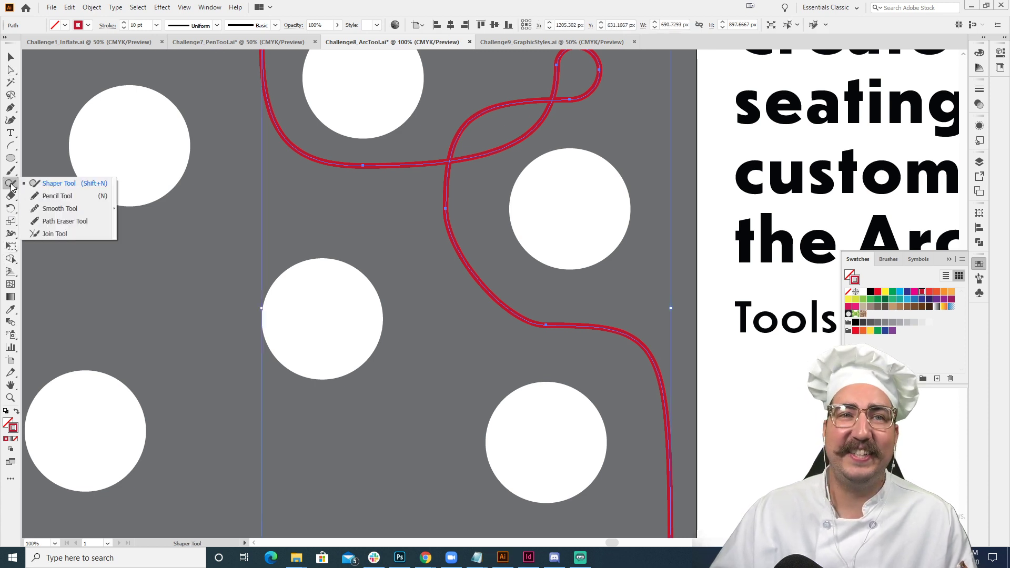
{"action": "left_click", "coordinate": [59, 208]}
{"action": "left_click", "coordinate": [545, 326], "text": "ctrl"}
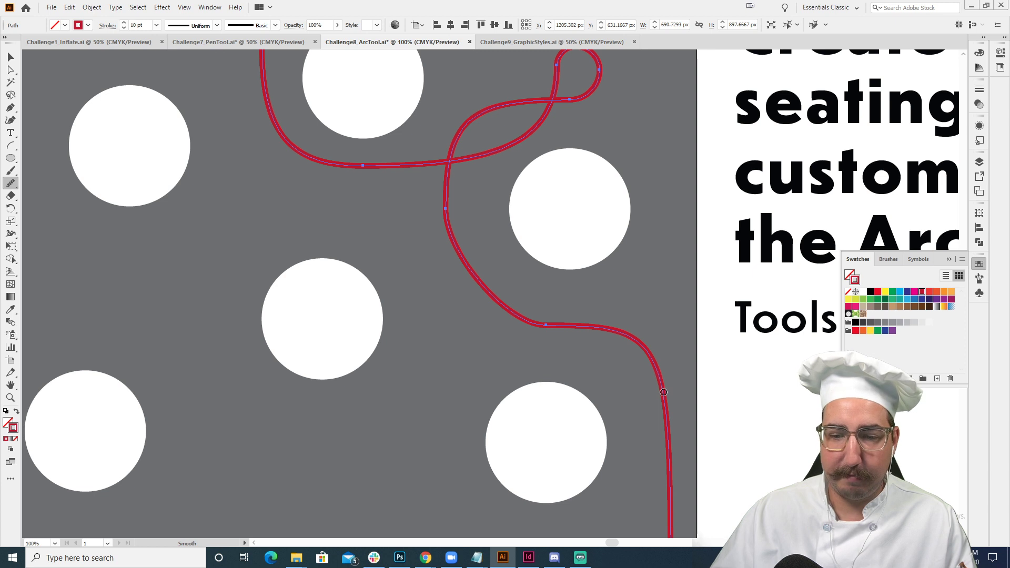
{"action": "mouse_move", "coordinate": [567, 328]}
{"action": "left_mouse_down"}
{"action": "mouse_move", "coordinate": [441, 187]}
{"action": "mouse_move", "coordinate": [609, 350]}
{"action": "mouse_move", "coordinate": [623, 337]}
{"action": "left_mouse_up"}
{"action": "left_click_drag", "start_coordinate": [458, 265], "coordinate": [596, 313]}
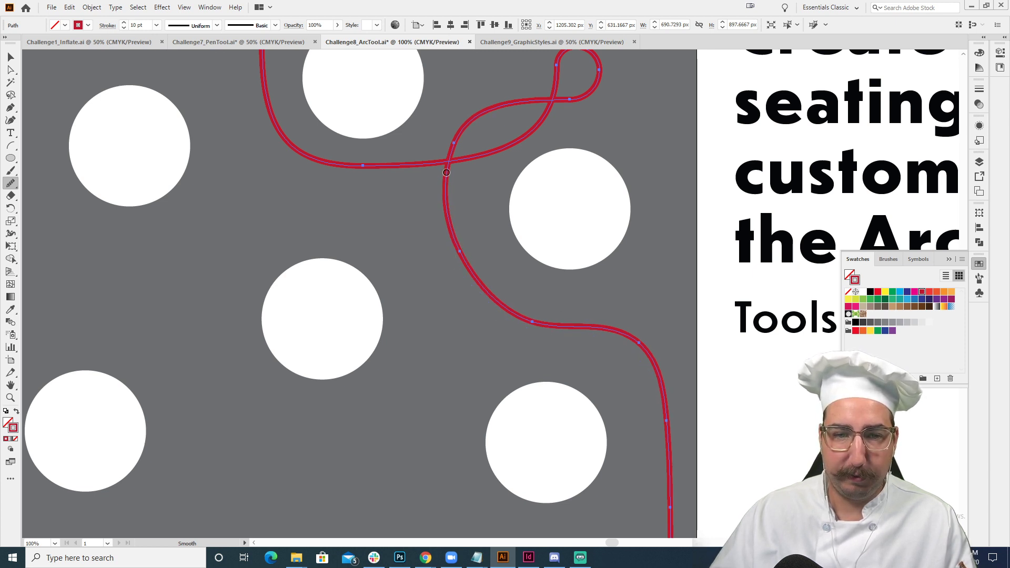
Smooth the path's upper loop and the arc curving around the upper-middle table
{"action": "mouse_move", "coordinate": [531, 89]}
{"action": "left_mouse_down"}
{"action": "mouse_move", "coordinate": [562, 92]}
{"action": "mouse_move", "coordinate": [554, 108]}
{"action": "mouse_move", "coordinate": [575, 212]}
{"action": "left_mouse_up"}
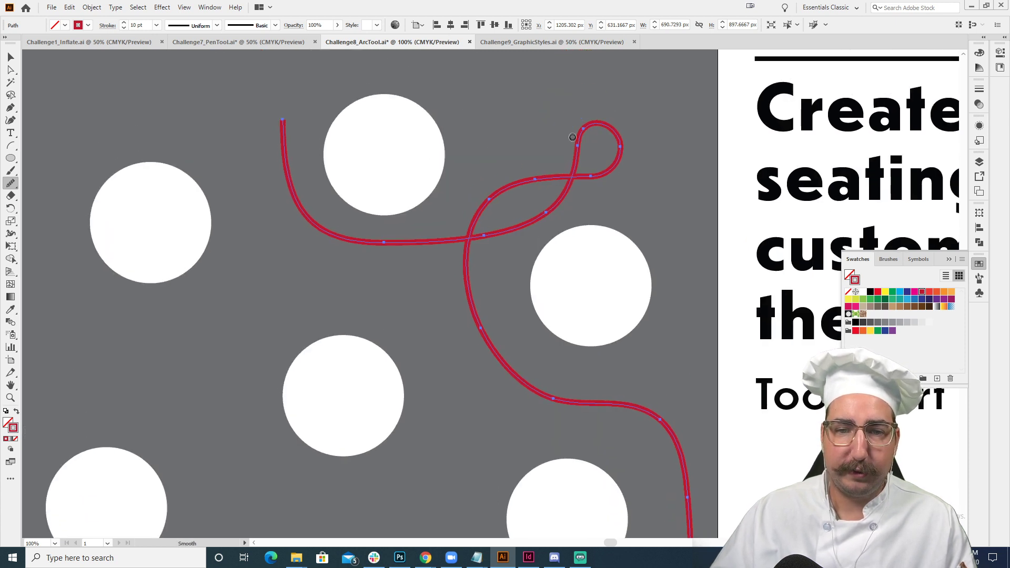
{"action": "mouse_move", "coordinate": [572, 137]}
{"action": "left_mouse_down"}
{"action": "mouse_move", "coordinate": [558, 203]}
{"action": "mouse_move", "coordinate": [411, 243]}
{"action": "mouse_move", "coordinate": [377, 229]}
{"action": "left_mouse_up"}
{"action": "left_click_drag", "start_coordinate": [322, 214], "coordinate": [431, 237]}
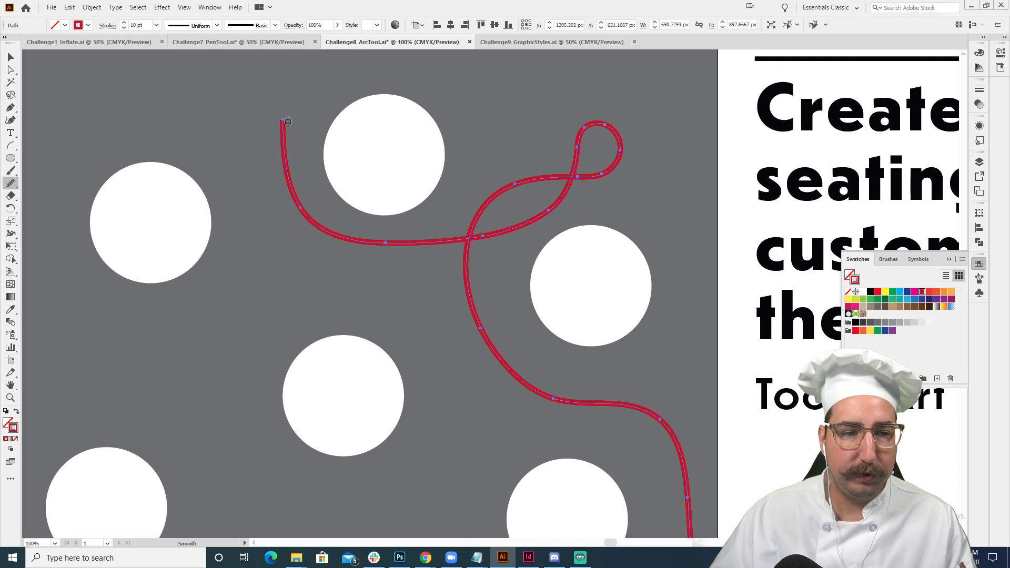
Smooth the path's free end where it curves down beside the upper-middle table, and deselect the path
{"action": "left_click_drag", "start_coordinate": [288, 122], "coordinate": [397, 216]}
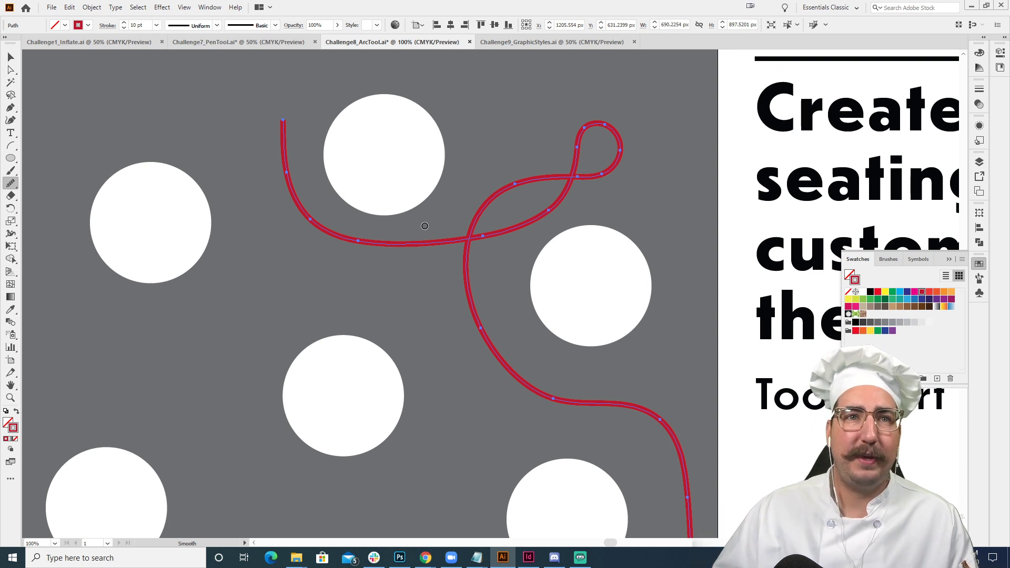
{"action": "key", "text": "v"}
{"action": "left_click", "coordinate": [638, 140]}
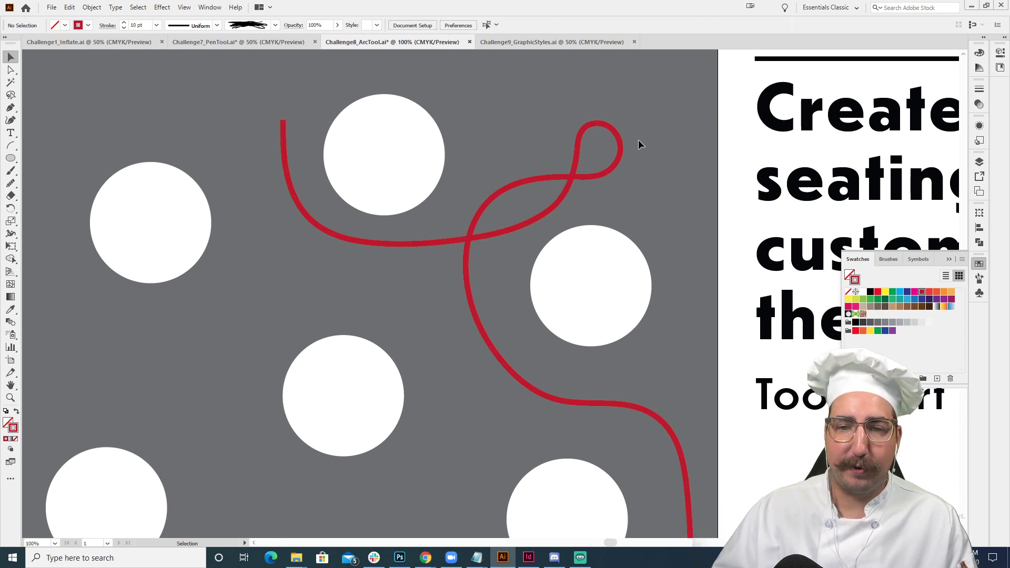
Apply the custom black scribble art brush to the red walking path, keeping the 1 pt stroke
{"action": "left_click", "coordinate": [619, 142]}
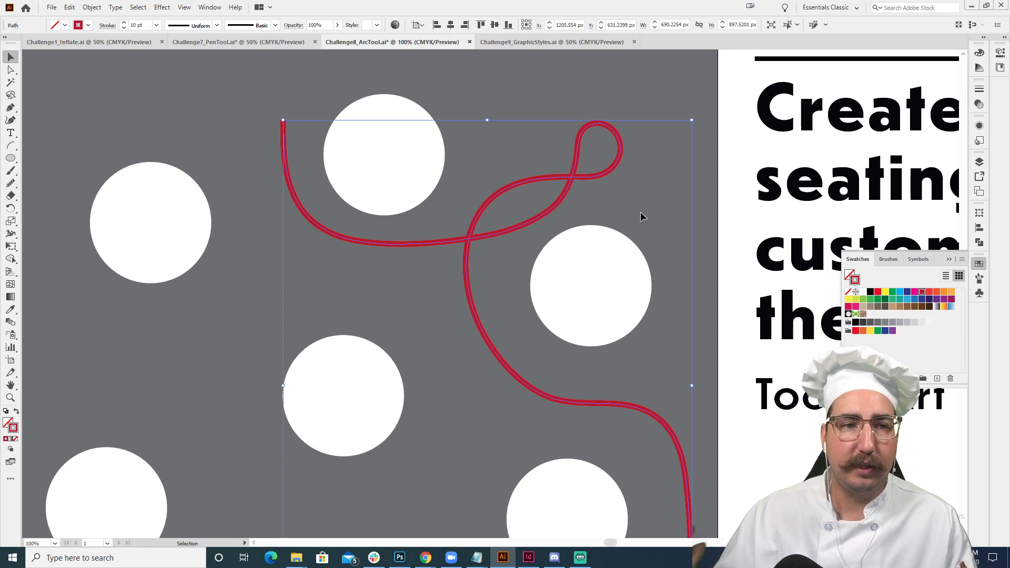
{"action": "left_click", "coordinate": [270, 24]}
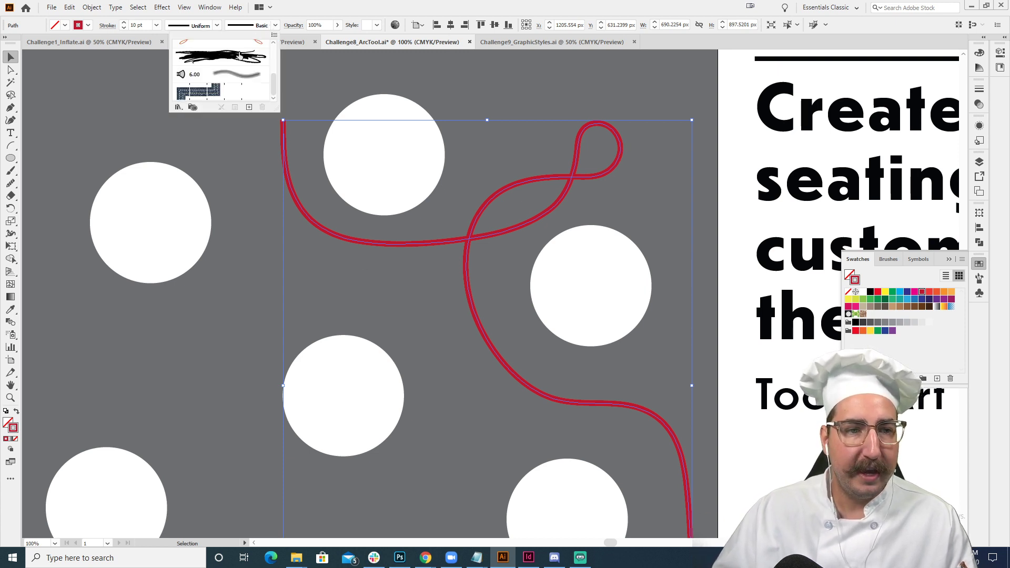
{"action": "left_click", "coordinate": [230, 62]}
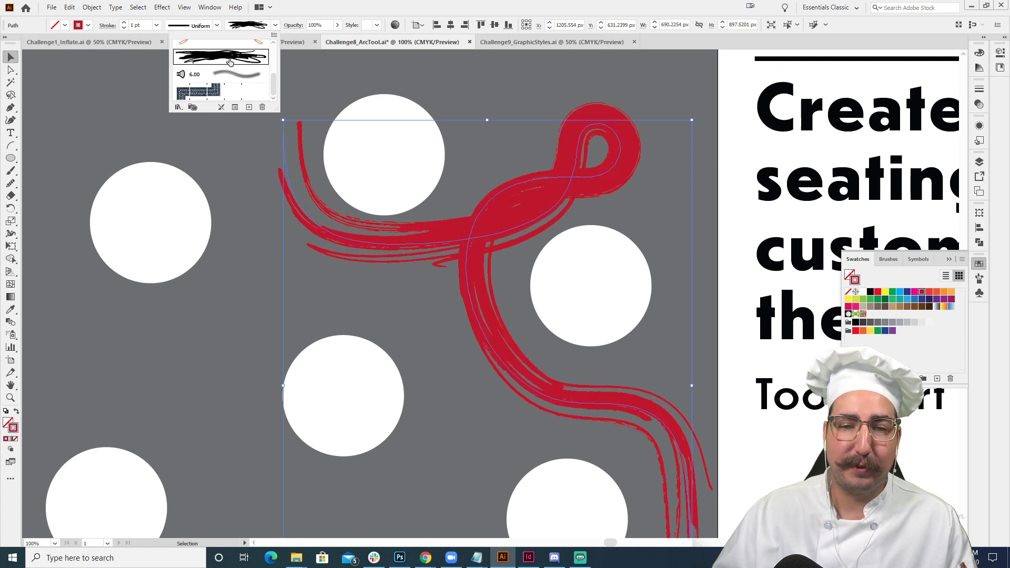
{"action": "left_click", "coordinate": [136, 25]}
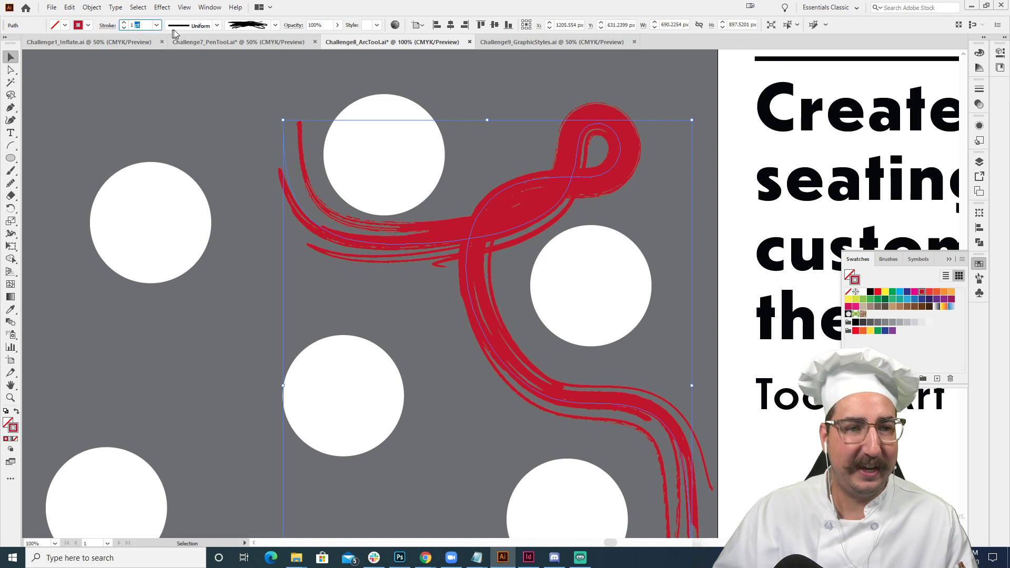
{"action": "left_click", "coordinate": [522, 109]}
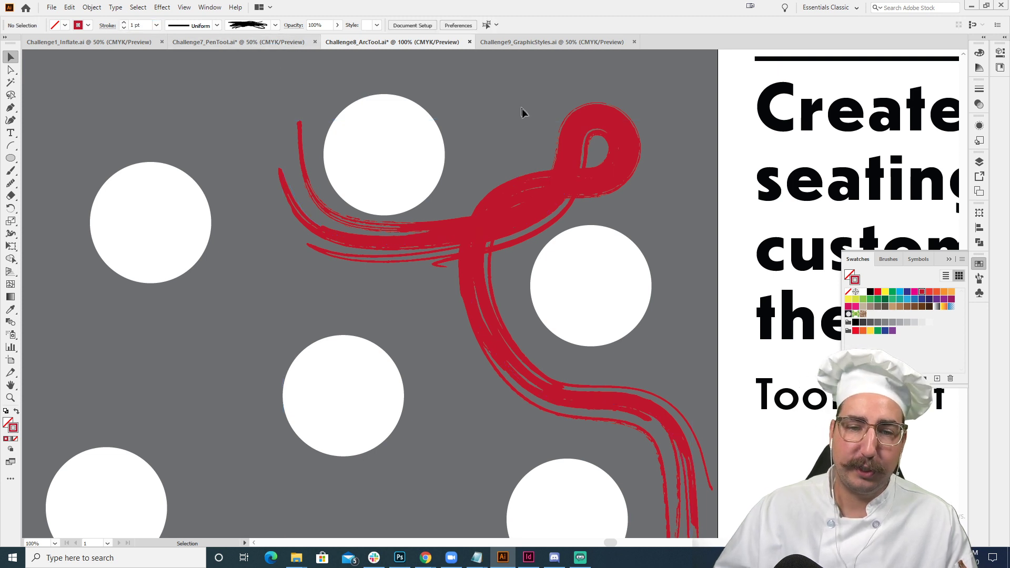
Reduce the walking path's art brush stroke size to a fixed 23%
{"action": "left_click", "coordinate": [554, 182]}
{"action": "key", "text": "z"}
{"action": "left_click", "coordinate": [528, 320], "text": "alt"}
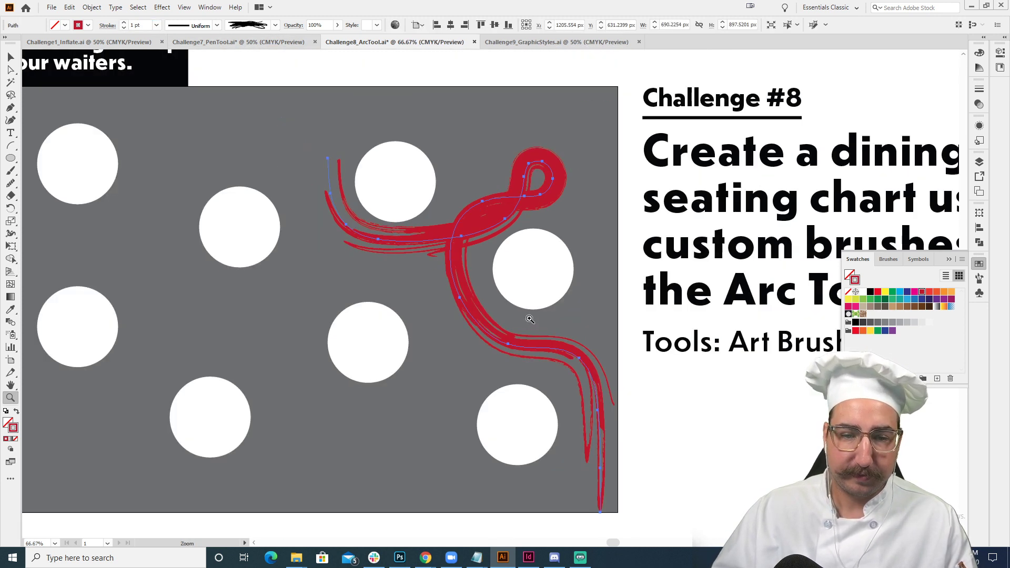
{"action": "left_click_drag", "start_coordinate": [528, 299], "coordinate": [514, 285]}
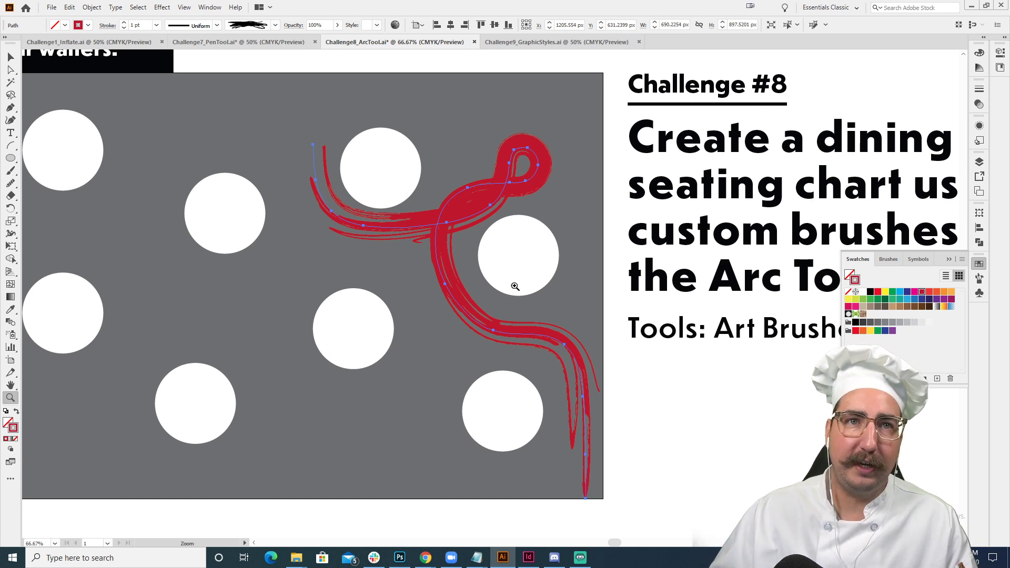
{"action": "left_click", "coordinate": [274, 26]}
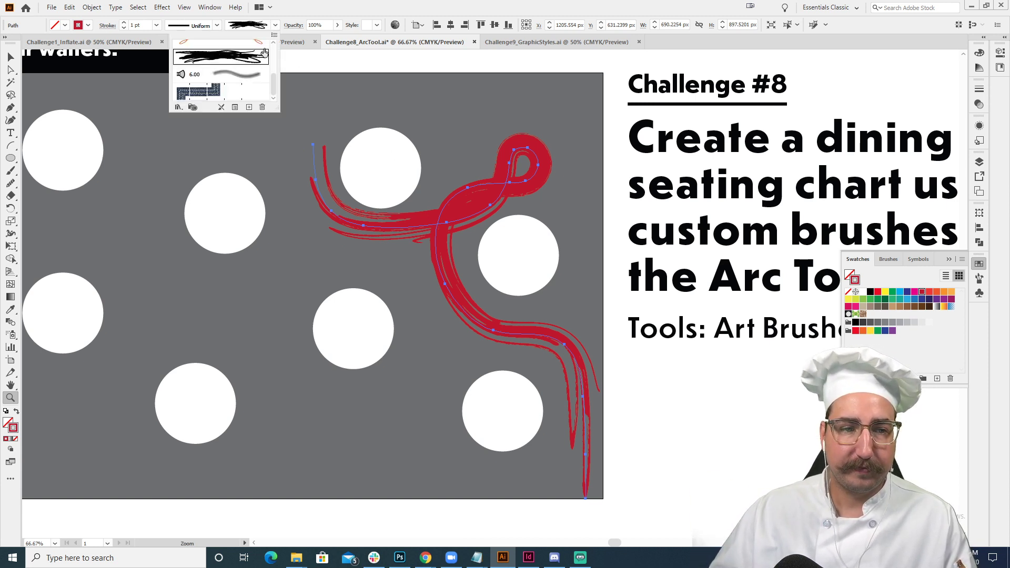
{"action": "left_click", "coordinate": [235, 108]}
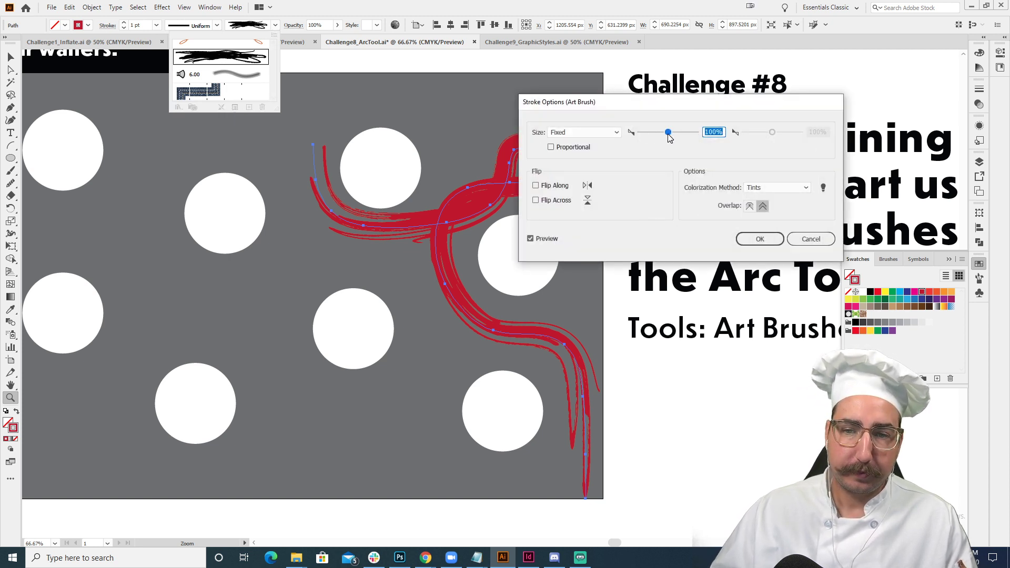
{"action": "left_click_drag", "start_coordinate": [668, 134], "coordinate": [652, 135]}
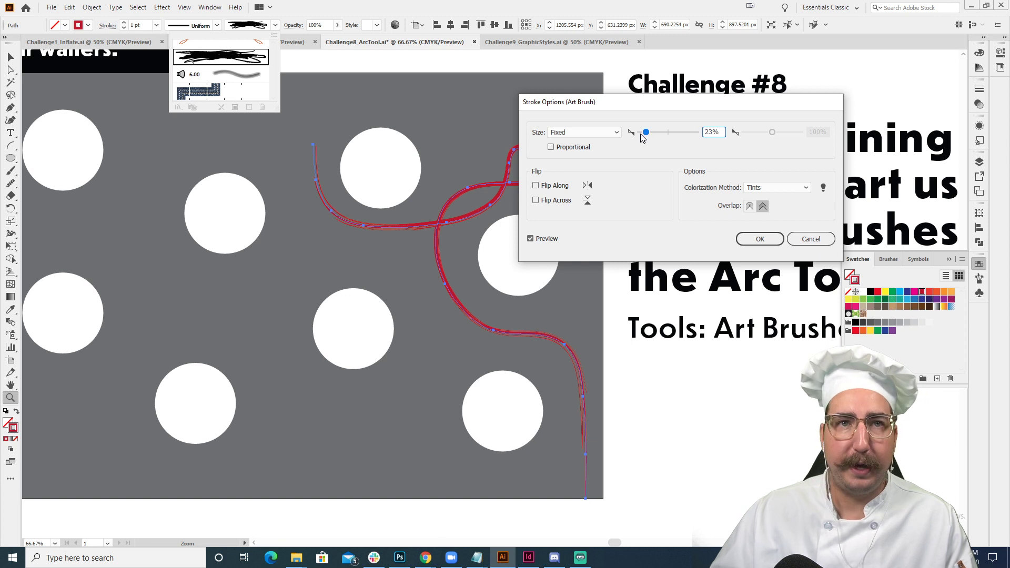
{"action": "left_click", "coordinate": [760, 239]}
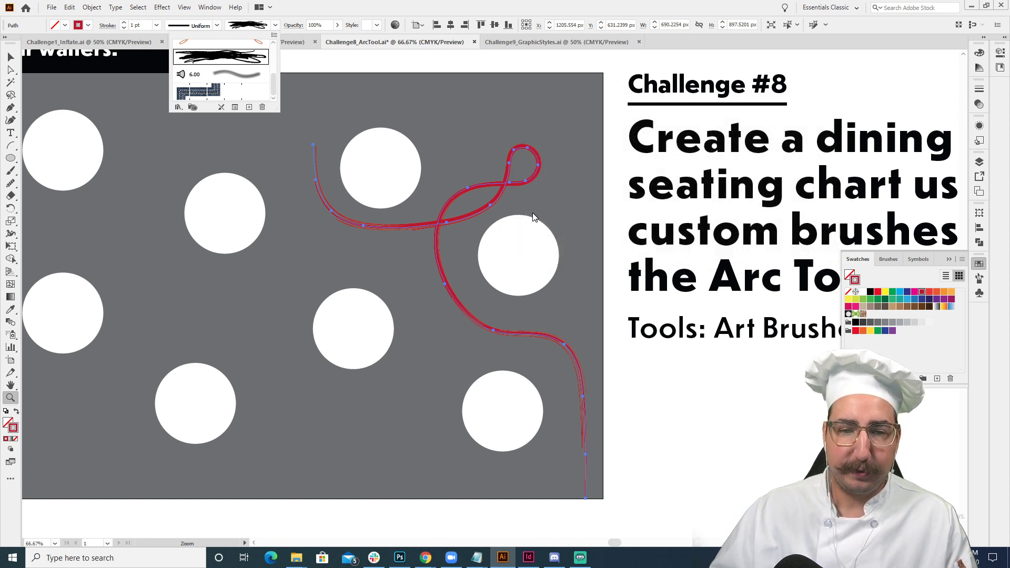
Recolor the walking path's brush stroke with a green swatch and deselect it
{"action": "left_click", "coordinate": [902, 296]}
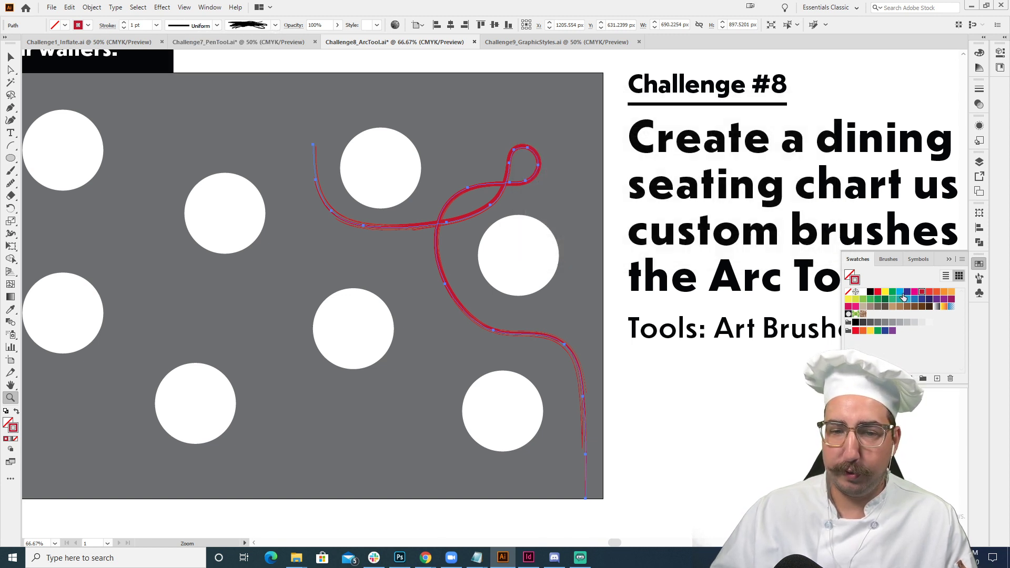
{"action": "left_click", "coordinate": [871, 300]}
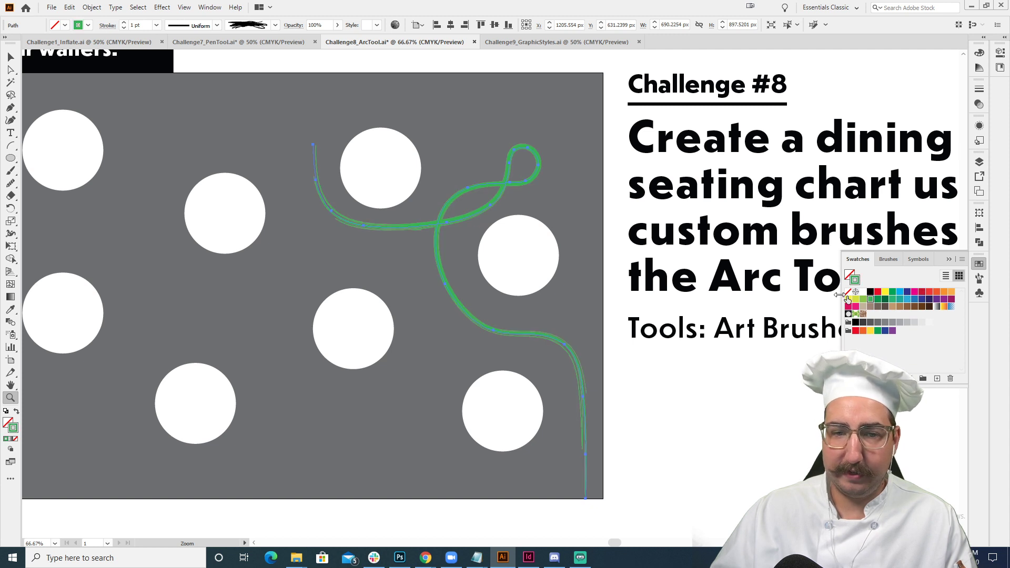
{"action": "key", "text": "v"}
{"action": "left_click", "coordinate": [544, 116]}
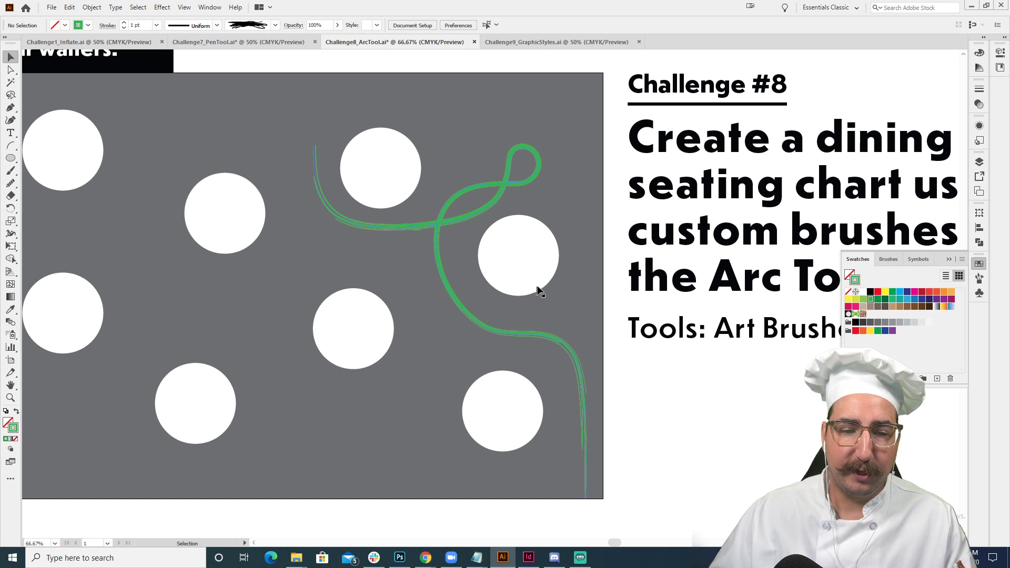
{"action": "left_click", "coordinate": [568, 350]}
{"action": "key", "text": "a"}
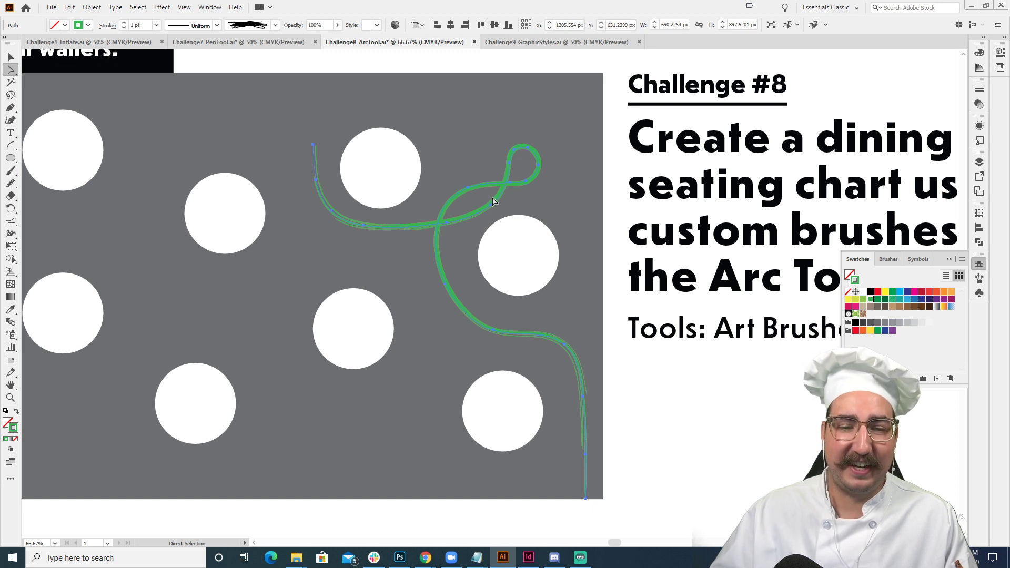
{"action": "key", "text": "v"}
{"action": "left_click", "coordinate": [537, 112]}
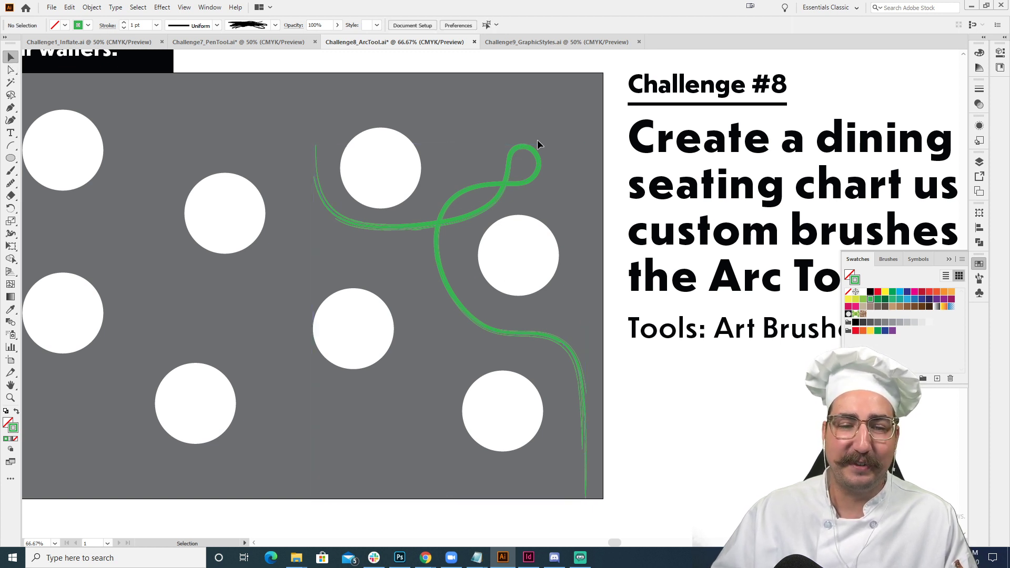
{"action": "key", "text": "z"}
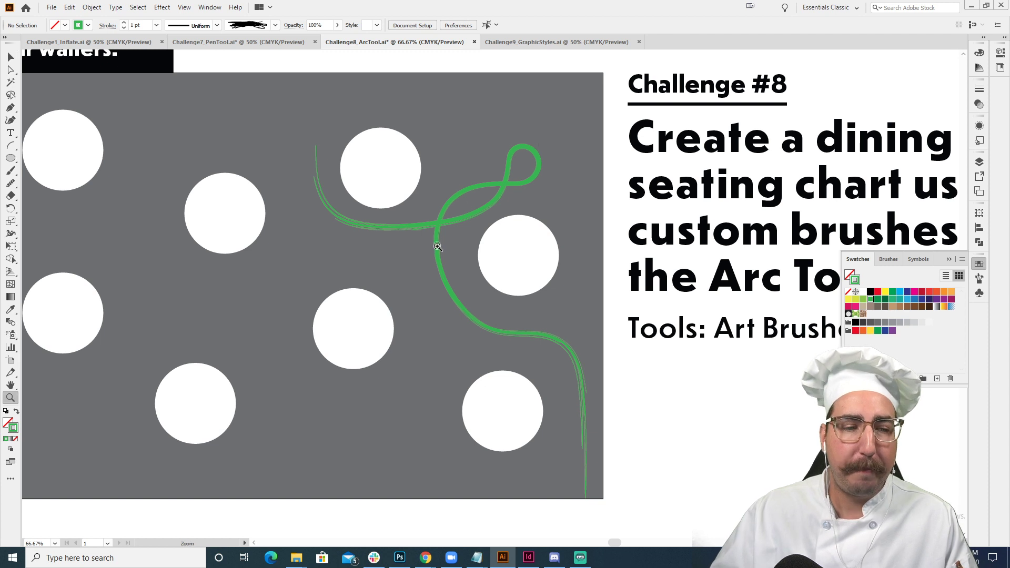
{"action": "left_click", "coordinate": [436, 247]}
{"action": "left_click", "coordinate": [468, 295], "text": "alt"}
{"action": "left_click", "coordinate": [476, 296], "text": "alt"}
{"action": "left_click_drag", "start_coordinate": [468, 265], "coordinate": [453, 235]}
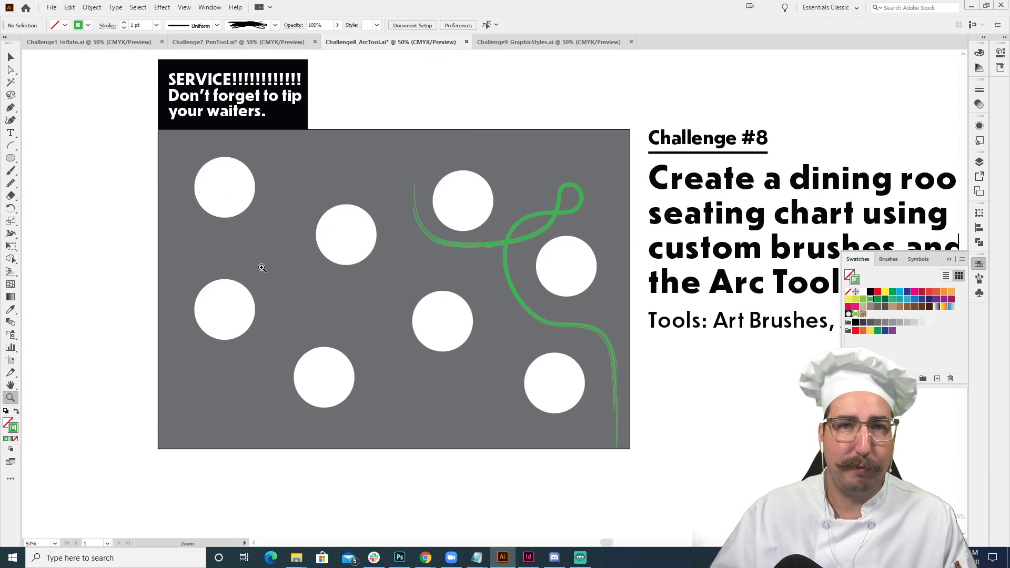
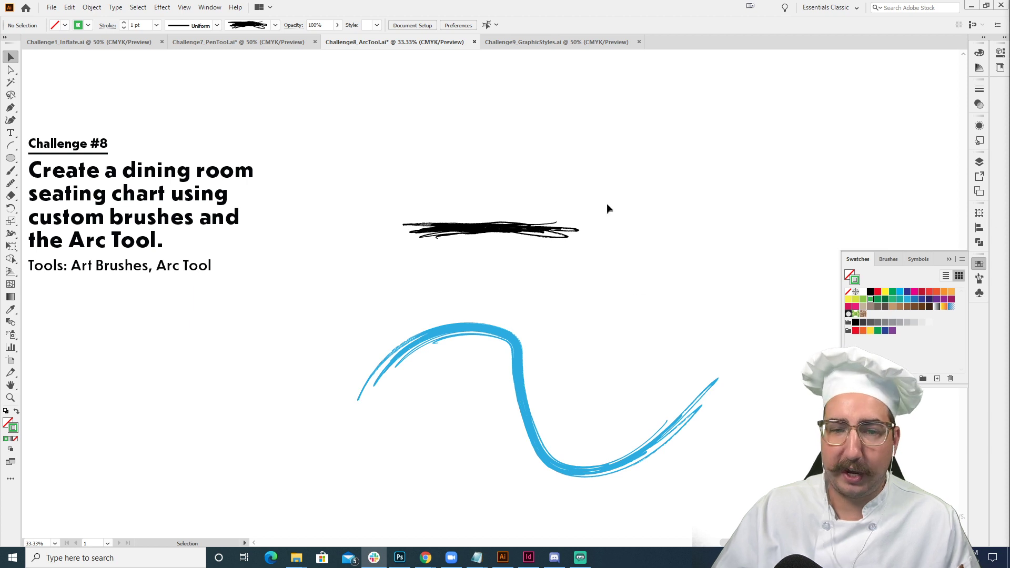
Paste the photo of the hand-drawn blue scribble over the brush artwork, and delete it again
{"action": "key", "text": "ctrl+v"}
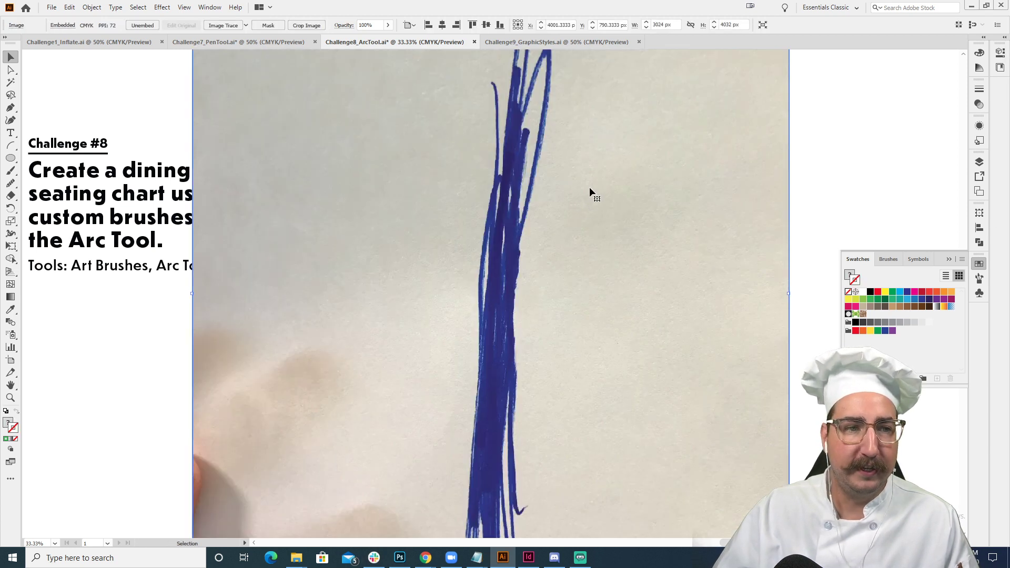
{"action": "left_click", "coordinate": [807, 123]}
{"action": "left_click", "coordinate": [746, 112]}
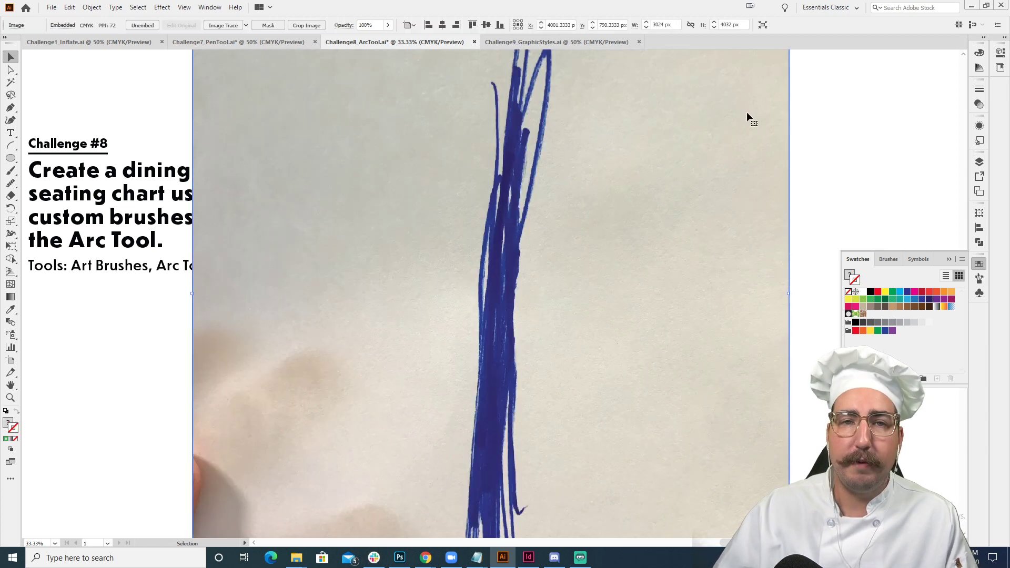
{"action": "key", "text": "Delete"}
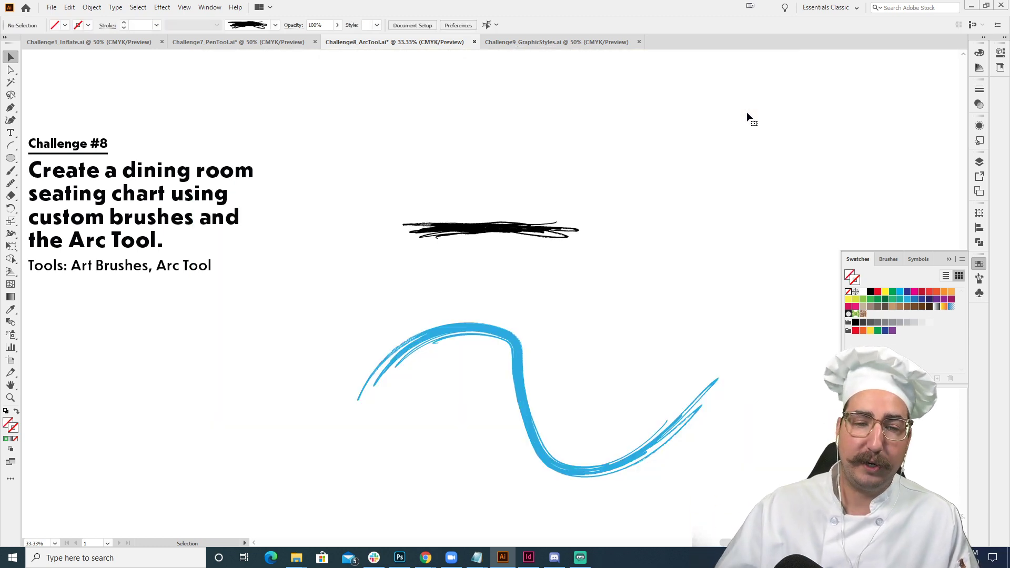
View the available new brush types for the black scribble artwork without creating a brush
{"action": "left_click", "coordinate": [482, 231]}
{"action": "left_click", "coordinate": [275, 26]}
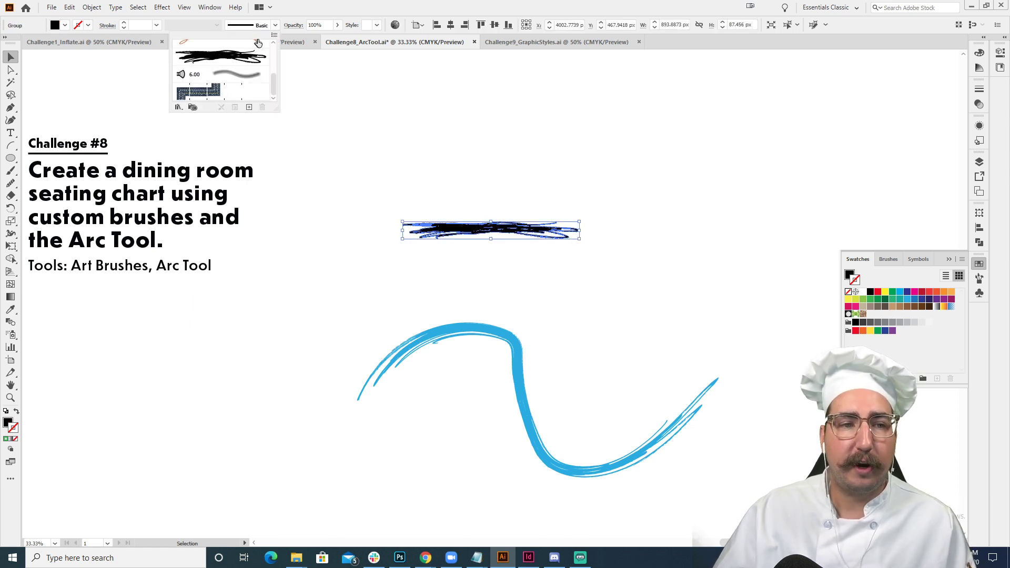
{"action": "left_click", "coordinate": [250, 108]}
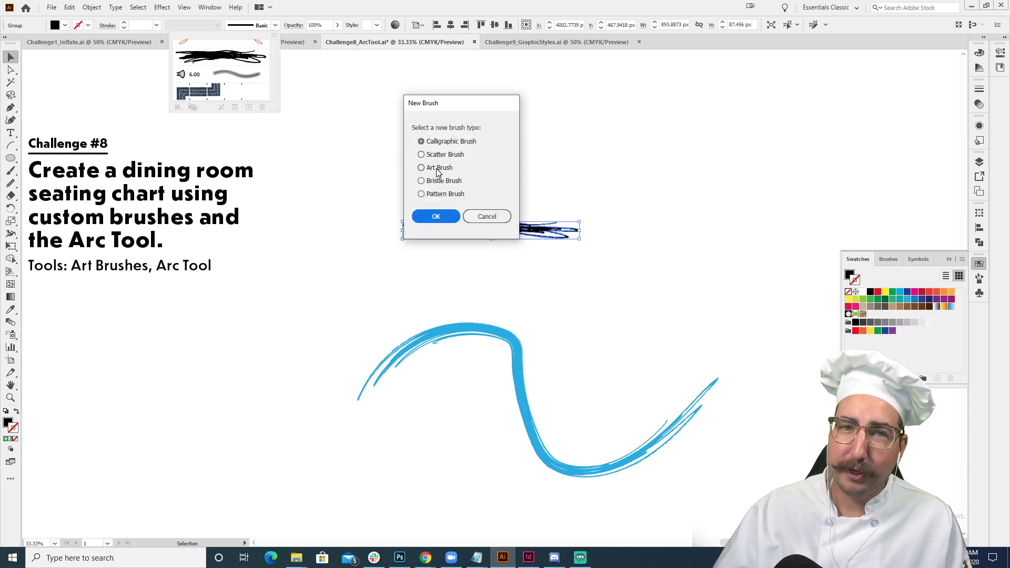
{"action": "left_click", "coordinate": [499, 216]}
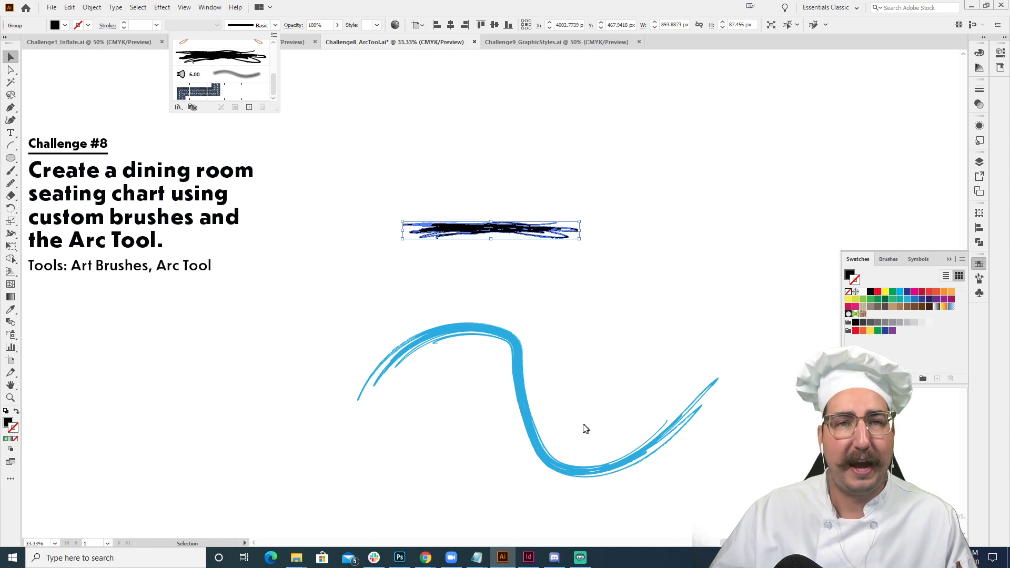
Draw a trial arc about 647 by 617 px in the empty area beside the blue sample arcs, flipping its direction
{"action": "left_click", "coordinate": [426, 179]}
{"action": "key", "text": "space"}
{"action": "left_click_drag", "start_coordinate": [311, 289], "coordinate": [675, 288]}
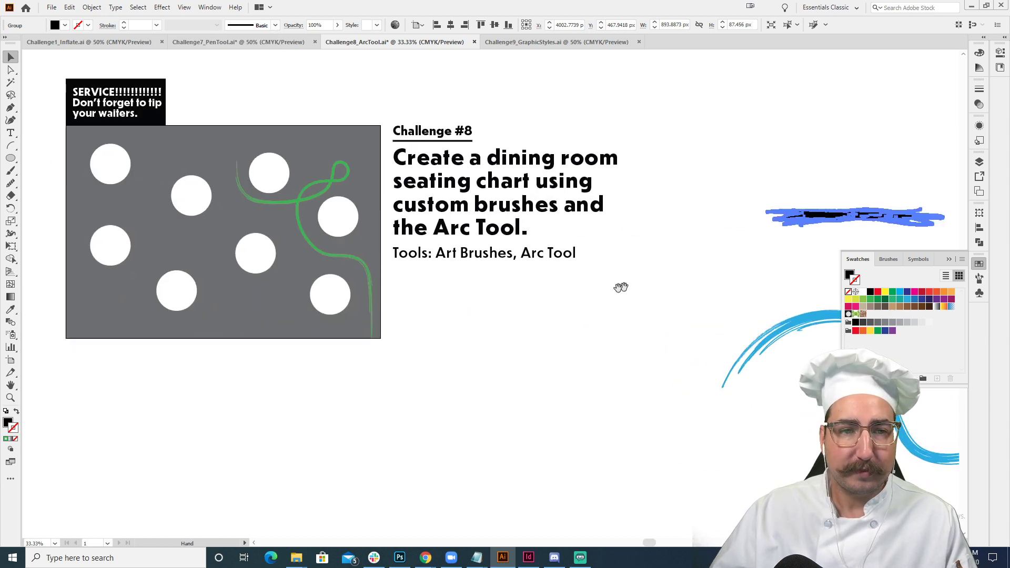
{"action": "left_click_drag", "start_coordinate": [434, 310], "coordinate": [635, 312]}
{"action": "key", "text": "z"}
{"action": "left_click", "coordinate": [518, 254]}
{"action": "key", "text": "space"}
{"action": "left_click_drag", "start_coordinate": [524, 282], "coordinate": [572, 284]}
{"action": "key", "text": "space"}
{"action": "left_click_drag", "start_coordinate": [259, 118], "coordinate": [349, 490]}
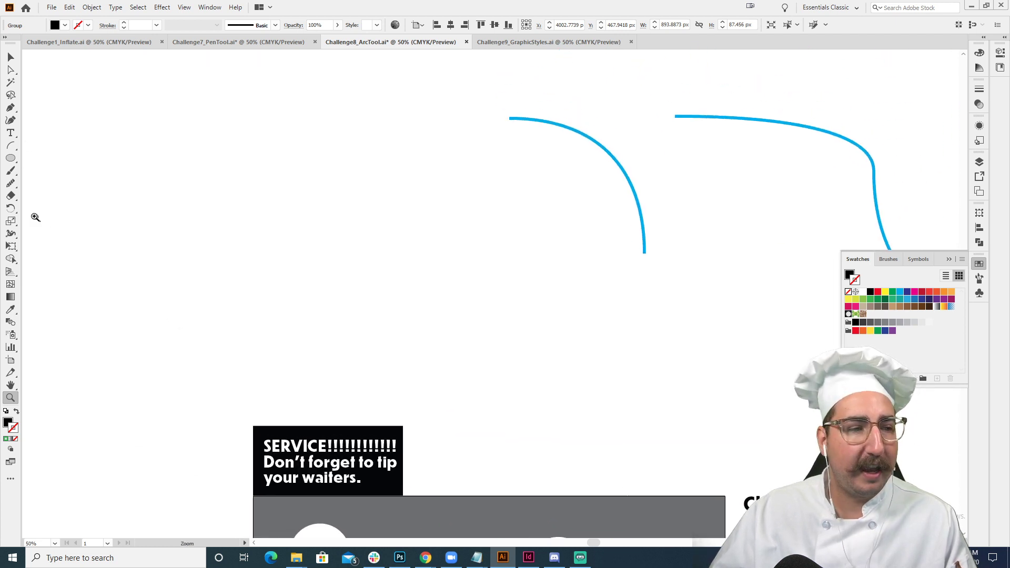
{"action": "left_click", "coordinate": [10, 146]}
{"action": "left_click_drag", "start_coordinate": [183, 143], "coordinate": [375, 324]}
{"action": "key", "text": "f"}
{"action": "key", "text": "f"}
{"action": "key", "text": "f"}
Vary the trial arc's slope back and forth between flatter and more strongly curved, and delete the arc
{"action": "key", "text": "Down"}
{"action": "key", "text": "Down"}
{"action": "key", "text": "Down"}
{"action": "key", "text": "Down"}
{"action": "key", "text": "Down"}
{"action": "key", "text": "Down"}
{"action": "key", "text": "Down"}
{"action": "key", "text": "Down"}
{"action": "key", "text": "Down"}
{"action": "key", "text": "Down"}
{"action": "key", "text": "Up"}
{"action": "key", "text": "Up"}
{"action": "key", "text": "Up"}
{"action": "key", "text": "Up"}
{"action": "key", "text": "Up"}
{"action": "key", "text": "Up"}
{"action": "key", "text": "Up"}
{"action": "key", "text": "Up"}
{"action": "key", "text": "Up"}
{"action": "key", "text": "Up"}
{"action": "key", "text": "Up"}
{"action": "key", "text": "Down"}
{"action": "key", "text": "Down"}
{"action": "key", "text": "Down"}
{"action": "key", "text": "Down"}
{"action": "key", "text": "Down"}
{"action": "key", "text": "Down"}
{"action": "key", "text": "Down"}
{"action": "key", "text": "Down"}
{"action": "key", "text": "Down"}
{"action": "key", "text": "Down"}
{"action": "key", "text": "Down"}
{"action": "key", "text": "Down"}
{"action": "key", "text": "Down"}
{"action": "key", "text": "Up"}
{"action": "key", "text": "Up"}
{"action": "key", "text": "Up"}
{"action": "key", "text": "Up"}
{"action": "key", "text": "Up"}
{"action": "key", "text": "Up"}
{"action": "key", "text": "Up"}
{"action": "key", "text": "Up"}
{"action": "key", "text": "Up"}
{"action": "key", "text": "Up"}
{"action": "key", "text": "Up"}
{"action": "key", "text": "Up"}
{"action": "key", "text": "Up"}
{"action": "key", "text": "Up"}
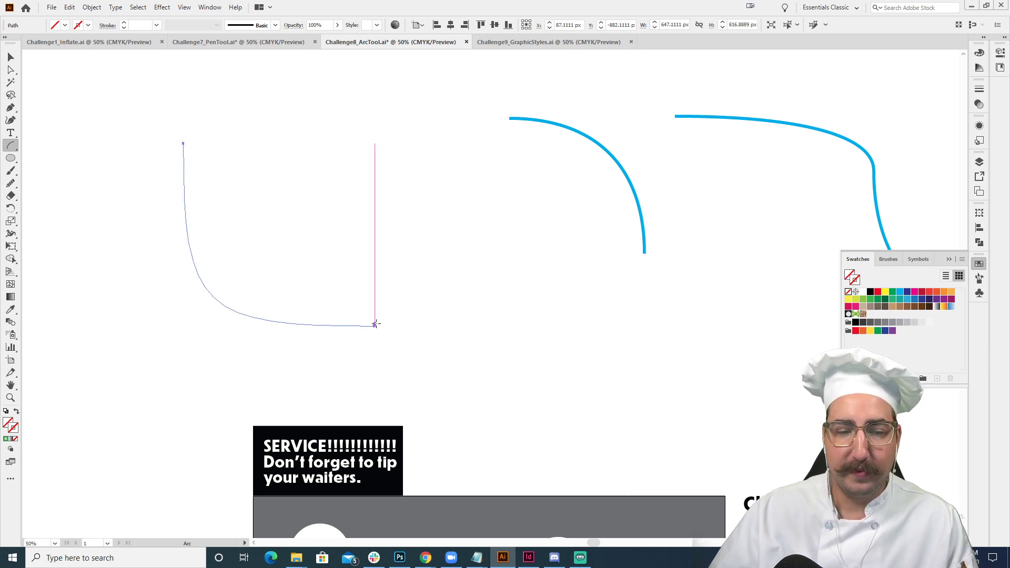
{"action": "key", "text": "Delete"}
Draw a trial spiral between the tables with the green path's brush style, 50 px radius, 80% decay and 10 segments
{"action": "key", "text": "space"}
{"action": "left_click_drag", "start_coordinate": [410, 448], "coordinate": [343, 147]}
{"action": "key", "text": "z"}
{"action": "left_click", "coordinate": [482, 312]}
{"action": "key", "text": "space"}
{"action": "left_click_drag", "start_coordinate": [485, 340], "coordinate": [423, 227]}
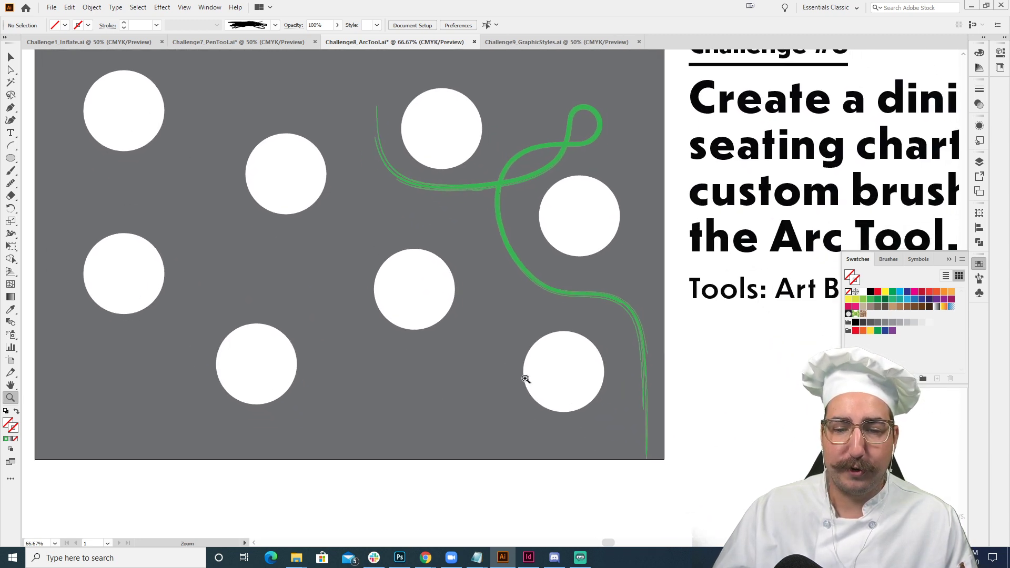
{"action": "key", "text": "v"}
{"action": "left_click", "coordinate": [598, 295]}
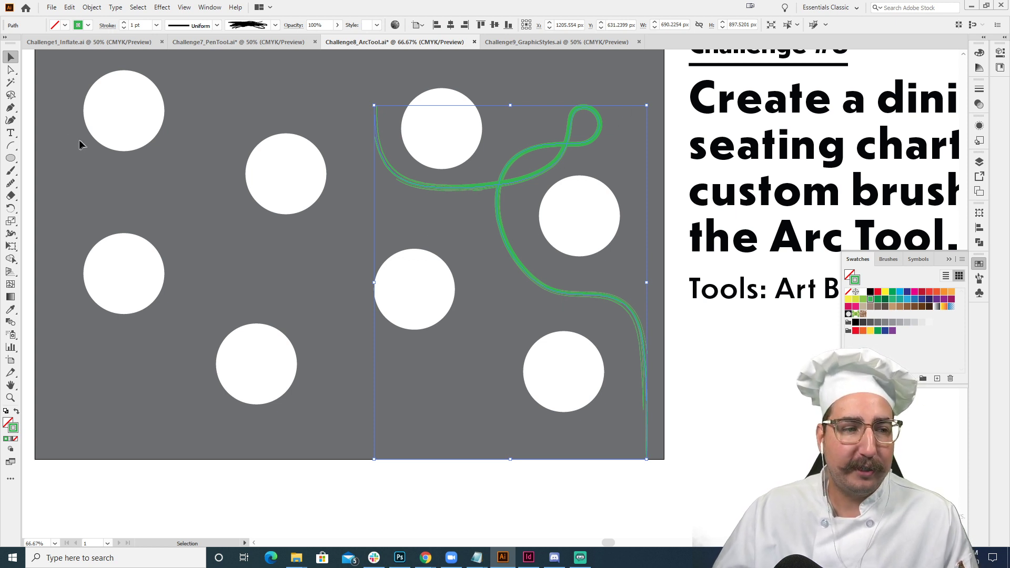
{"action": "left_click", "coordinate": [13, 146]}
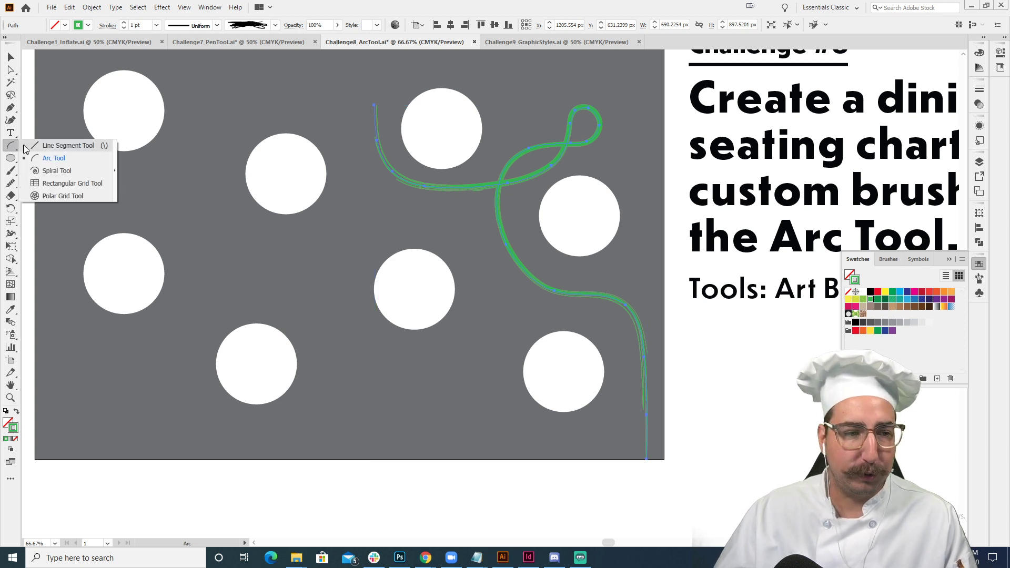
{"action": "left_click", "coordinate": [56, 170]}
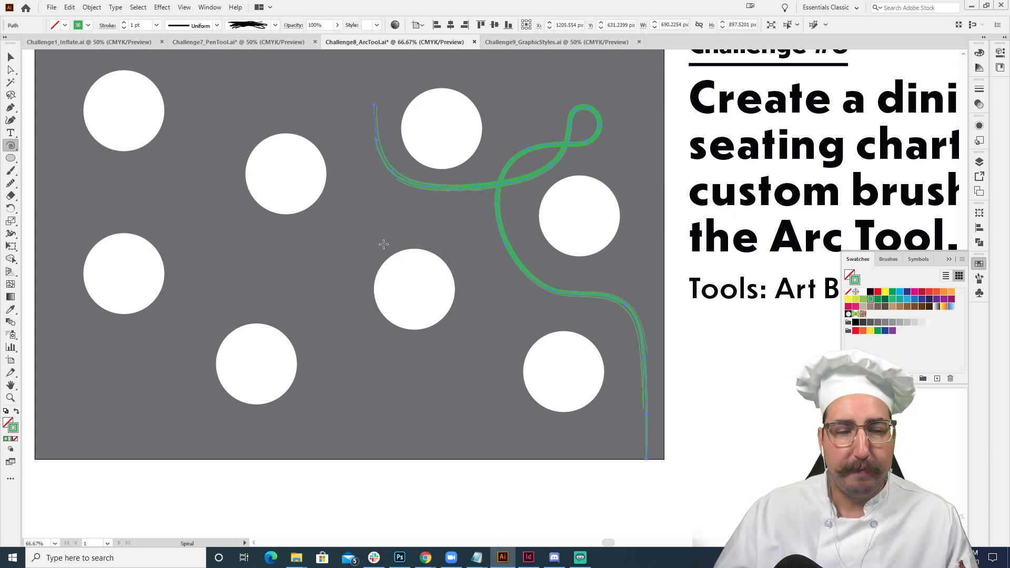
{"action": "left_click", "coordinate": [383, 245]}
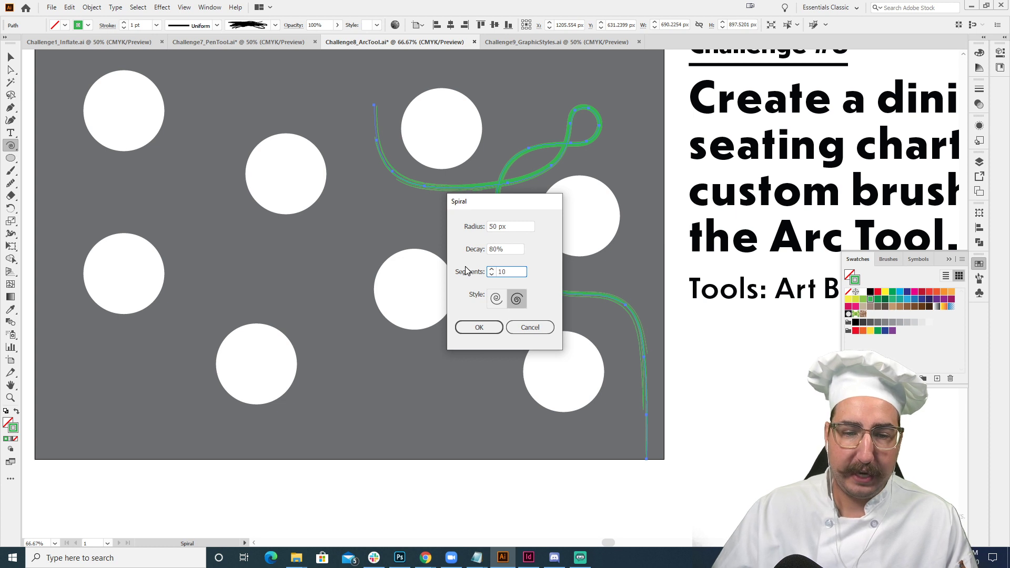
{"action": "key", "text": "Return"}
Scale the trial spiral up to about 627 by 502 px across the tables, and delete it
{"action": "key", "text": "s"}
{"action": "mouse_move", "coordinate": [424, 214]}
{"action": "left_mouse_down"}
{"action": "mouse_move", "coordinate": [542, 129]}
{"action": "mouse_move", "coordinate": [588, 181]}
{"action": "left_mouse_up"}
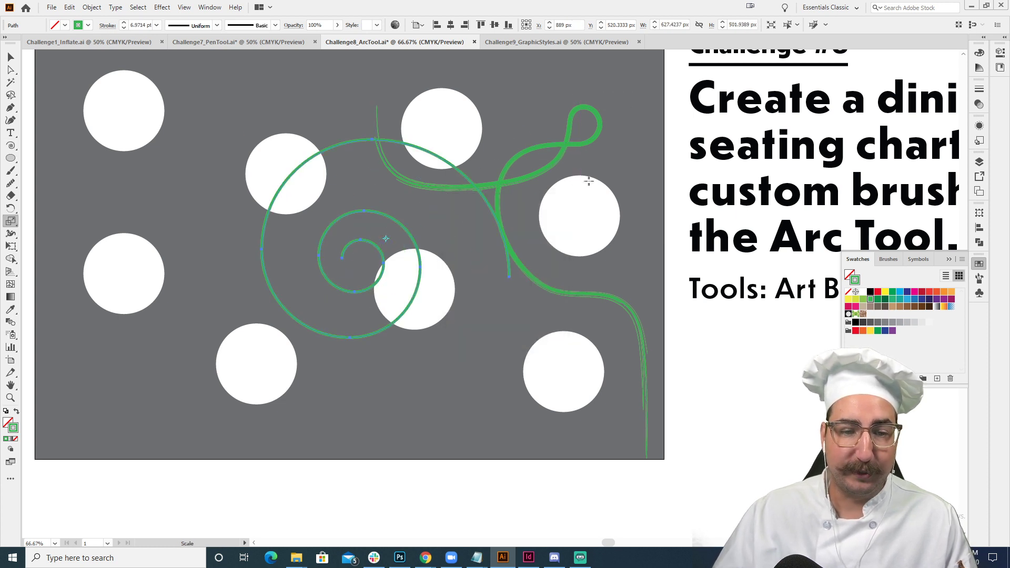
{"action": "key", "text": "v"}
{"action": "left_click", "coordinate": [620, 169]}
{"action": "left_click", "coordinate": [450, 168]}
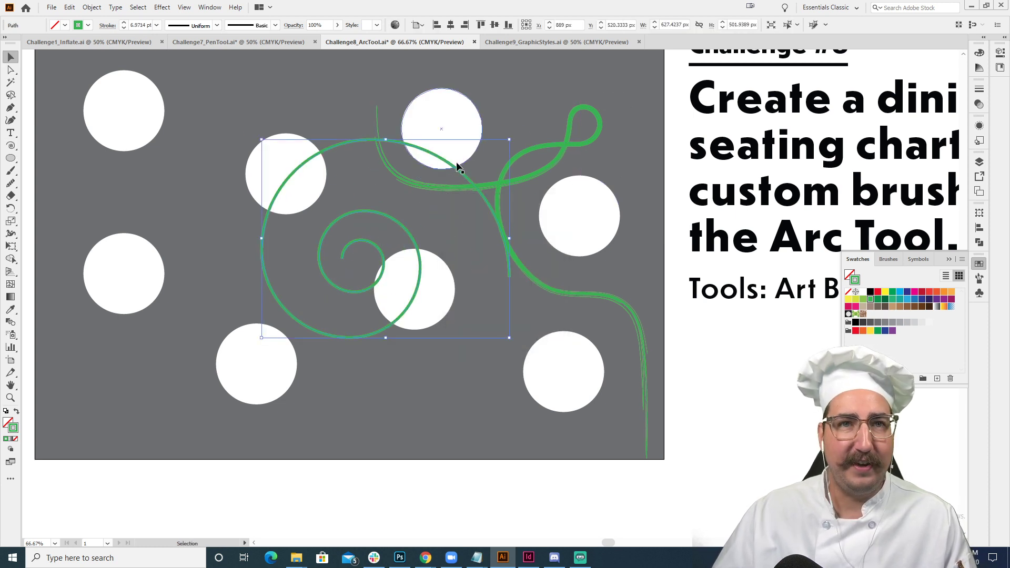
{"action": "key", "text": "Delete"}
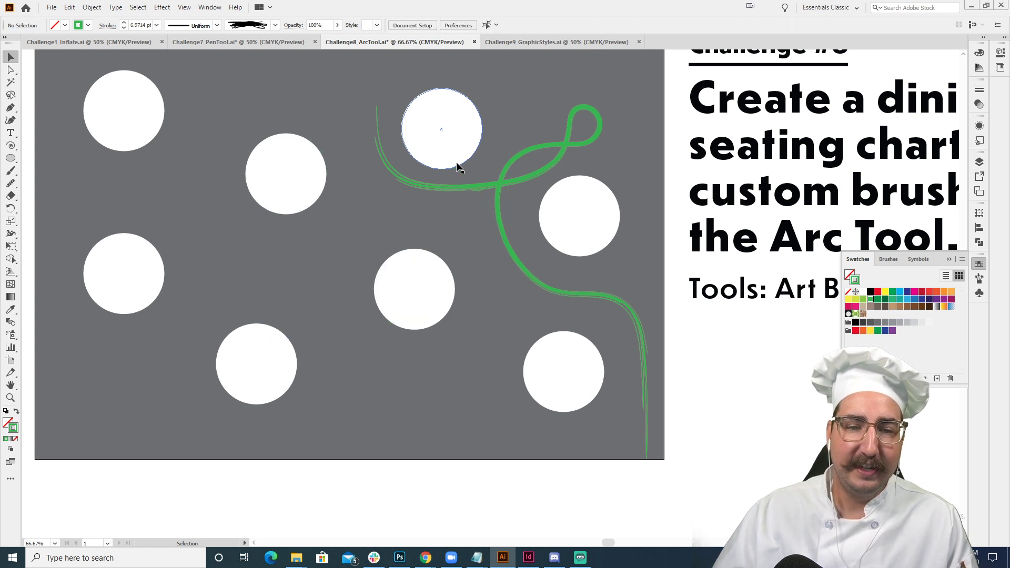
View the available brushes for the green walking path without applying another one, and review the whole seating chart
{"action": "left_click", "coordinate": [469, 184]}
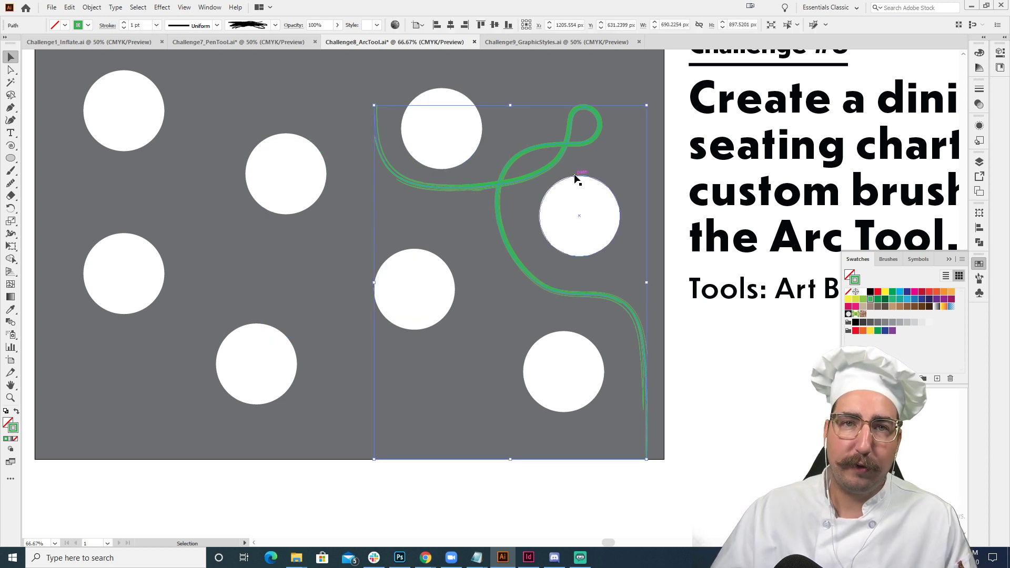
{"action": "right_click", "coordinate": [505, 179]}
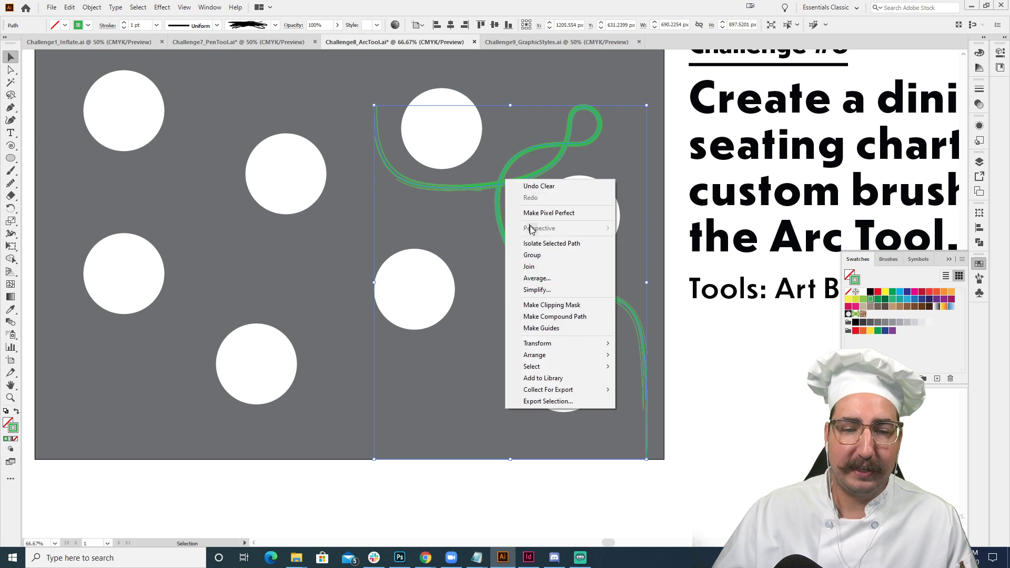
{"action": "left_click", "coordinate": [670, 198]}
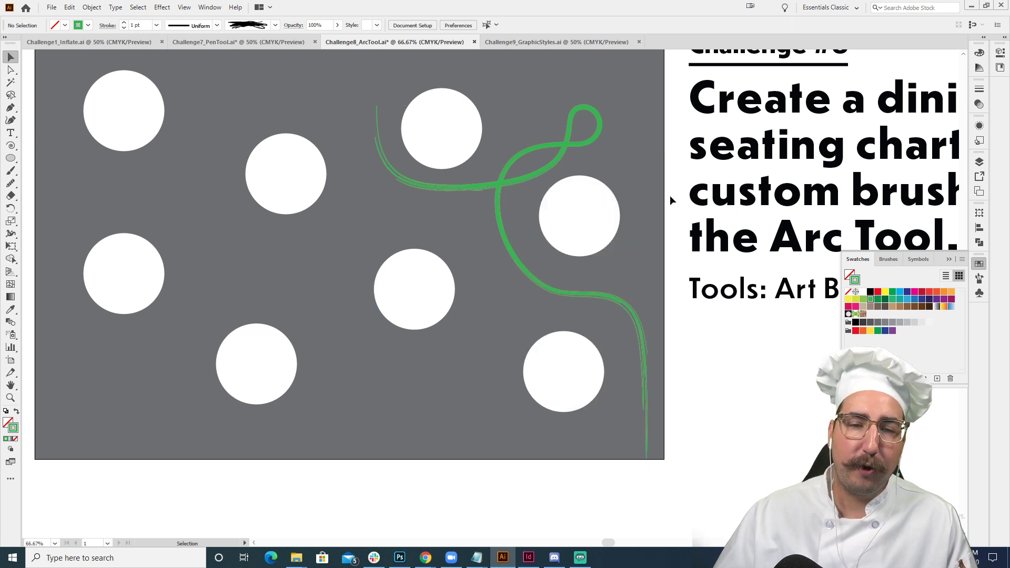
{"action": "left_click", "coordinate": [532, 180]}
{"action": "left_click", "coordinate": [274, 26]}
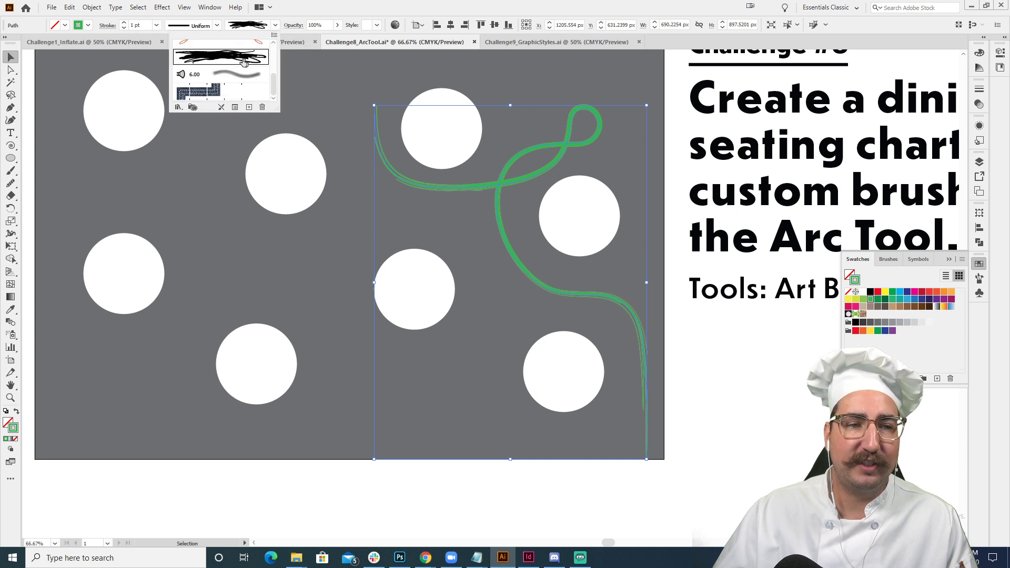
{"action": "left_click", "coordinate": [658, 126]}
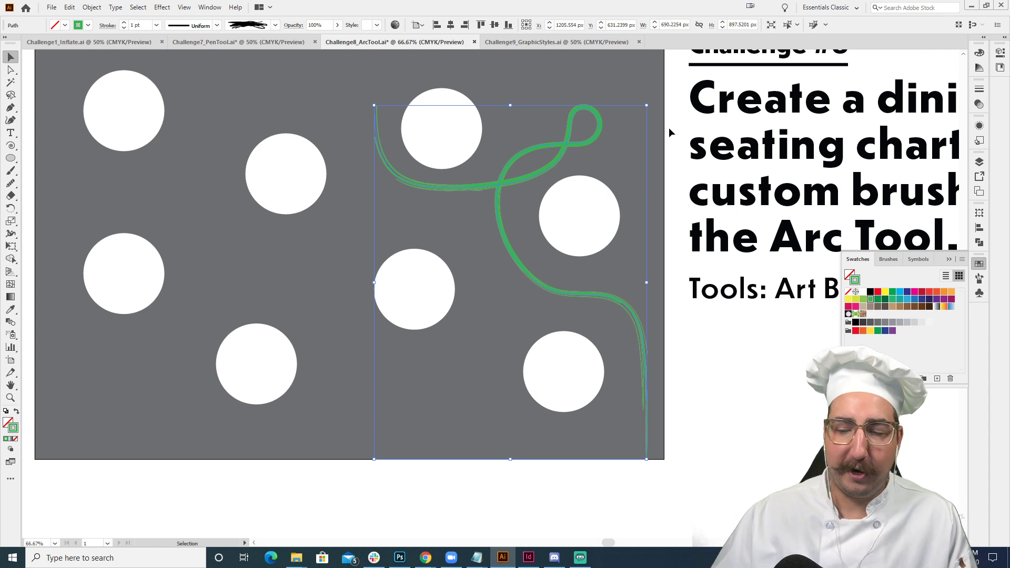
{"action": "left_click", "coordinate": [668, 127]}
{"action": "key", "text": "z"}
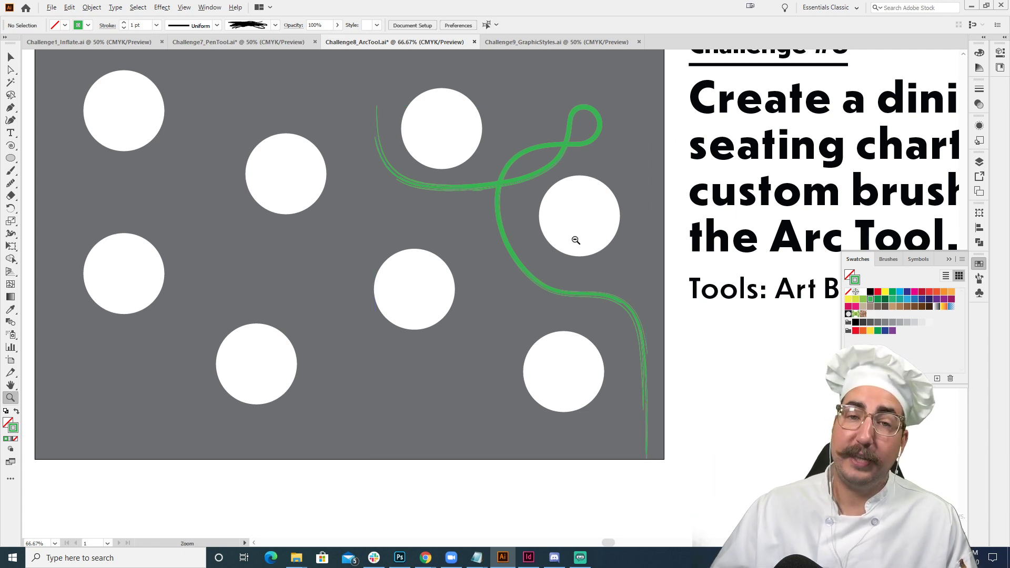
{"action": "left_click", "coordinate": [576, 239], "text": "alt"}
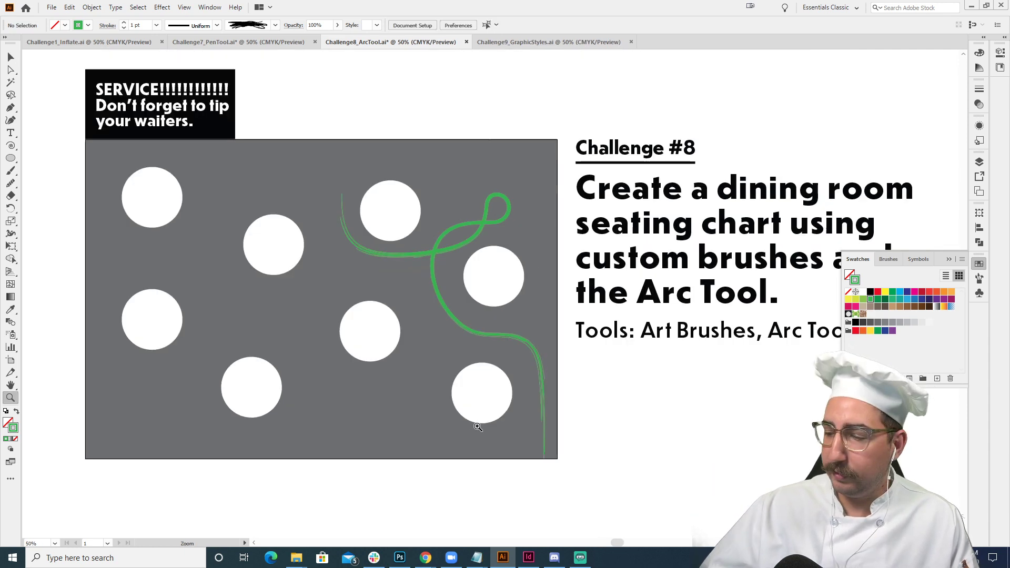